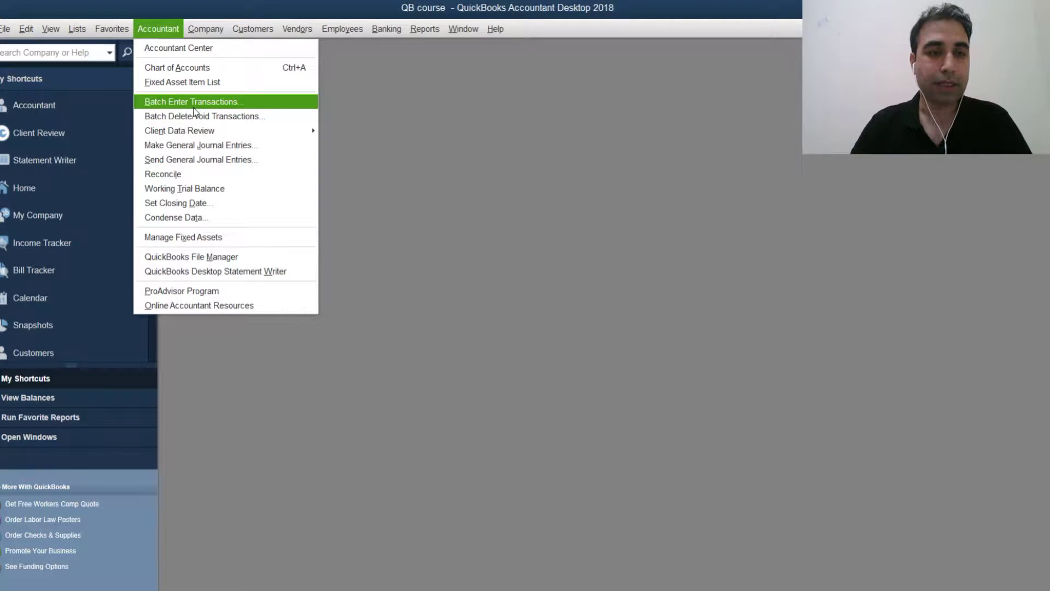
Step: Open Batch Enter Transactions full-size as Invoices & Credit Memos, then bring up the Excel invoice sheet
left_click(194, 105)
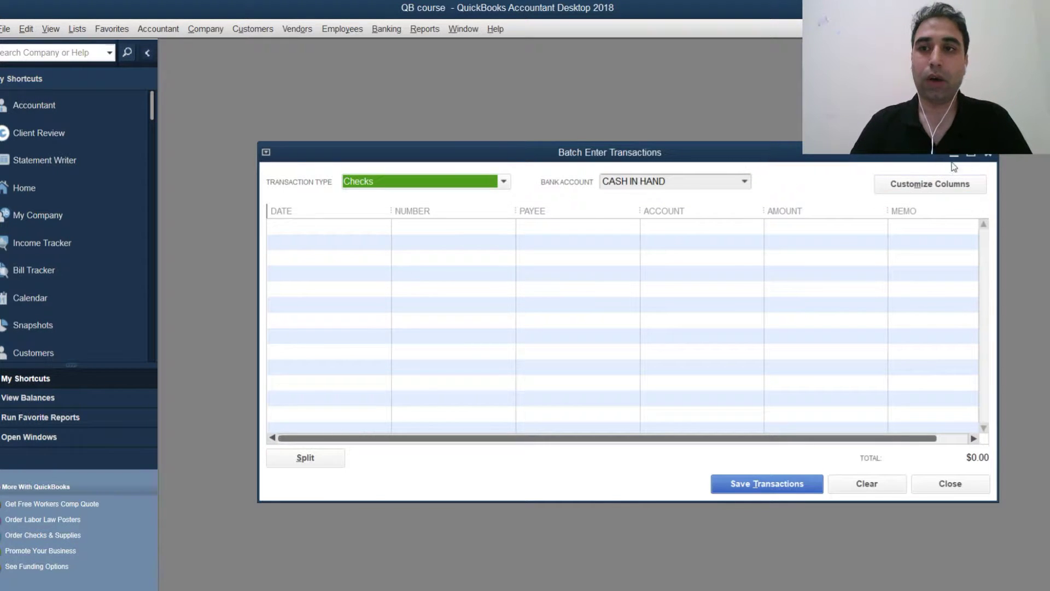
left_click(971, 155)
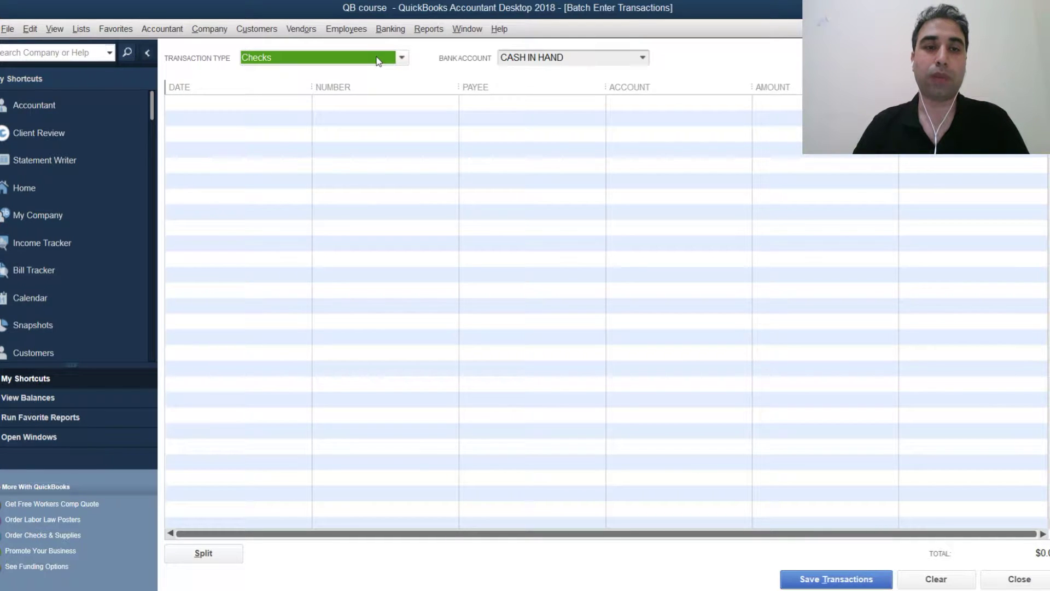
left_click(377, 60)
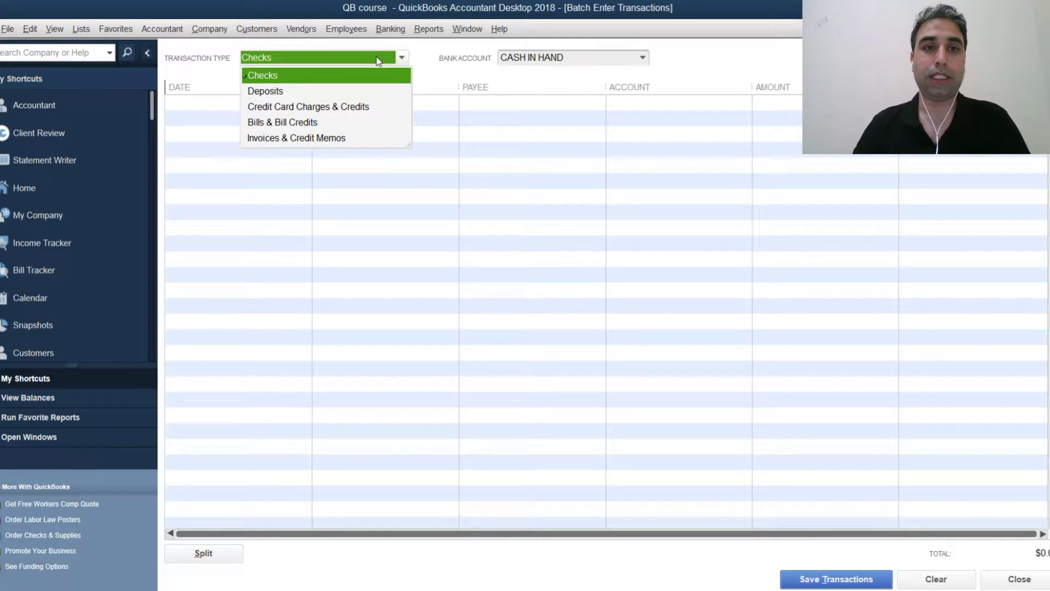
left_click(335, 138)
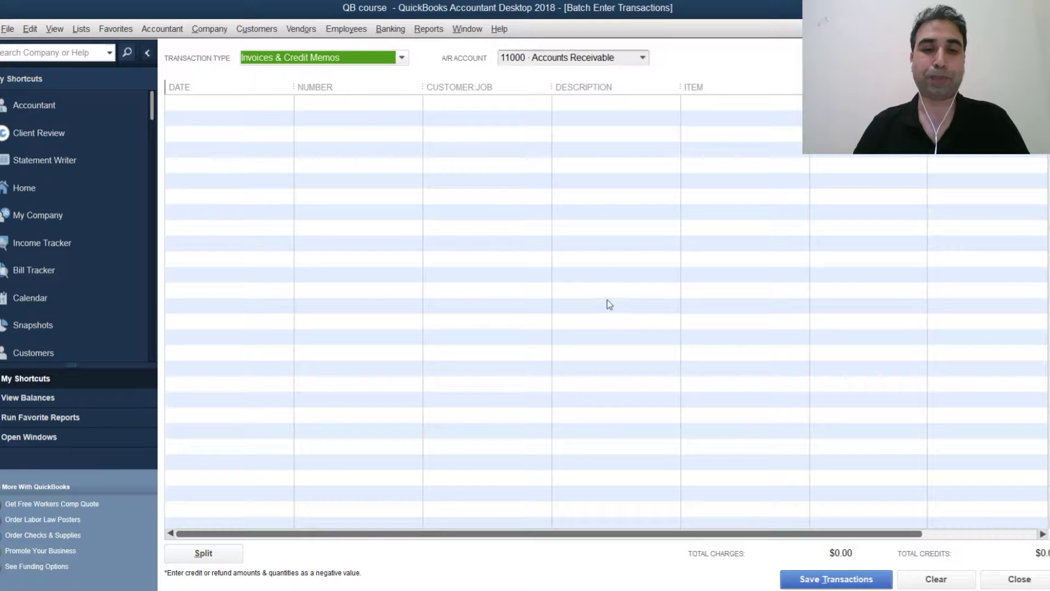
mouse_move(352, 590)
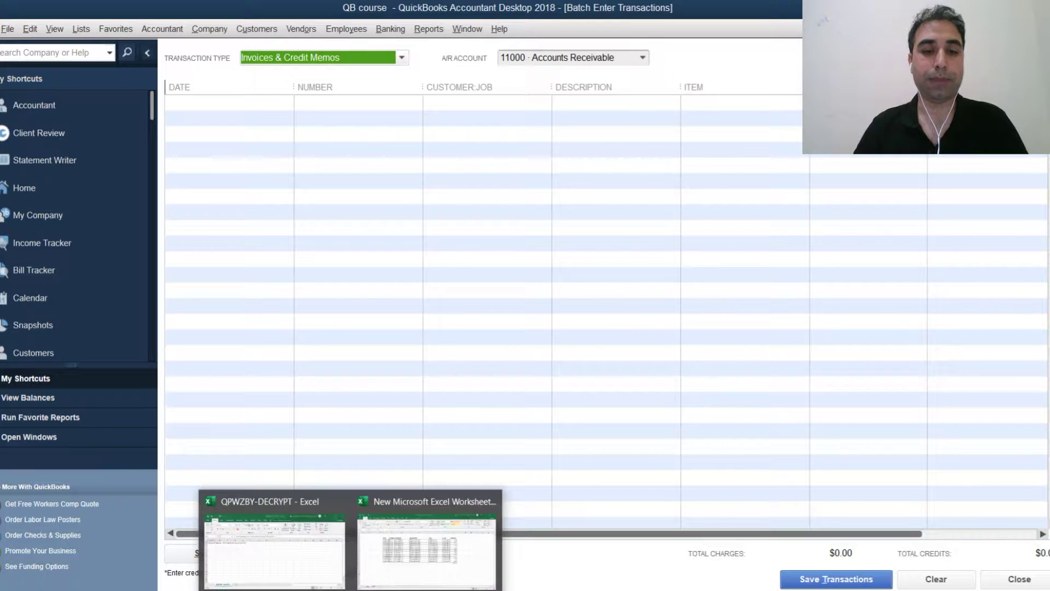
left_click(387, 547)
Step: Select the 13-invoice table E3:K17 in Excel and return to QuickBooks batch entry
left_click_drag(225, 197, 740, 380)
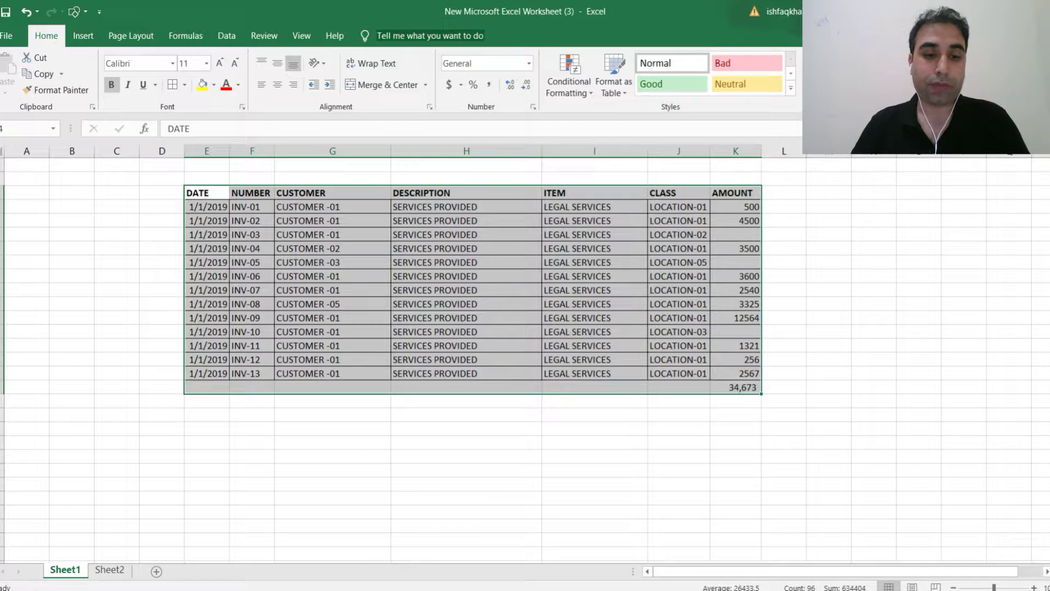
key("alt+Tab")
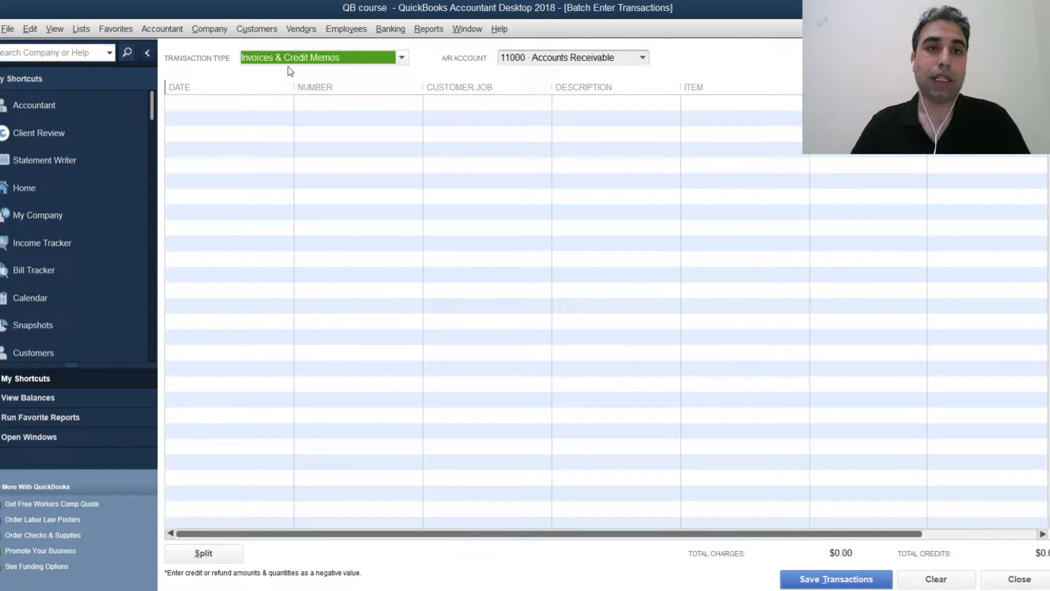
left_click(378, 58)
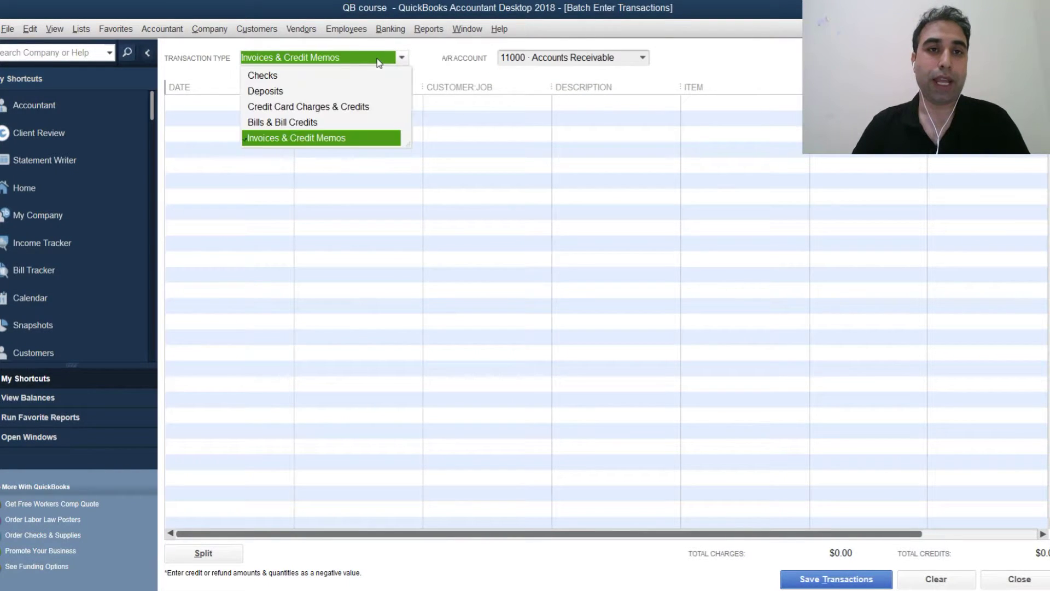
left_click(305, 76)
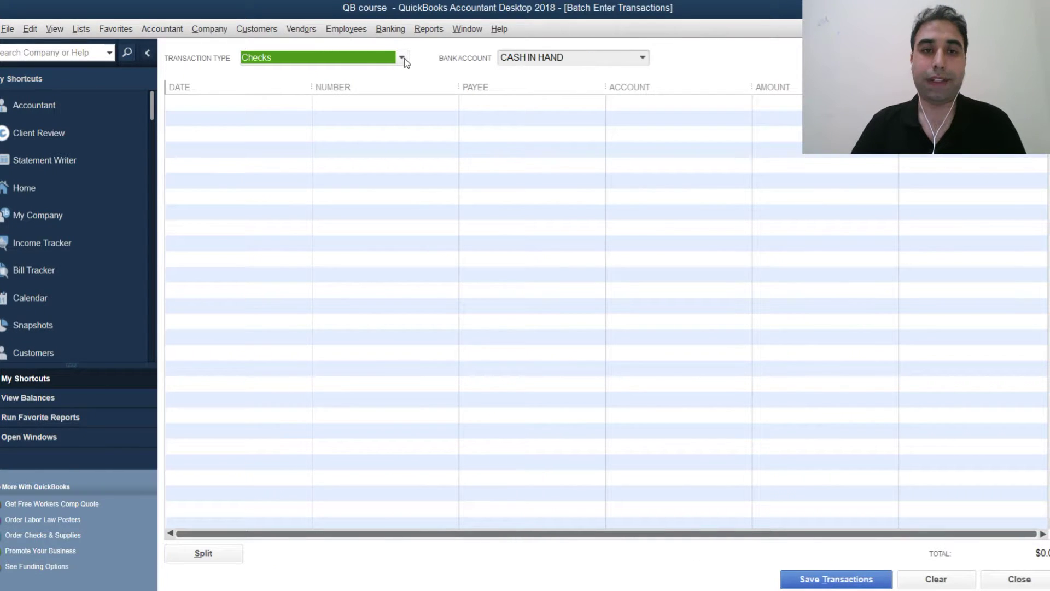
left_click(368, 59)
left_click(322, 91)
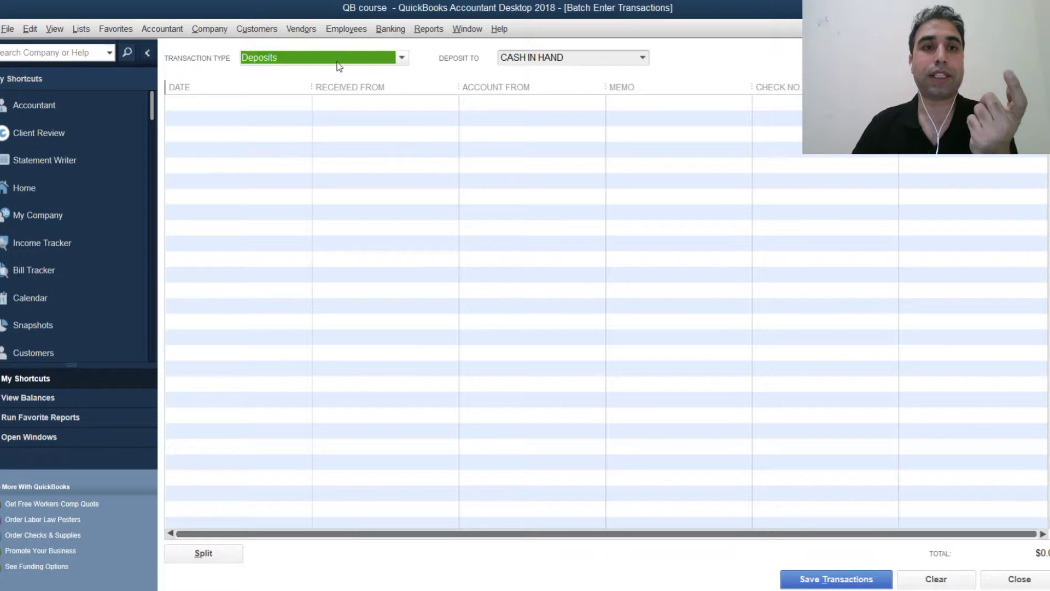
left_click(340, 63)
left_click(320, 107)
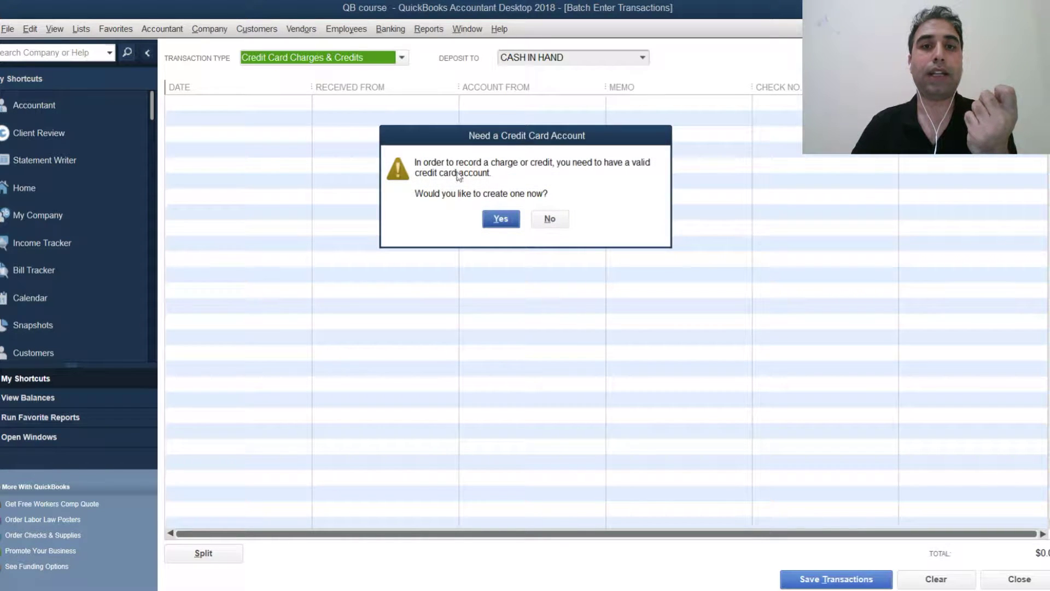
left_click(550, 220)
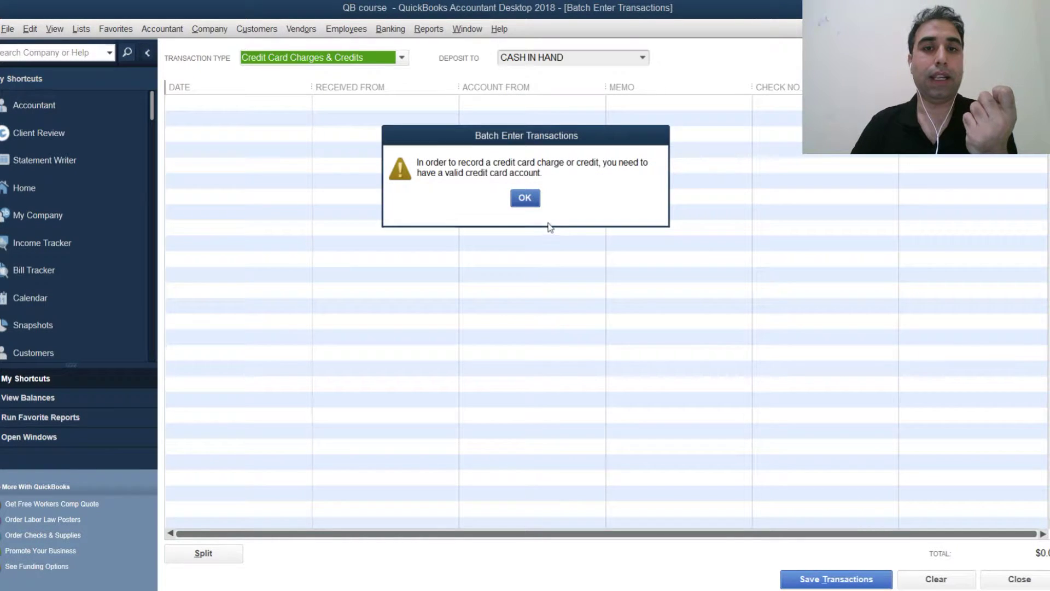
key("Return")
left_click(366, 59)
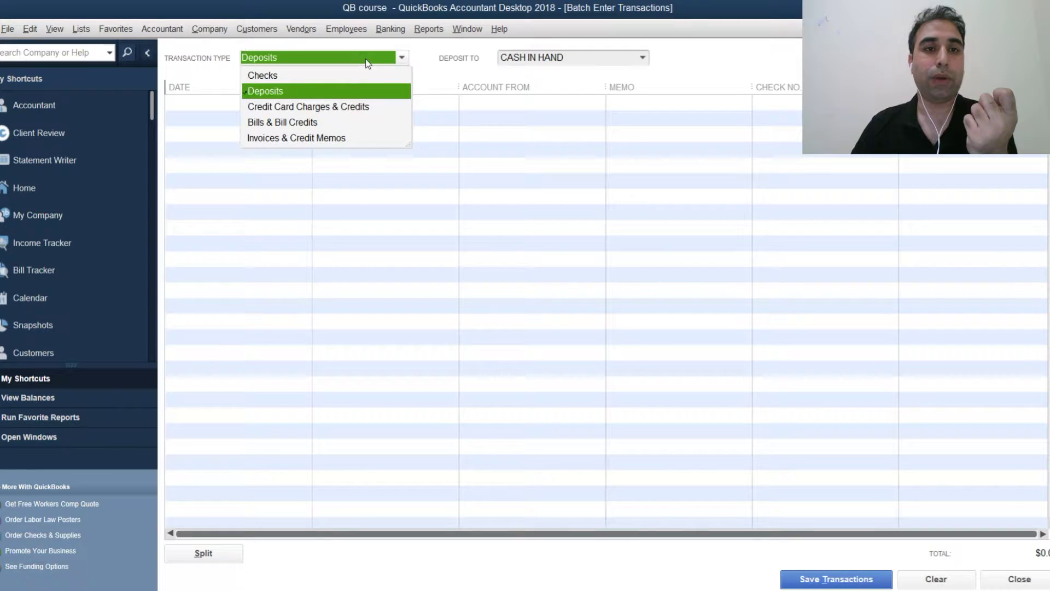
left_click(327, 123)
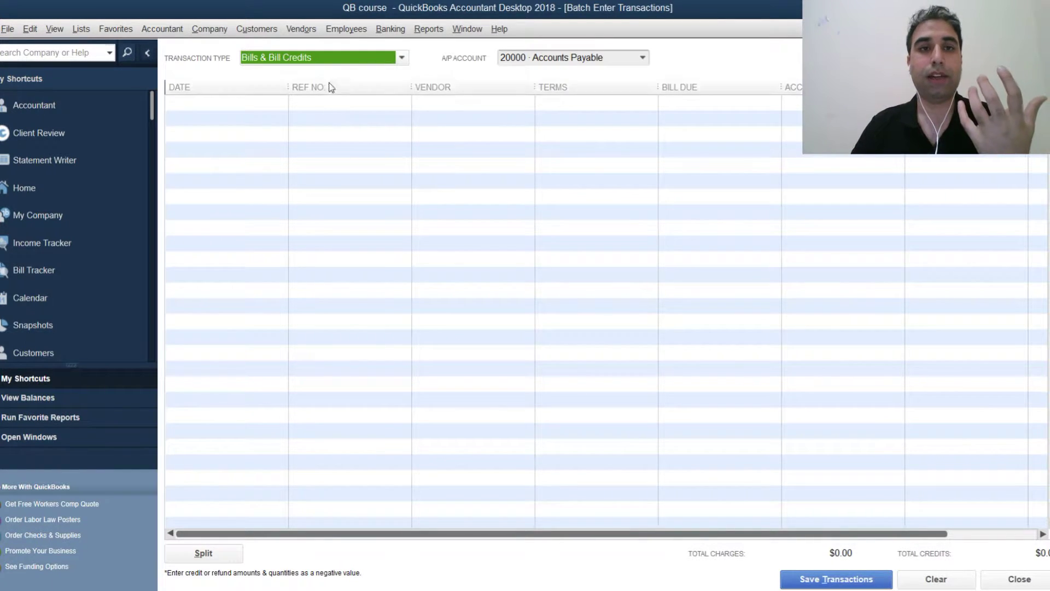
left_click(330, 57)
left_click(314, 143)
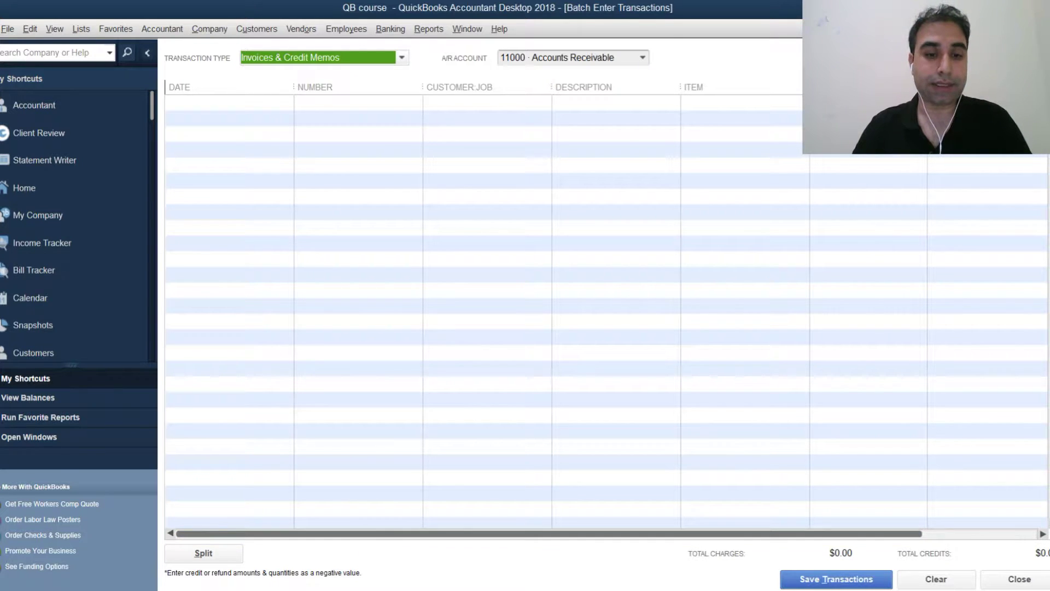
mouse_move(352, 590)
left_click(427, 547)
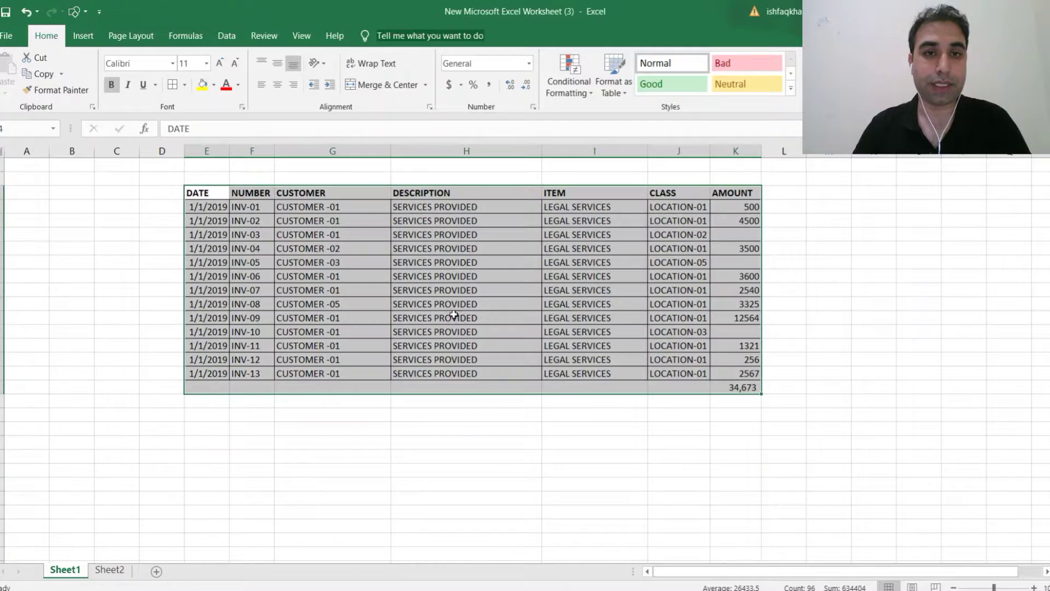
left_click(336, 249)
left_click_drag(202, 207, 208, 332)
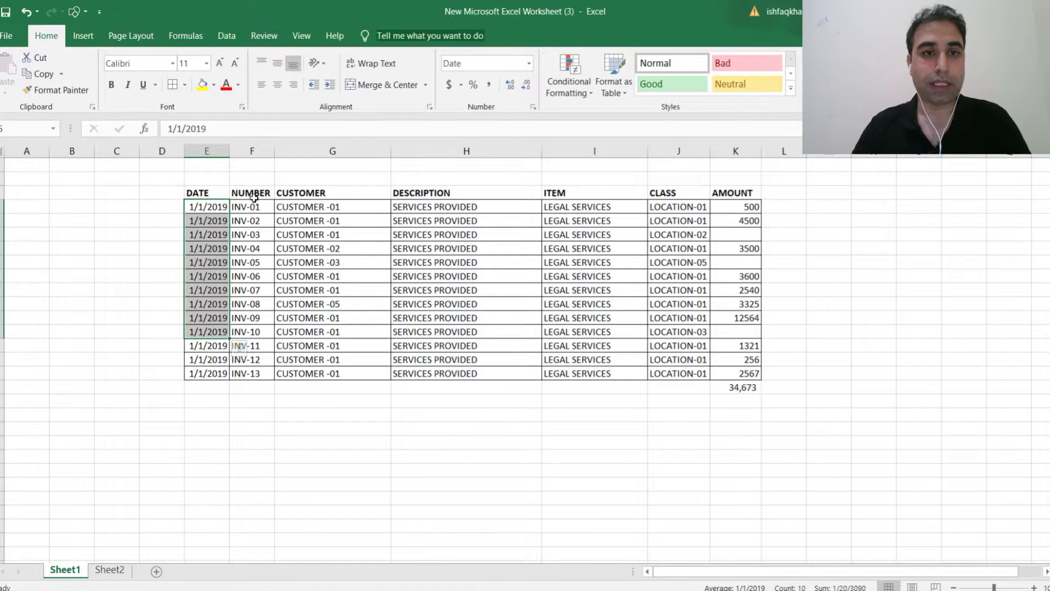
left_click(254, 196)
left_click(306, 195)
left_click_drag(332, 211, 333, 373)
left_click(440, 196)
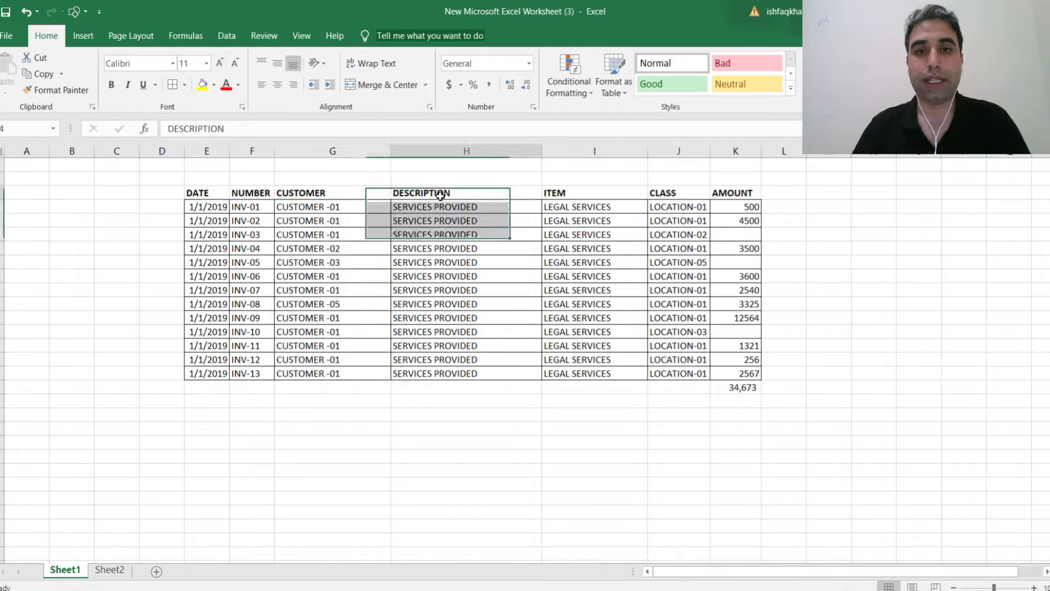
key("alt+Tab")
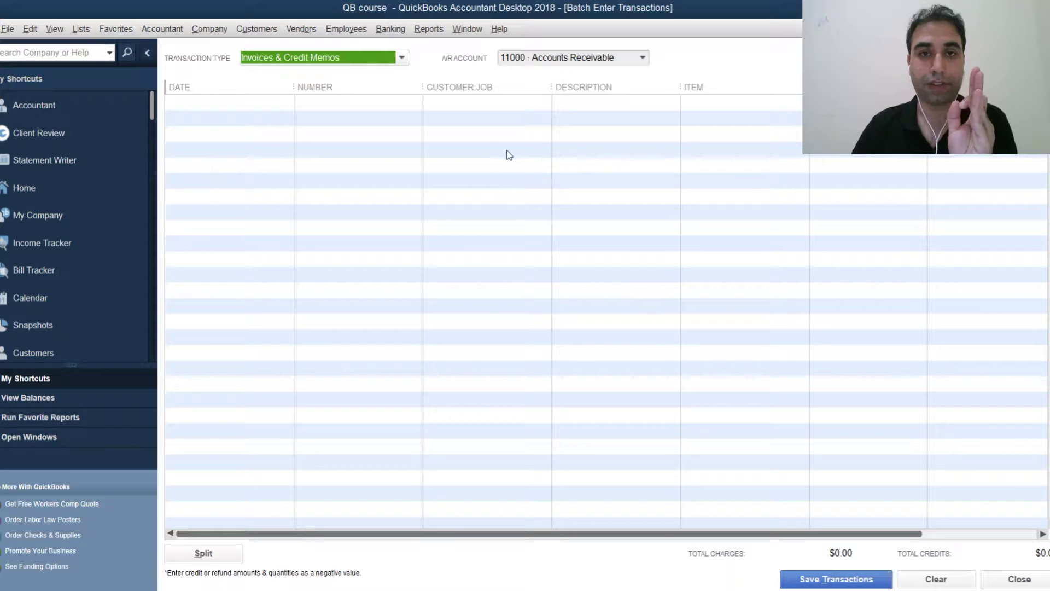
Step: Start the first invoice row and copy CUSTOMER -01 from the Excel sheet
left_click(470, 101)
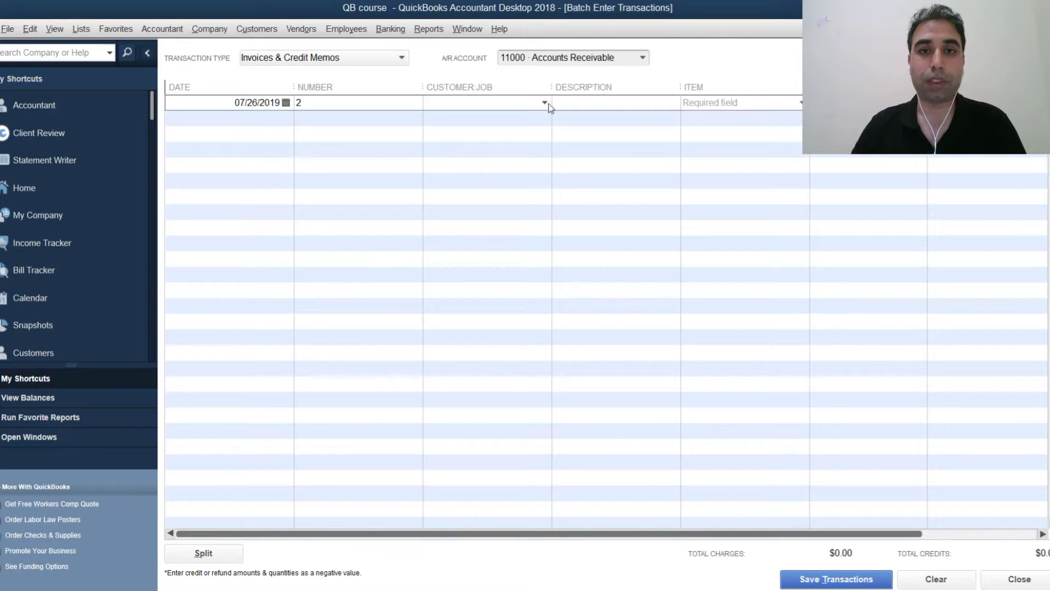
left_click(545, 103)
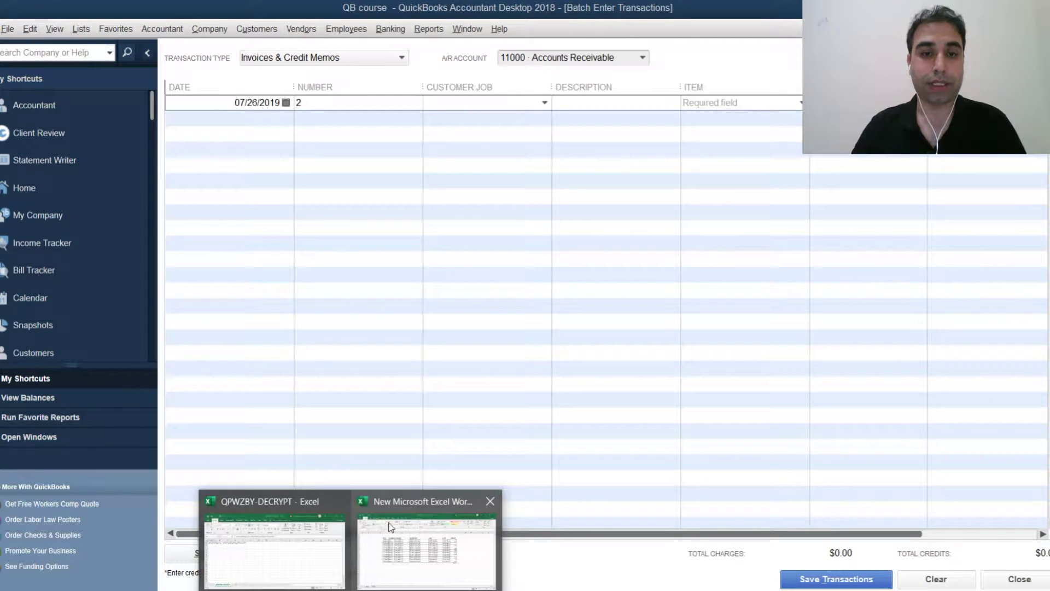
left_click(394, 534)
left_click(332, 208)
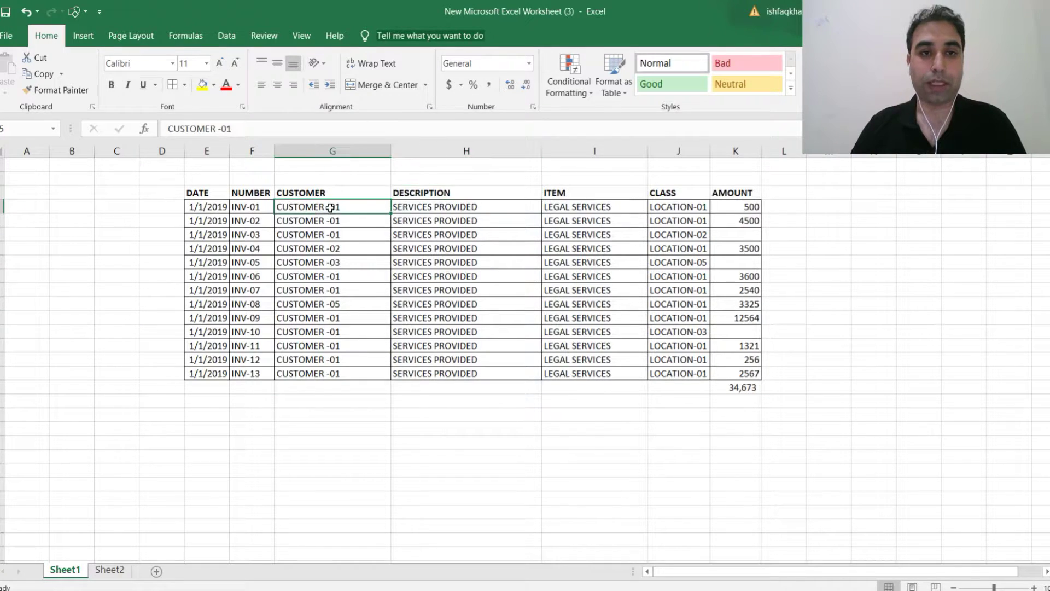
key("ctrl+c")
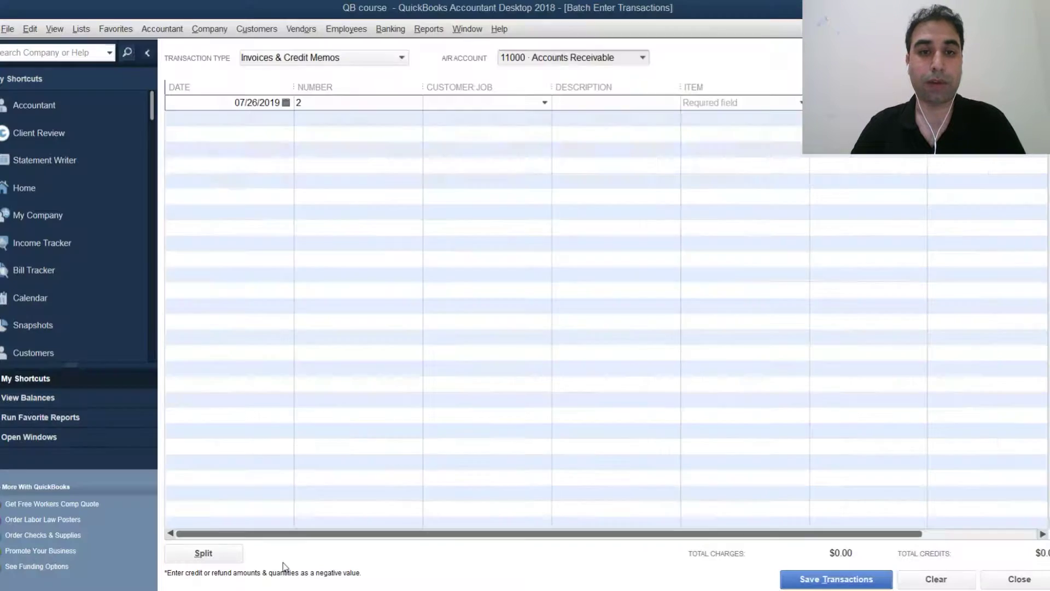
key("alt+Tab")
Step: Add CUSTOMER -01 as a new customer through the row's Customer:Job list
left_click(545, 102)
left_click(482, 118)
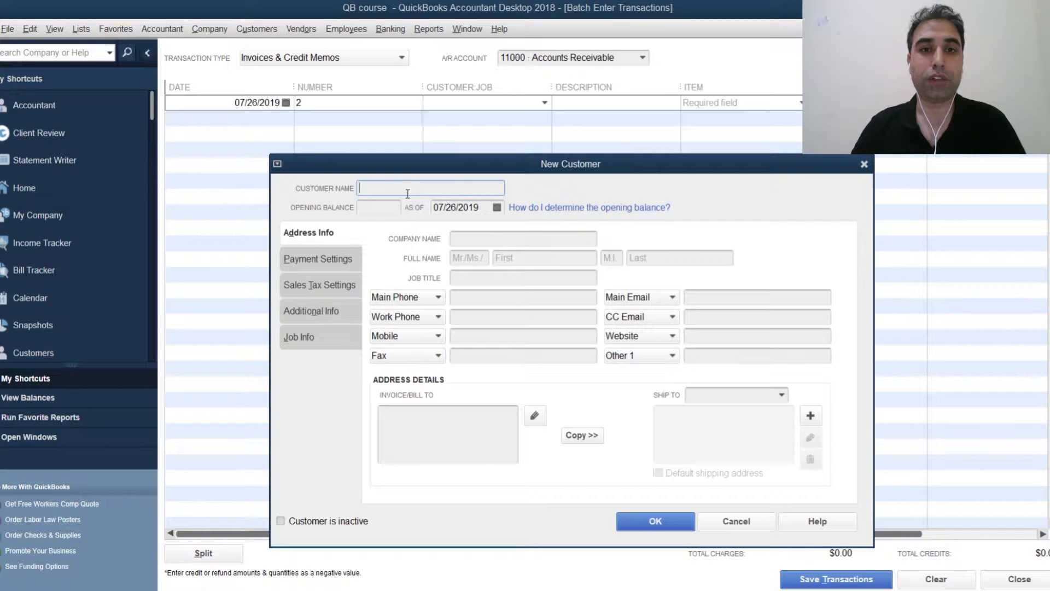
key("ctrl+v")
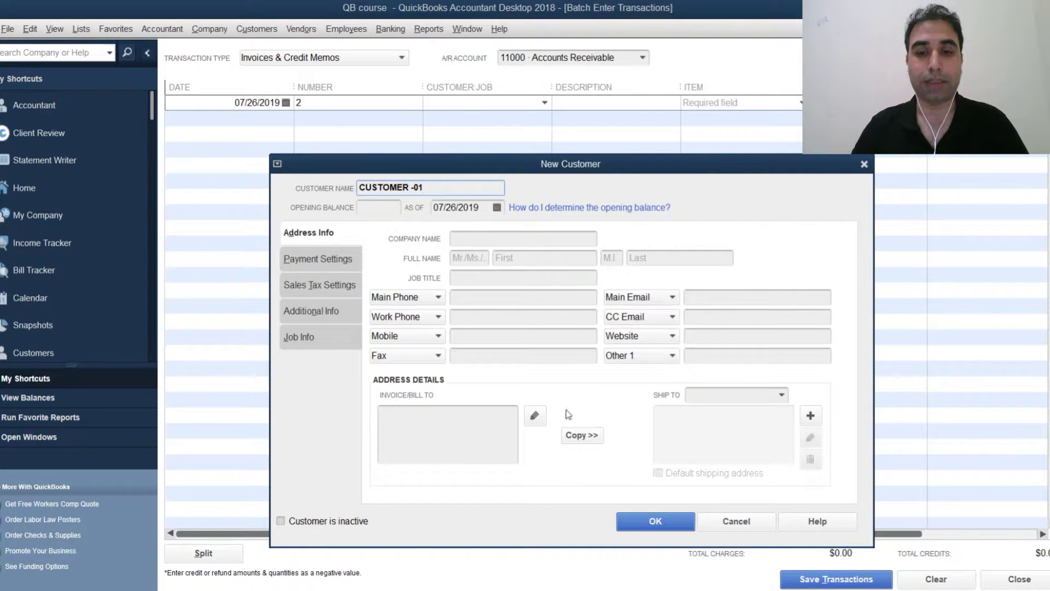
left_click(652, 523)
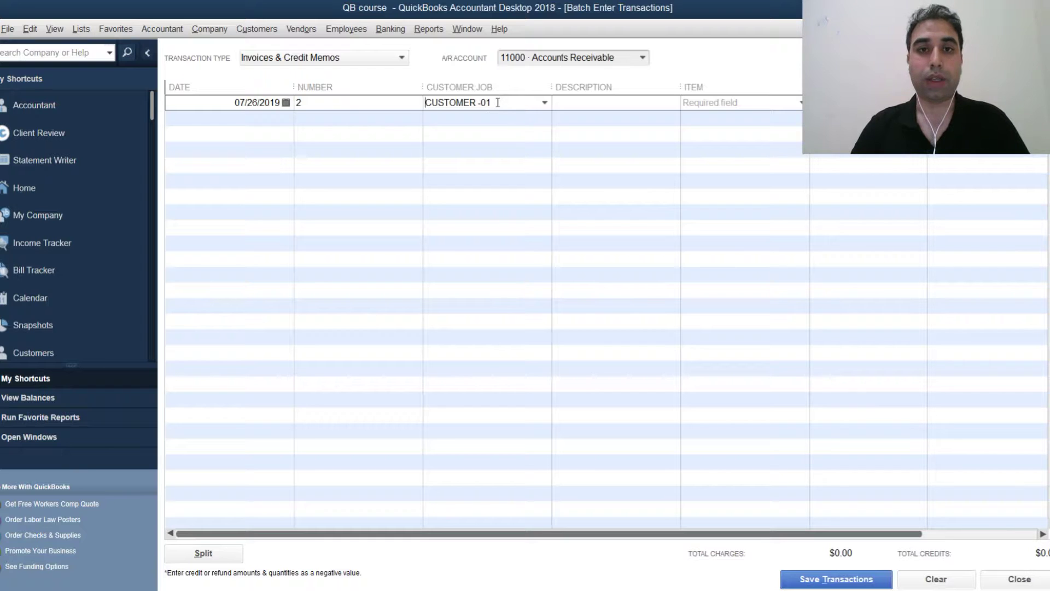
Step: Clear the customer from the batch row and open the Customer Center
left_click_drag(498, 103, 352, 112)
key("BackSpace")
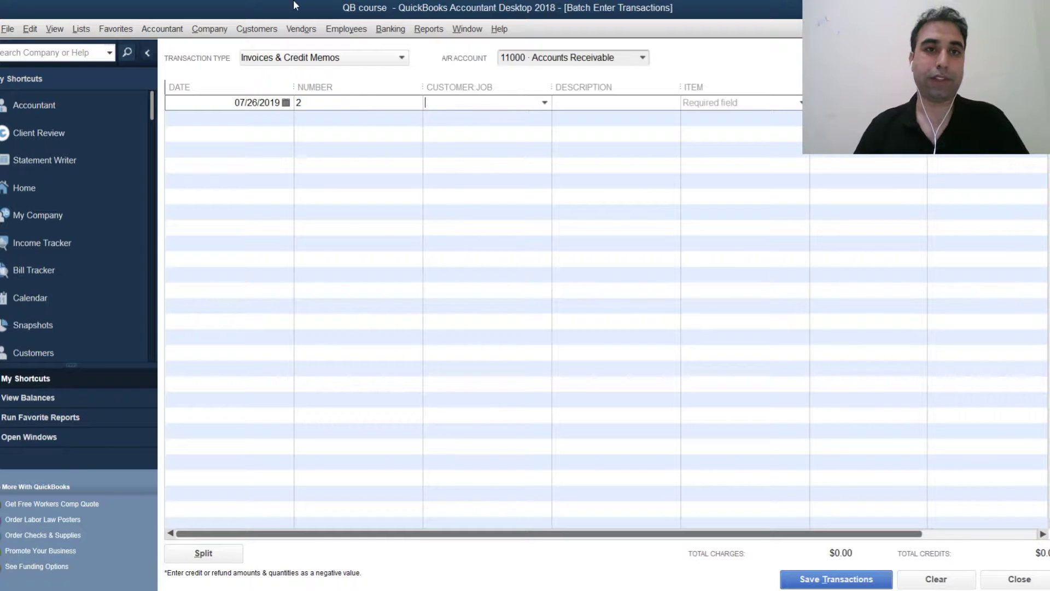
left_click(260, 33)
left_click(267, 30)
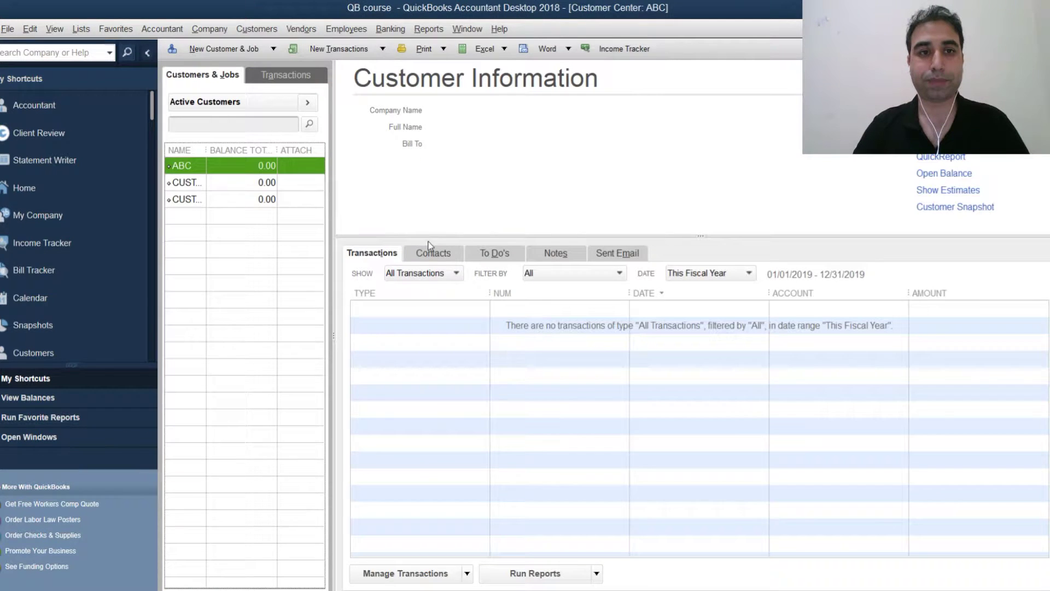
Step: Leave the Customer Center and go back to the Excel invoice worksheet
key("alt+Tab")
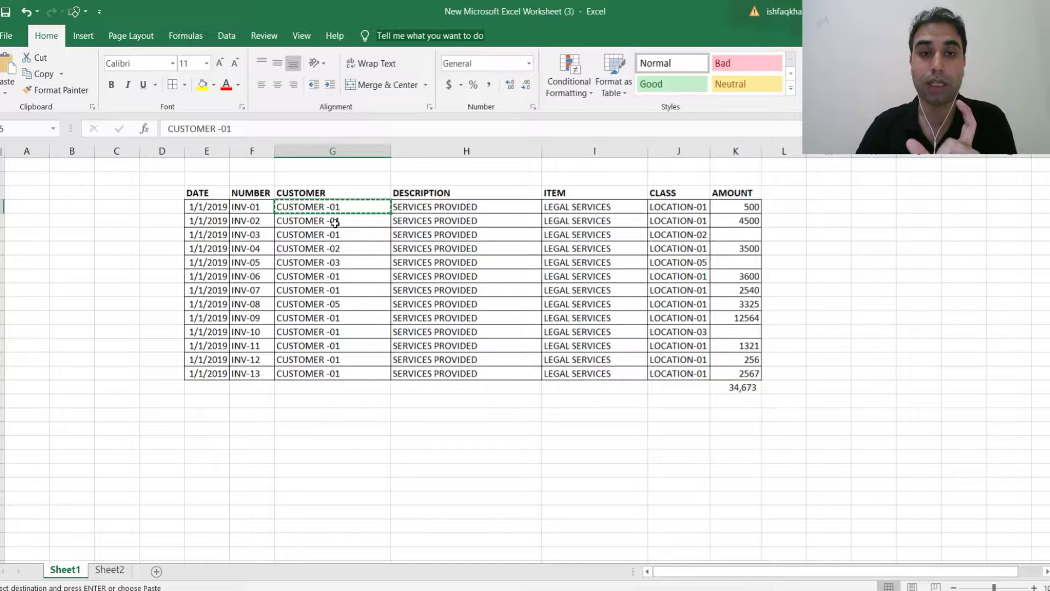
Step: Copy CUSTOMER -02 from the sheet and save it as a new QuickBooks customer
key("Escape")
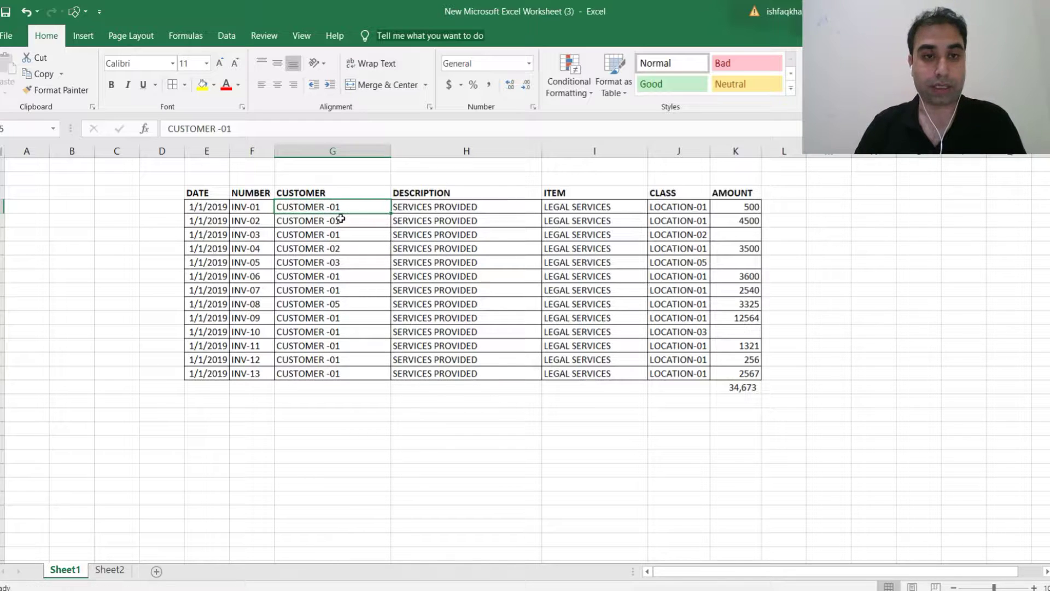
left_click(334, 250)
key("ctrl+c")
key("alt+Tab")
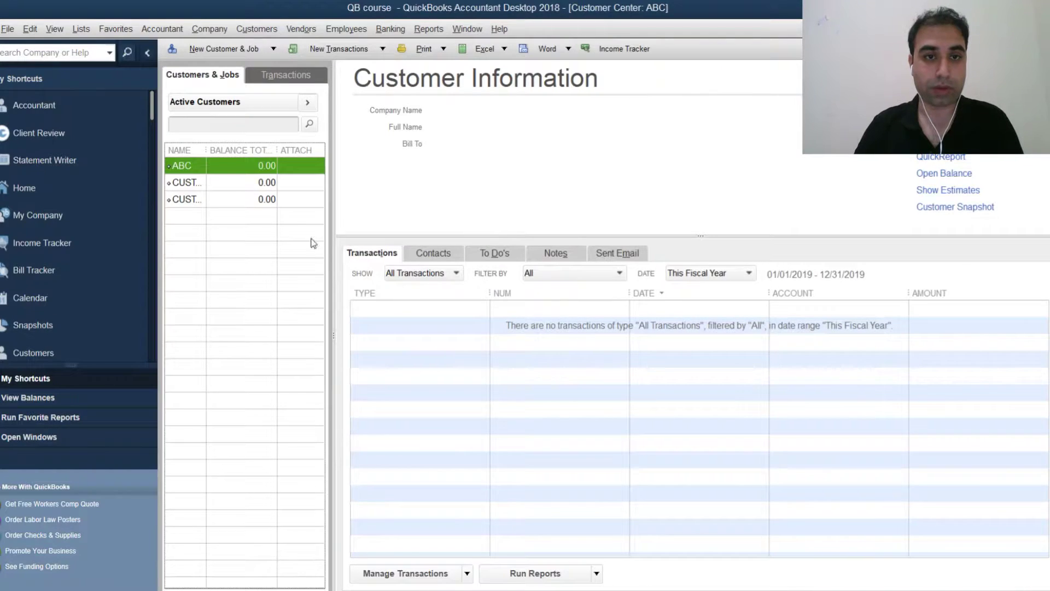
left_click(227, 50)
left_click(234, 67)
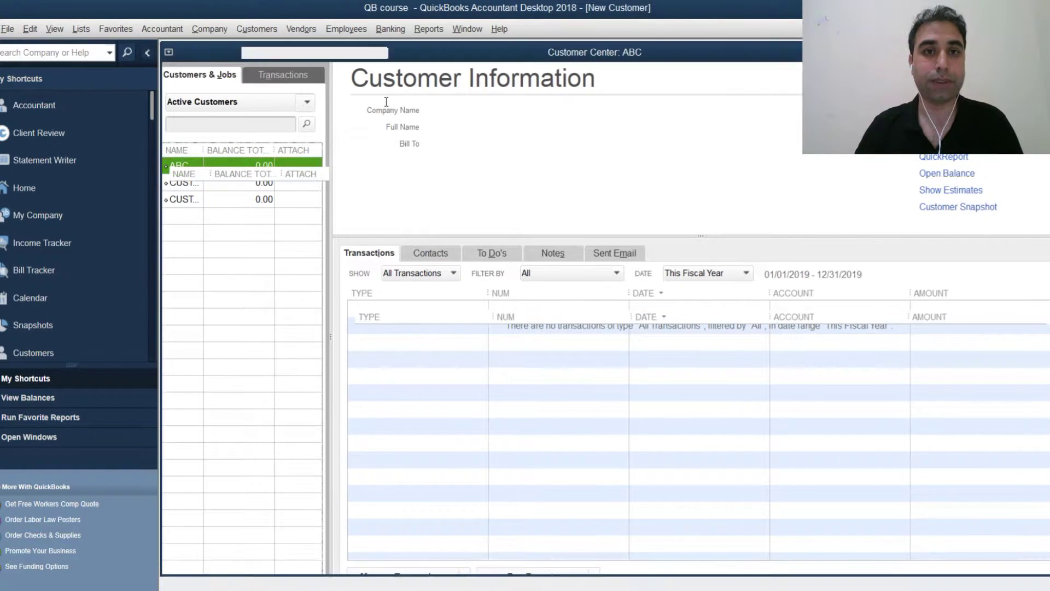
key("ctrl+v")
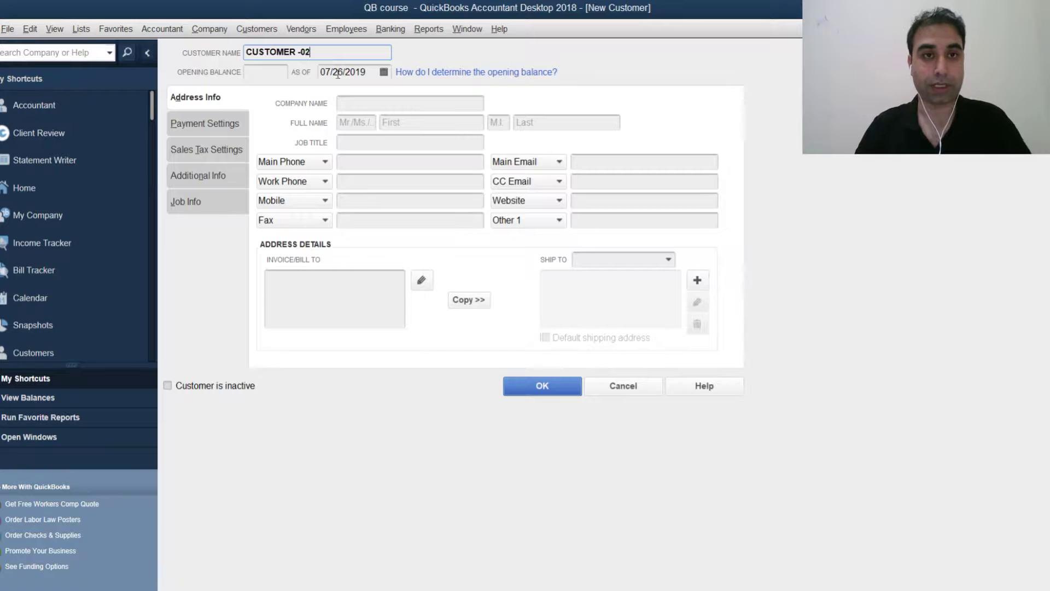
left_click(531, 388)
Step: Copy CUSTOMER -03 from the sheet and save it as a new customer
key("alt+Tab")
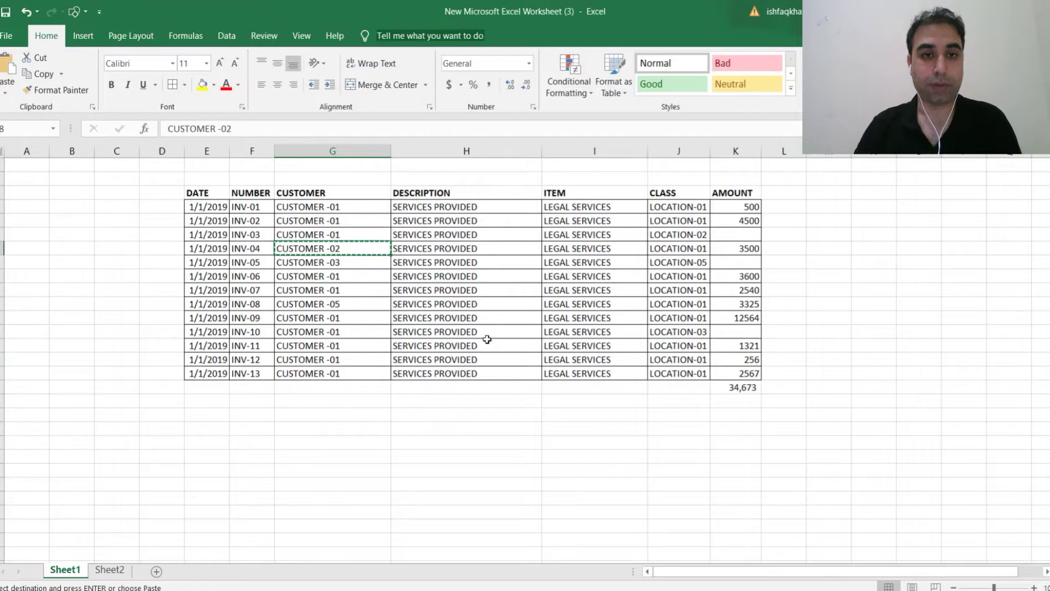
left_click(333, 263)
key("ctrl+c")
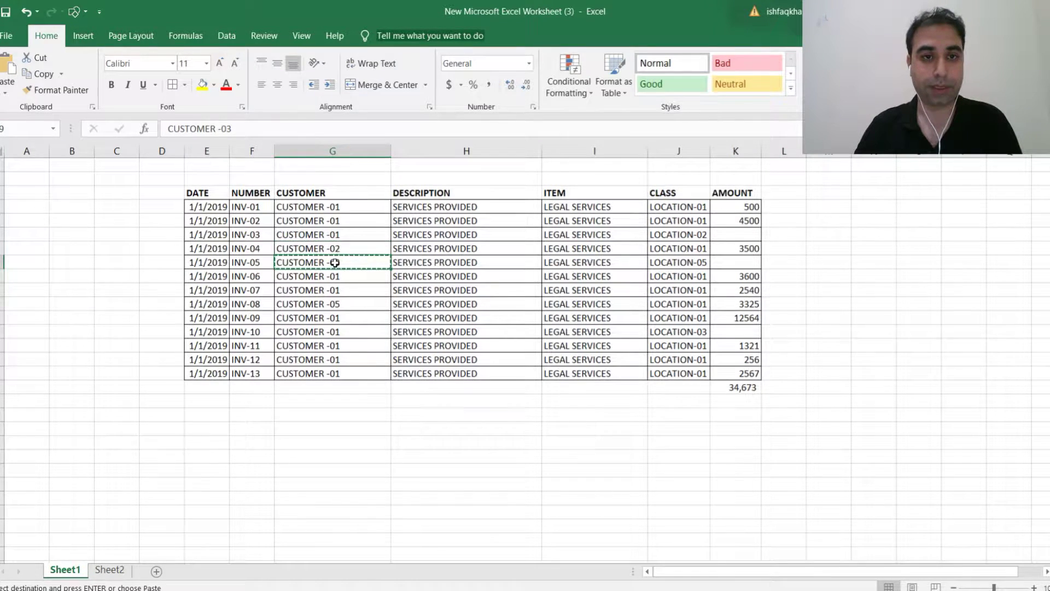
key("alt+Tab")
left_click(248, 51)
left_click(248, 66)
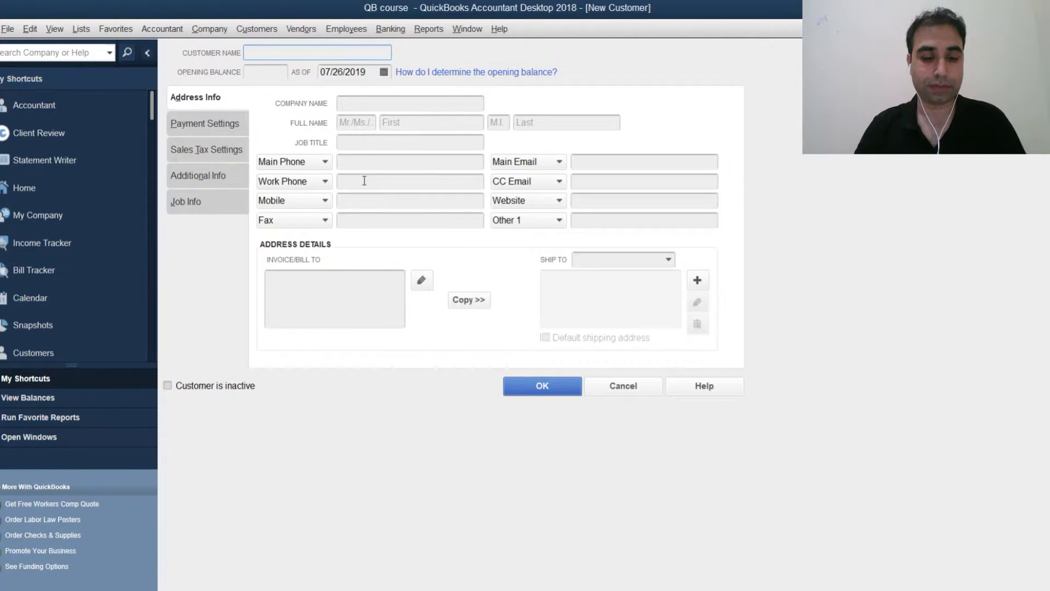
key("ctrl+v")
left_click(548, 387)
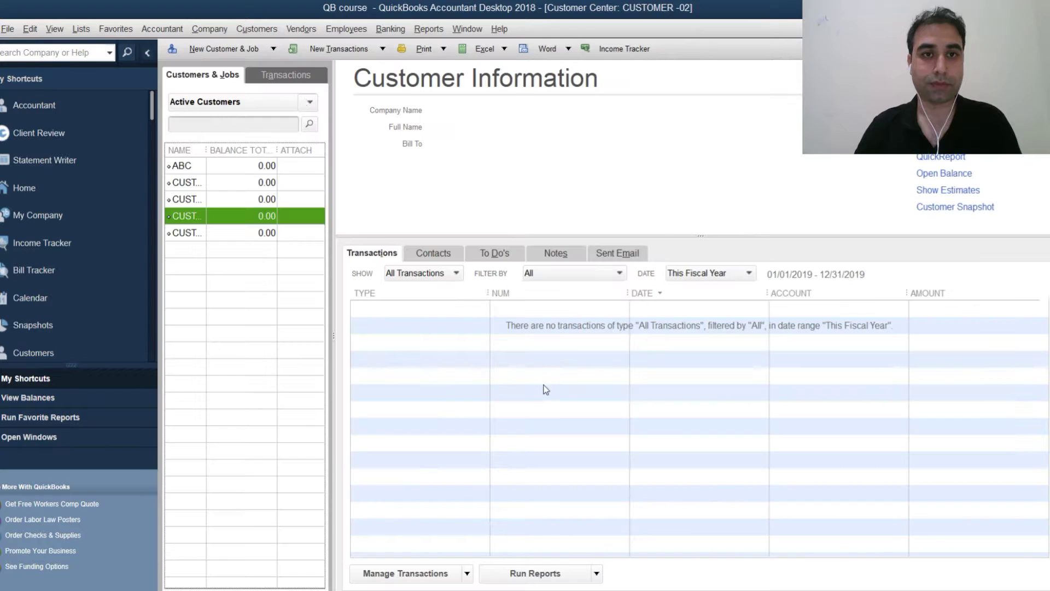
Step: Copy CUSTOMER -05 from the sheet and save it as a new customer
key("alt+Tab")
left_click(334, 303)
key("ctrl+c")
key("alt+Tab")
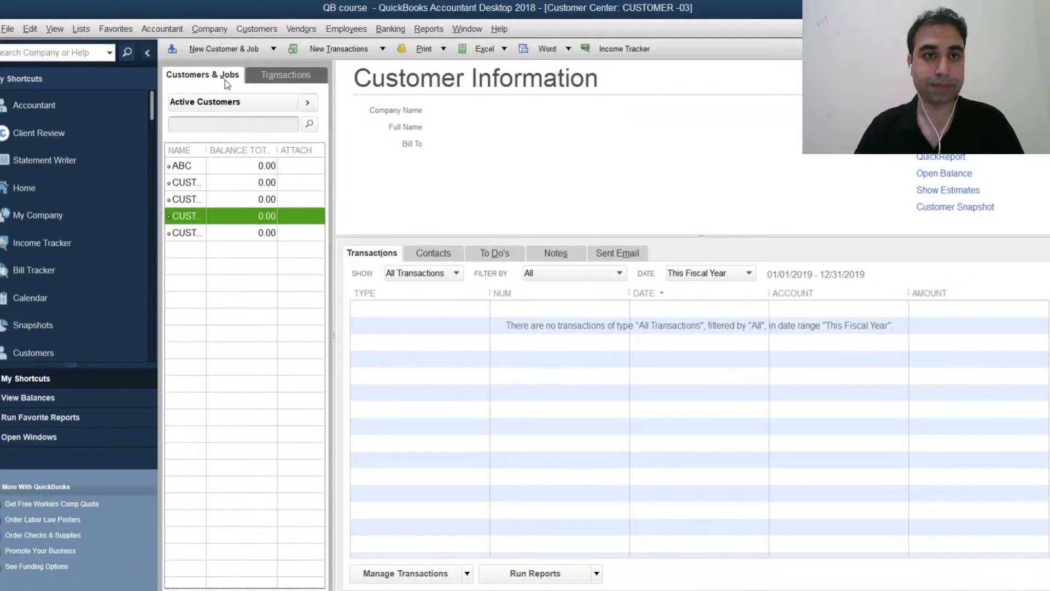
left_click(231, 50)
left_click(208, 66)
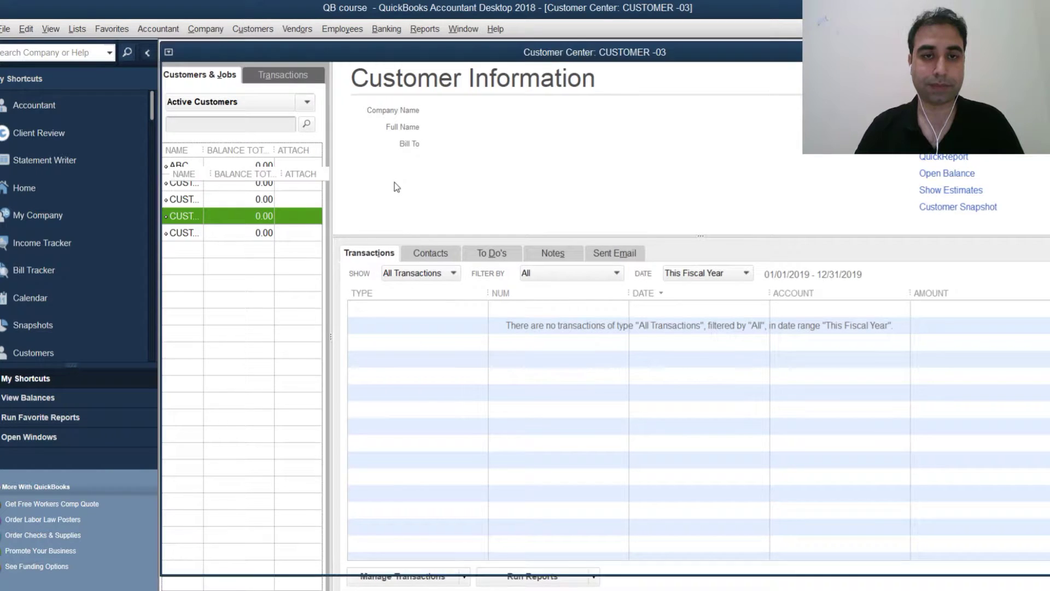
key("ctrl+v")
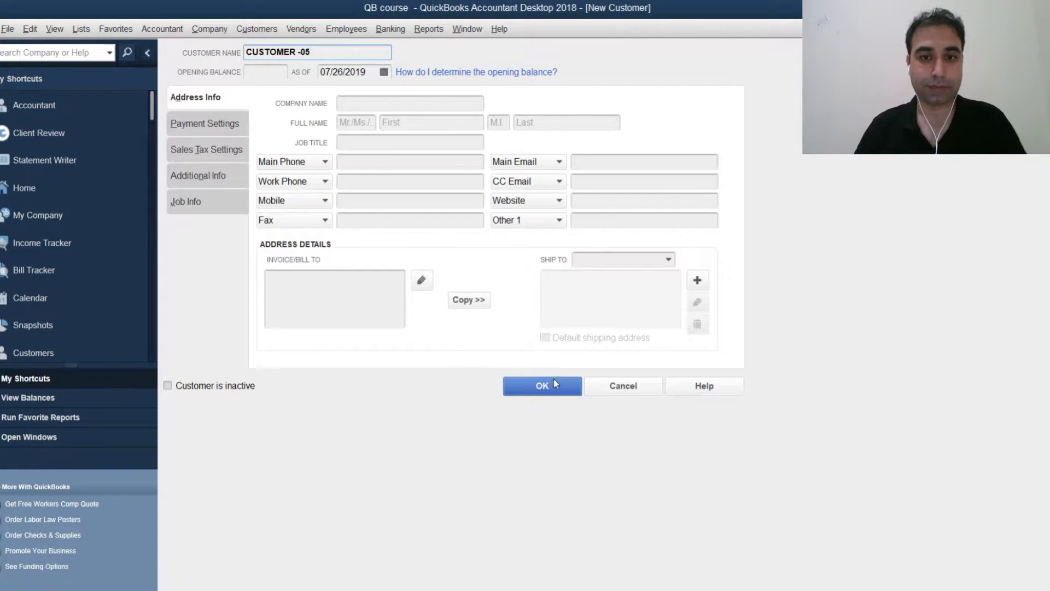
left_click(552, 385)
key("alt+Tab")
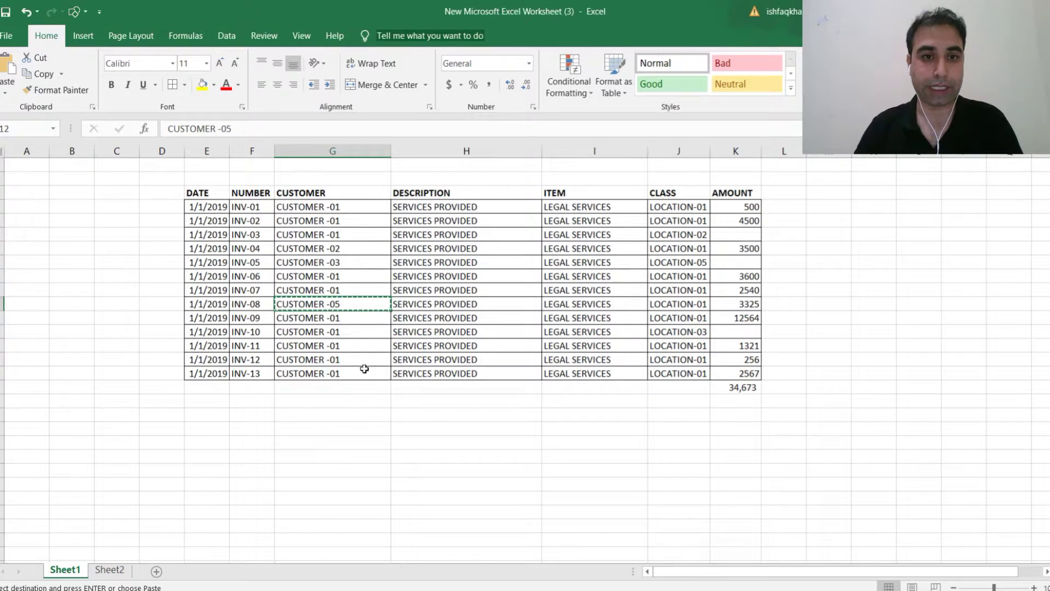
Step: Open the Class List and create the class LOCATION-01
left_click(688, 208)
key("ctrl+c")
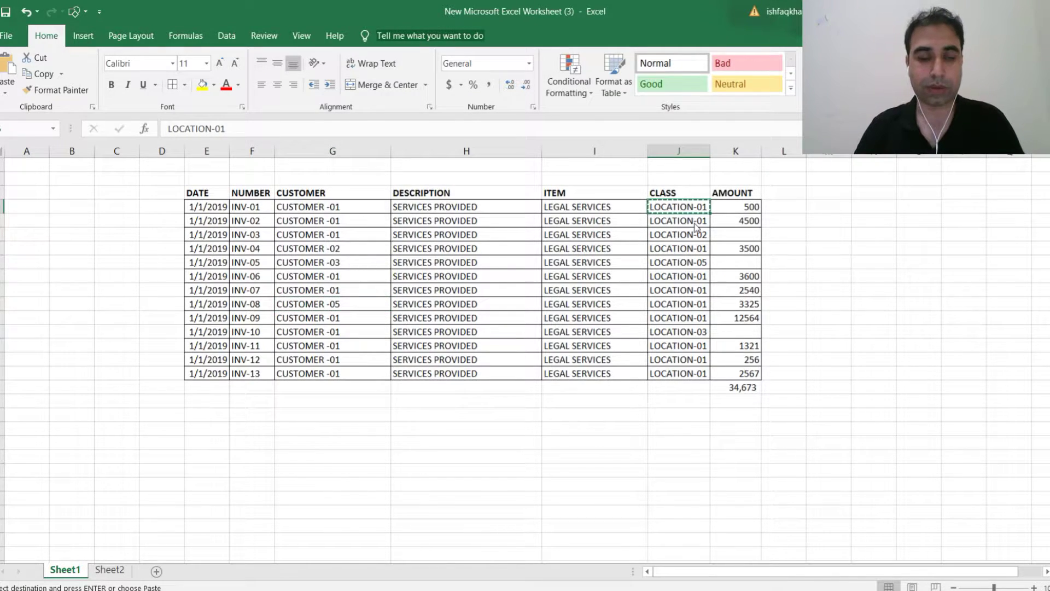
key("alt+Tab")
left_click(88, 31)
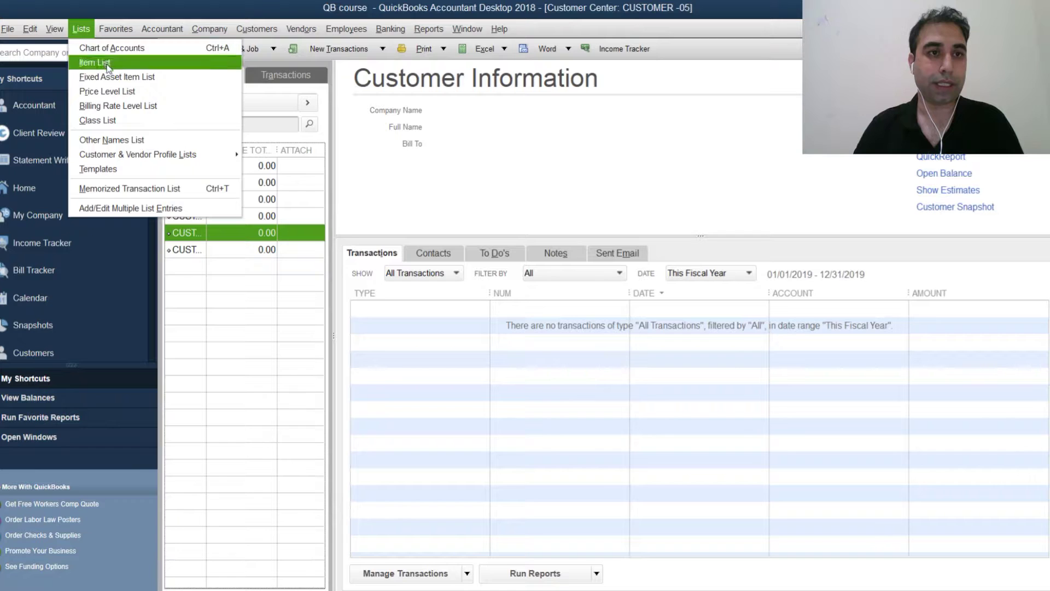
left_click(117, 119)
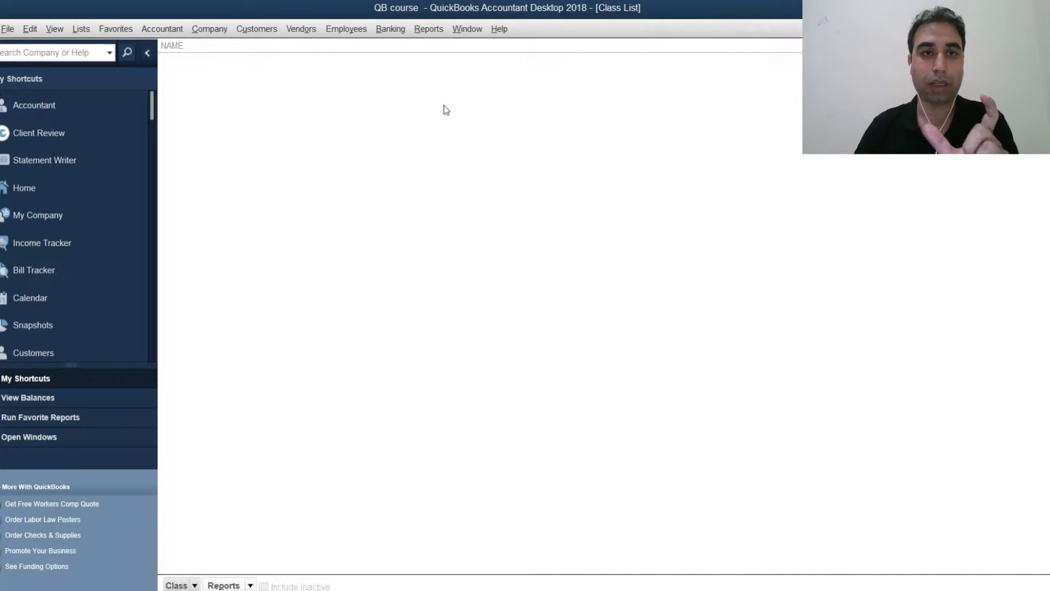
left_click(187, 585)
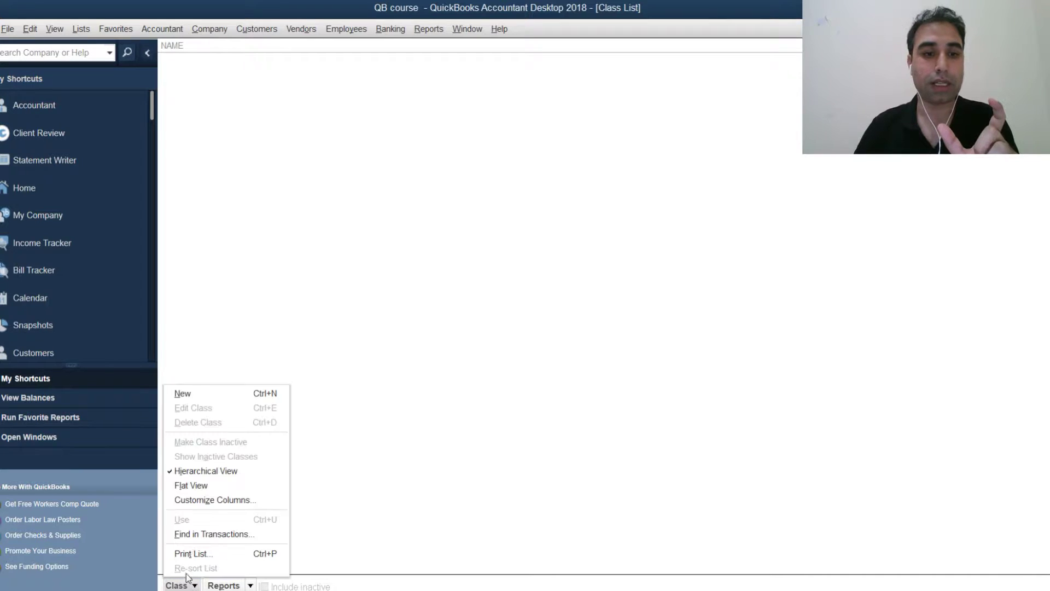
left_click(185, 392)
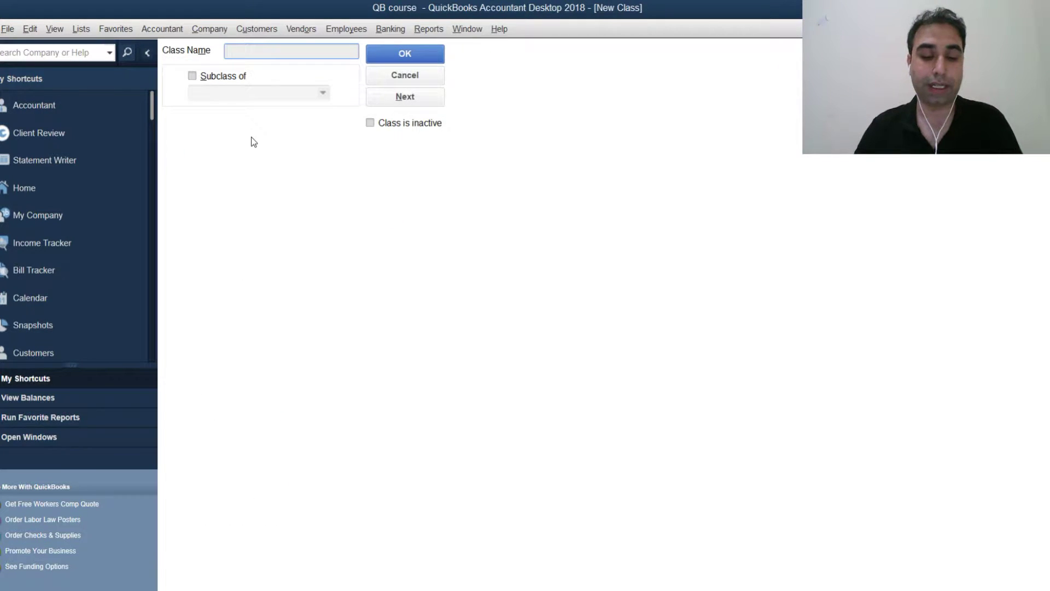
type("LOCATION-01")
left_click(404, 54)
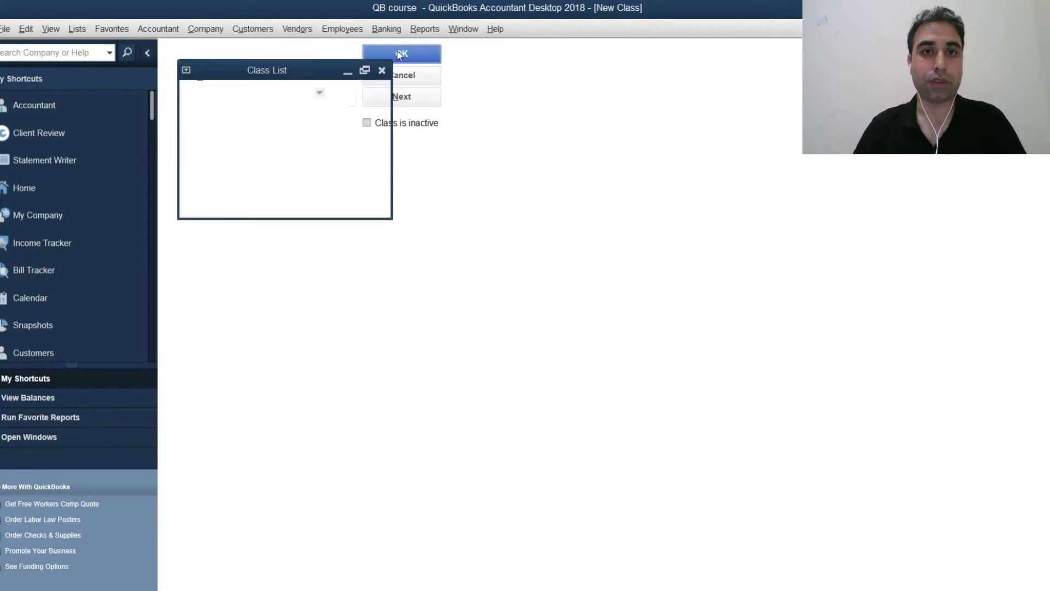
Step: Create the class LOCATION-02, taking the name from the sheet
key("alt+Tab")
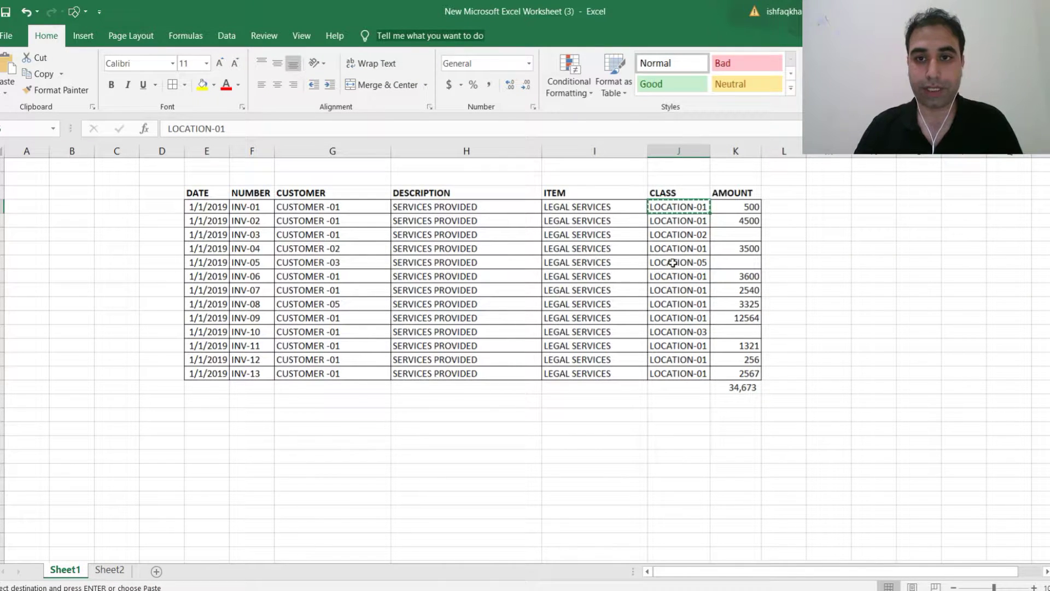
left_click(688, 235)
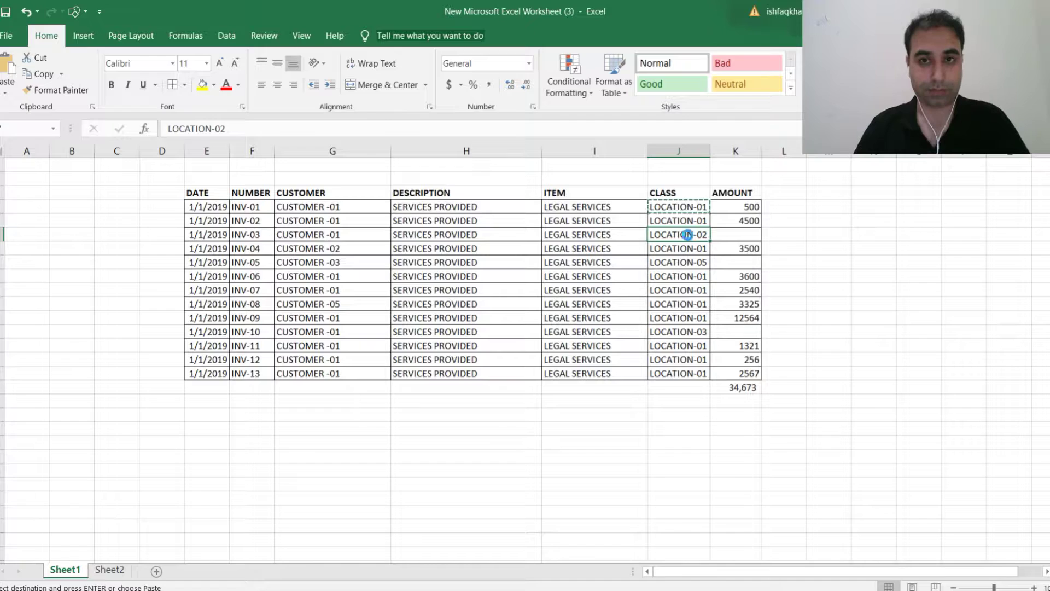
key("alt+Tab")
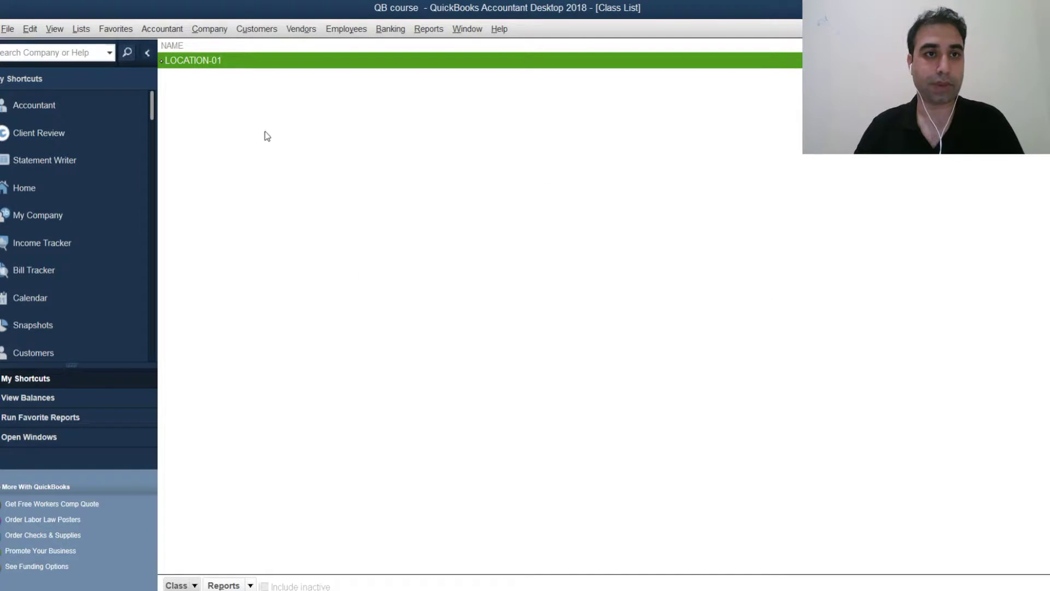
left_click(186, 586)
left_click(180, 391)
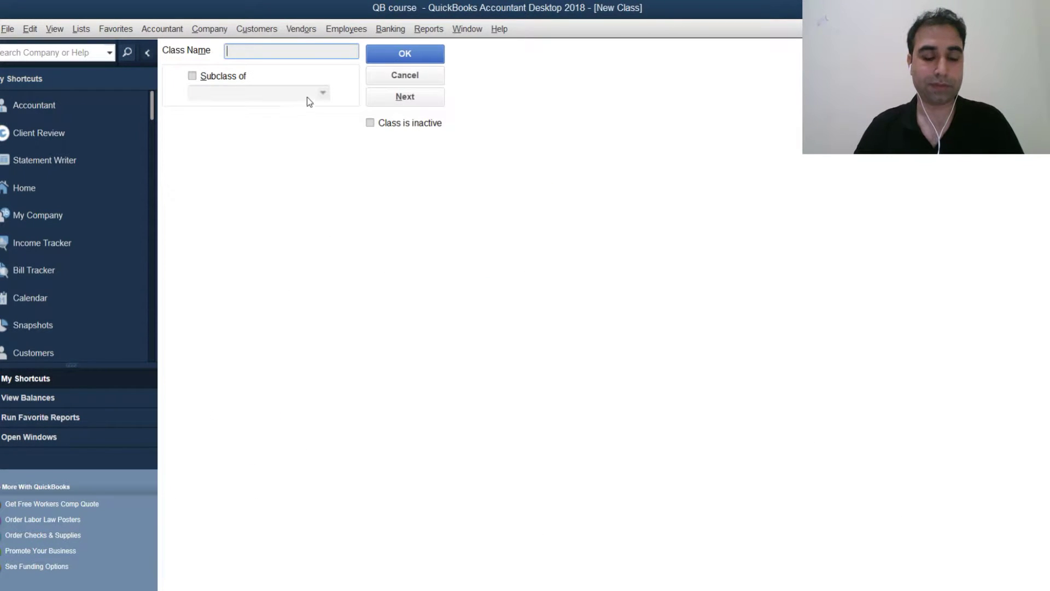
key("ctrl+v")
left_click(408, 56)
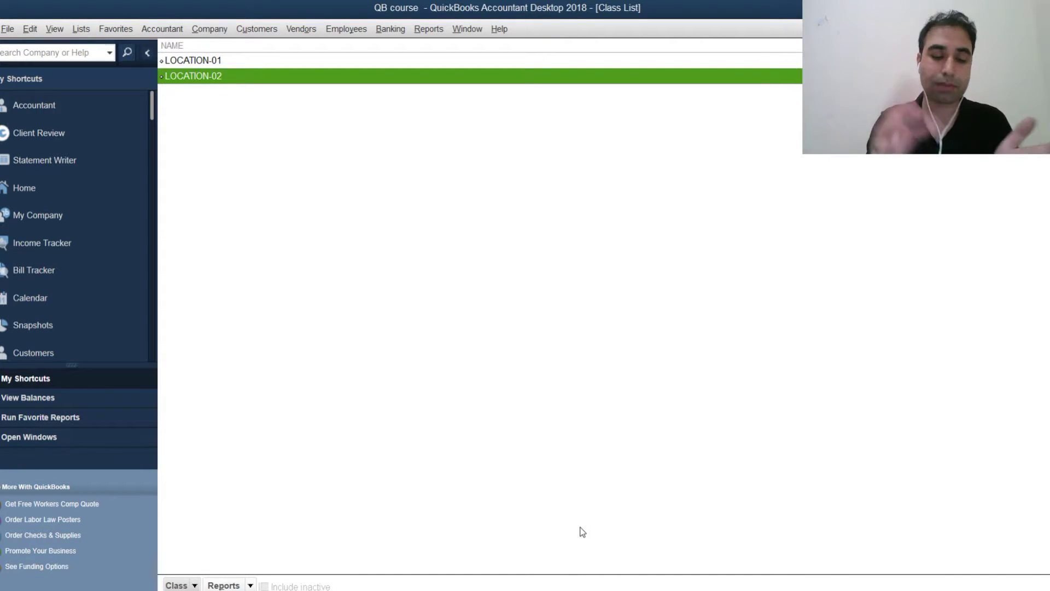
Step: Add LOCATION-05 as a new class in the Class List
key("alt+Tab")
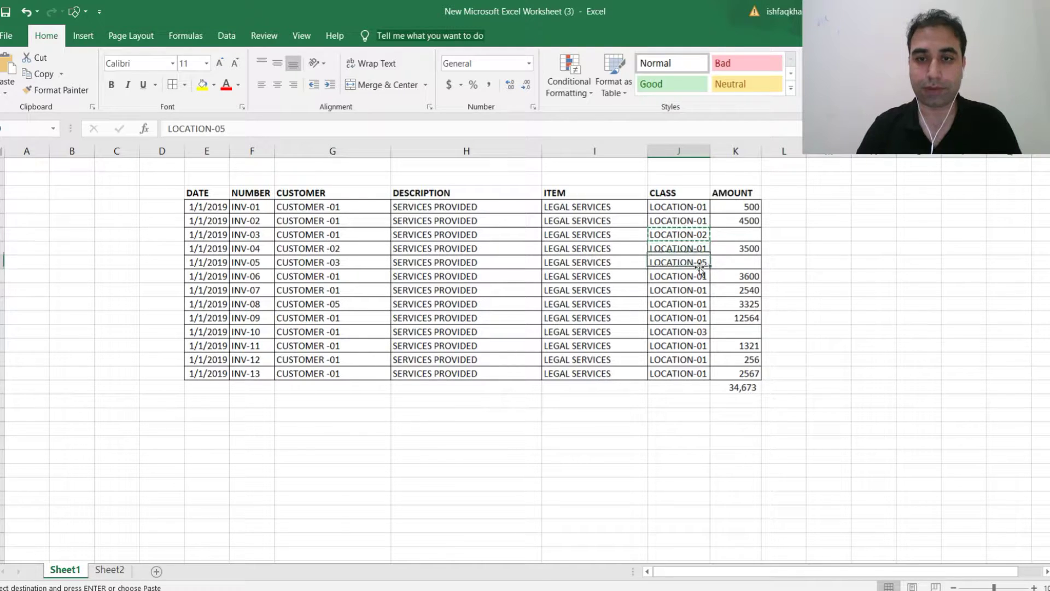
key("alt+Tab")
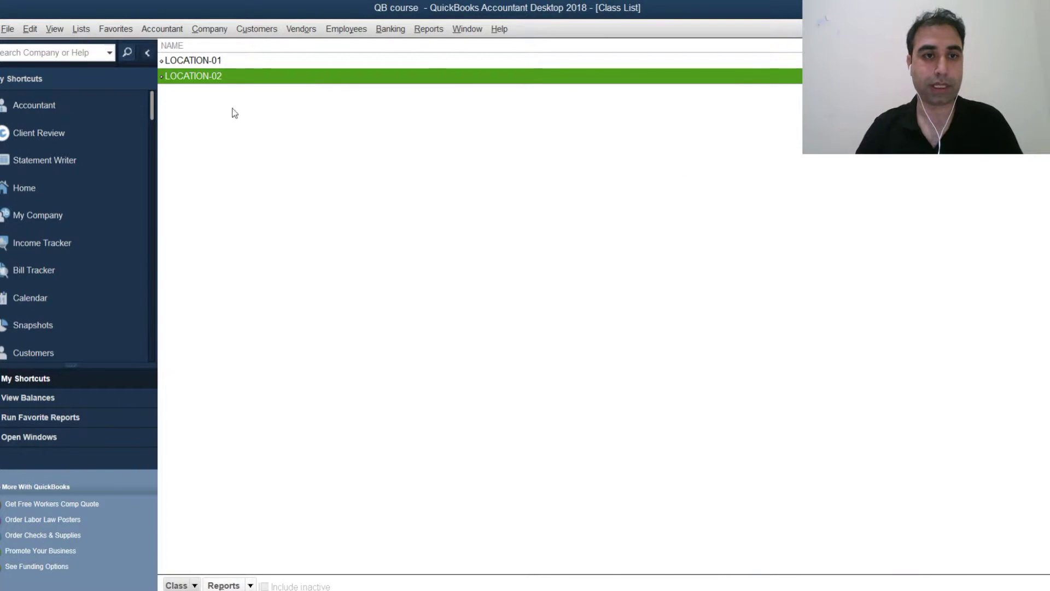
left_click(178, 585)
left_click(224, 393)
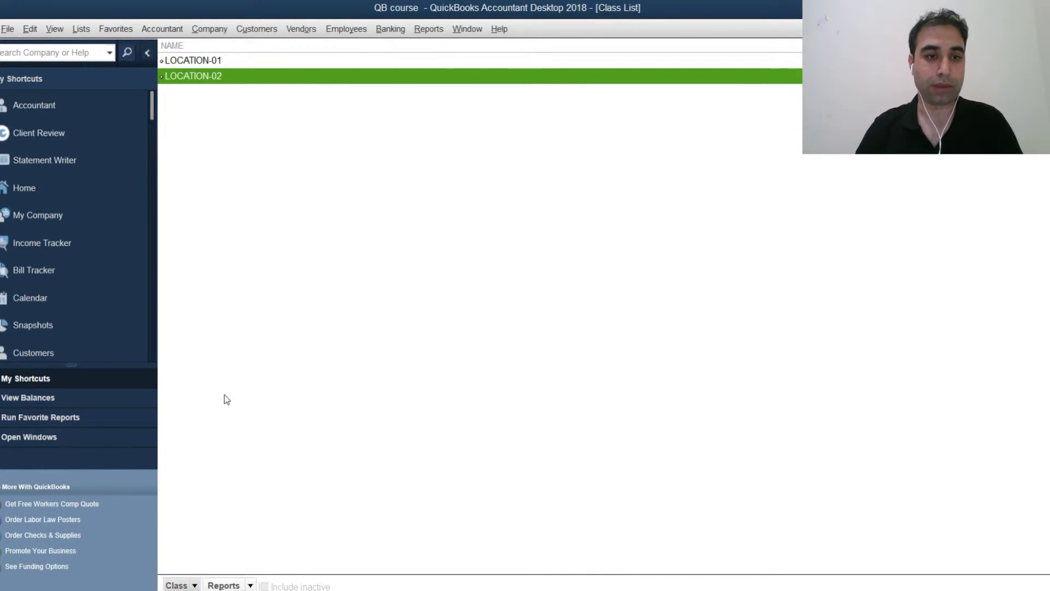
key("ctrl+v")
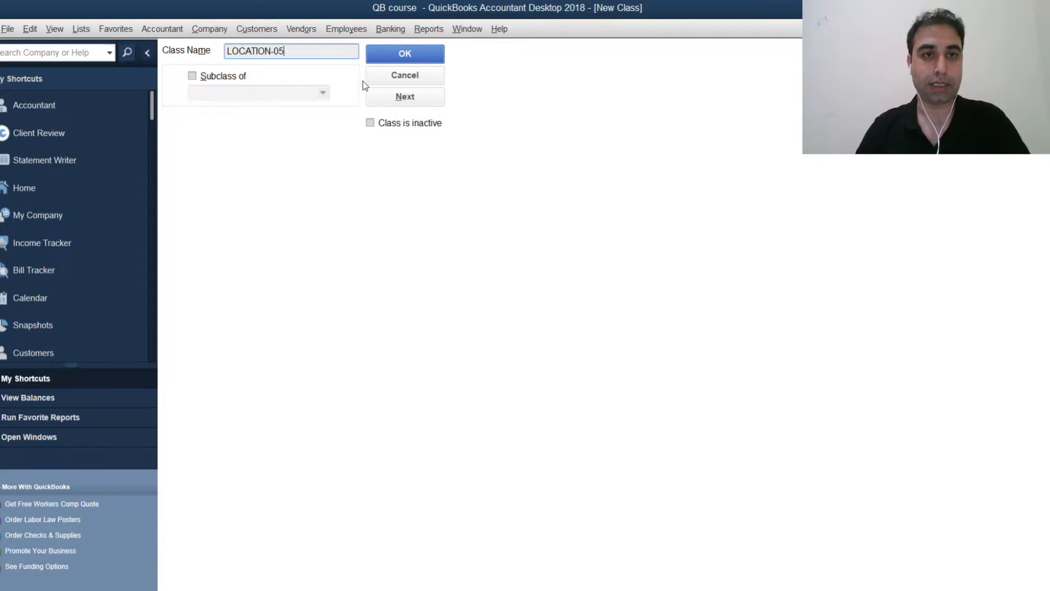
left_click(403, 57)
Step: Copy LOCATION-03 from the sheet and save it as a new class
key("alt+Tab")
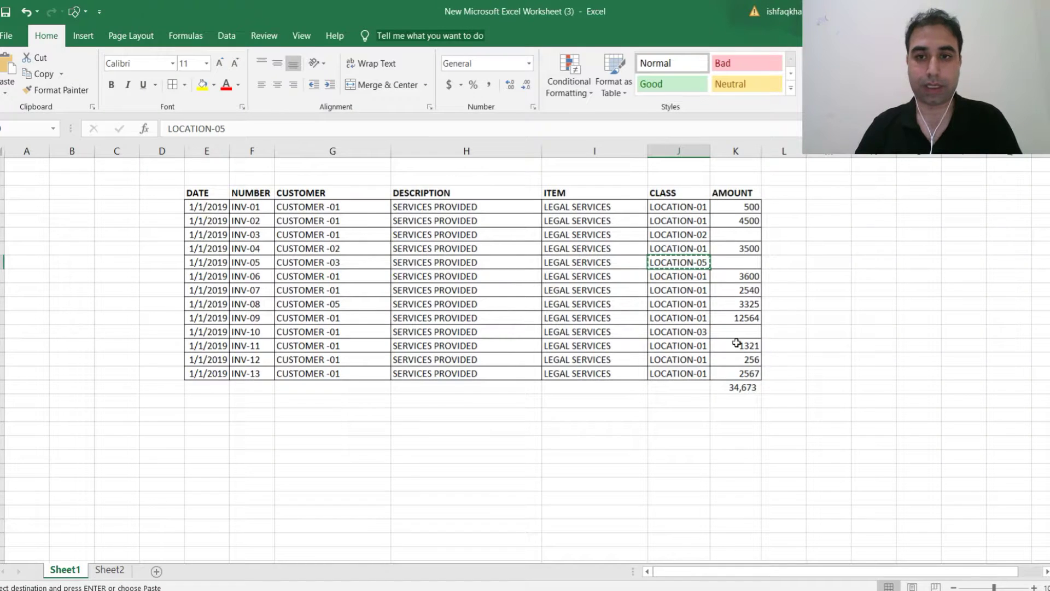
left_click(687, 331)
key("ctrl+c")
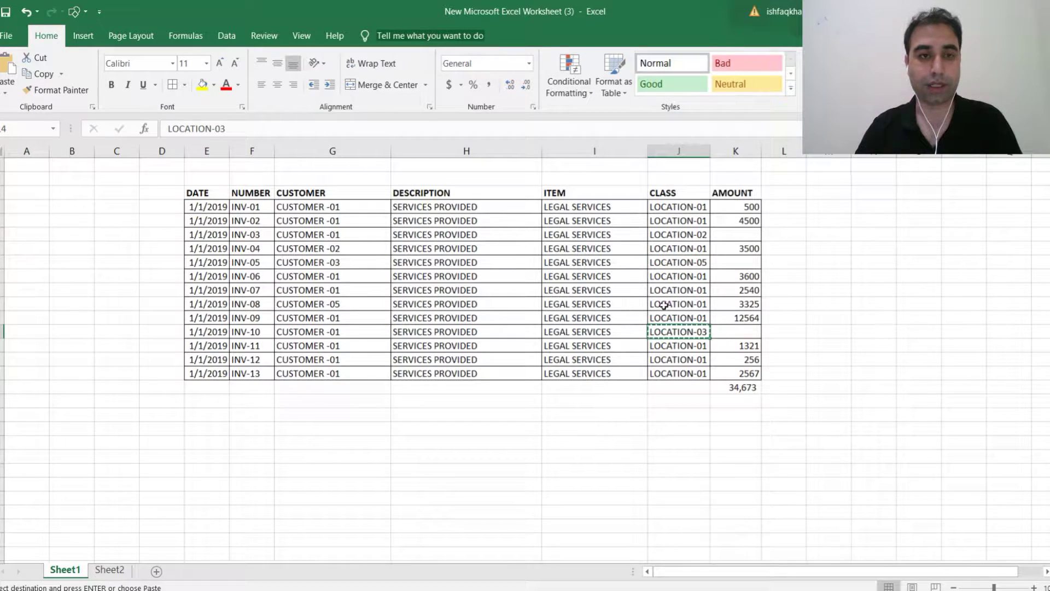
key("alt+Tab")
left_click(186, 583)
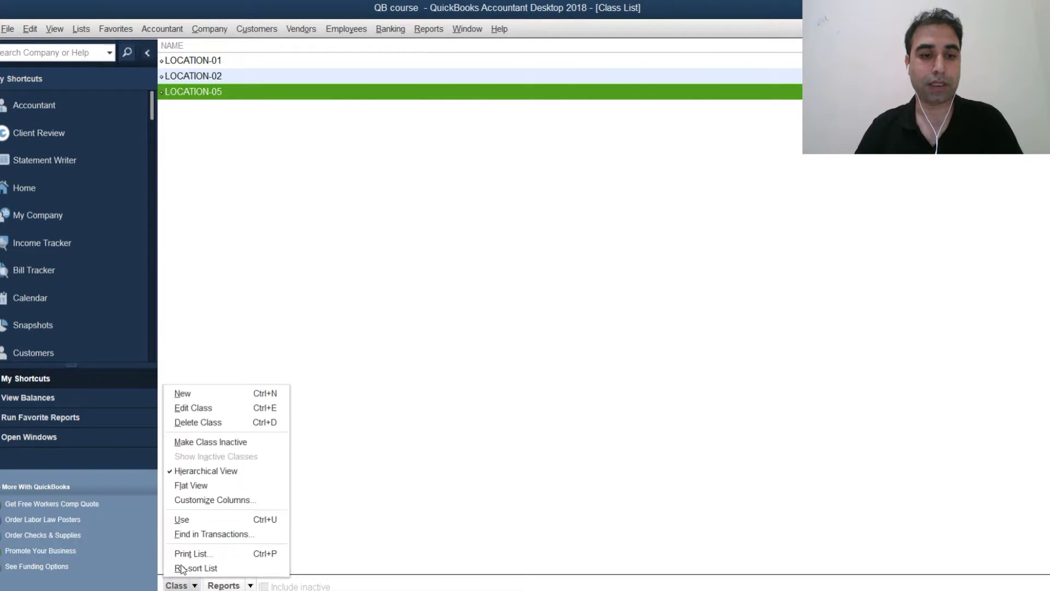
left_click(209, 395)
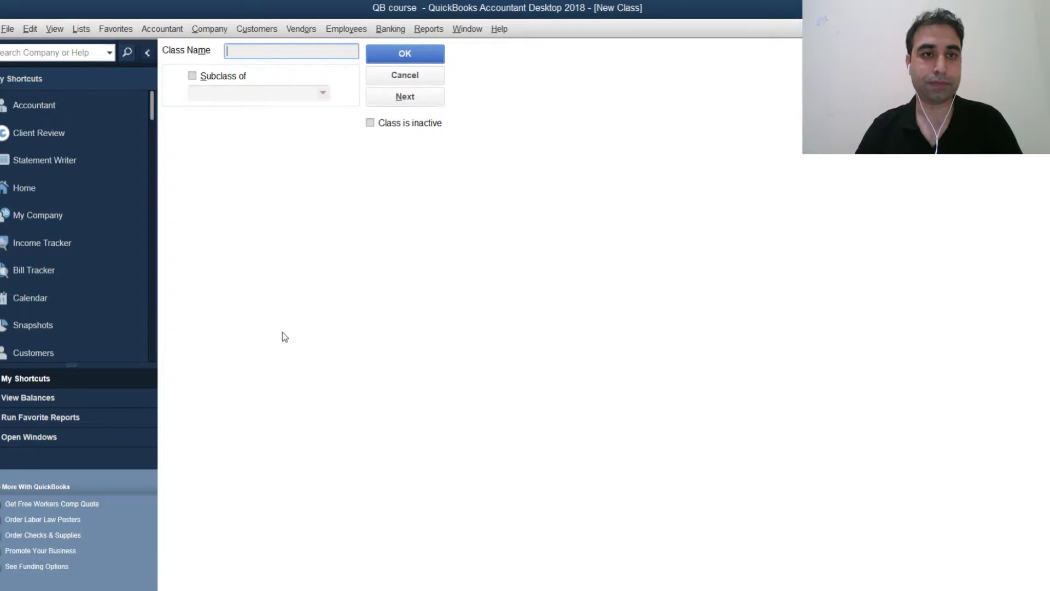
key("ctrl+v")
left_click(404, 53)
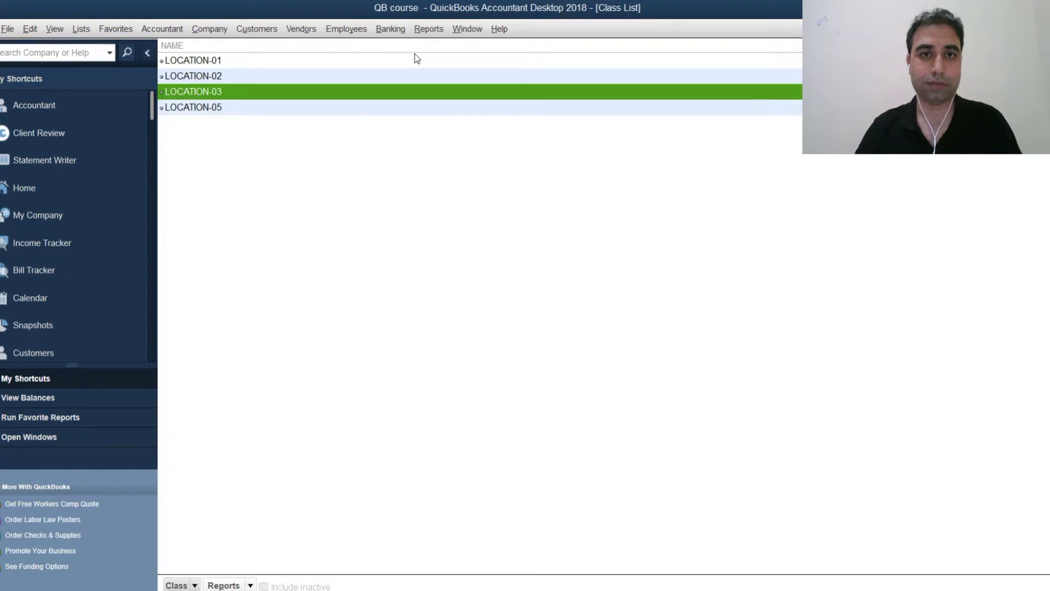
Step: Copy the LEGAL SERVICES item name from the Excel sheet
key("alt+Tab")
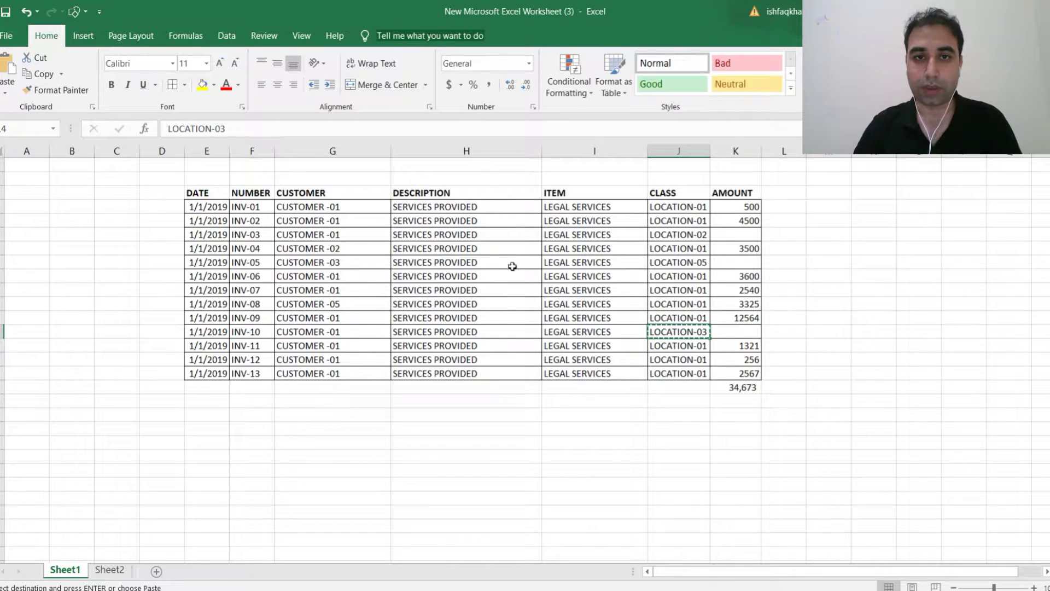
left_click(469, 208)
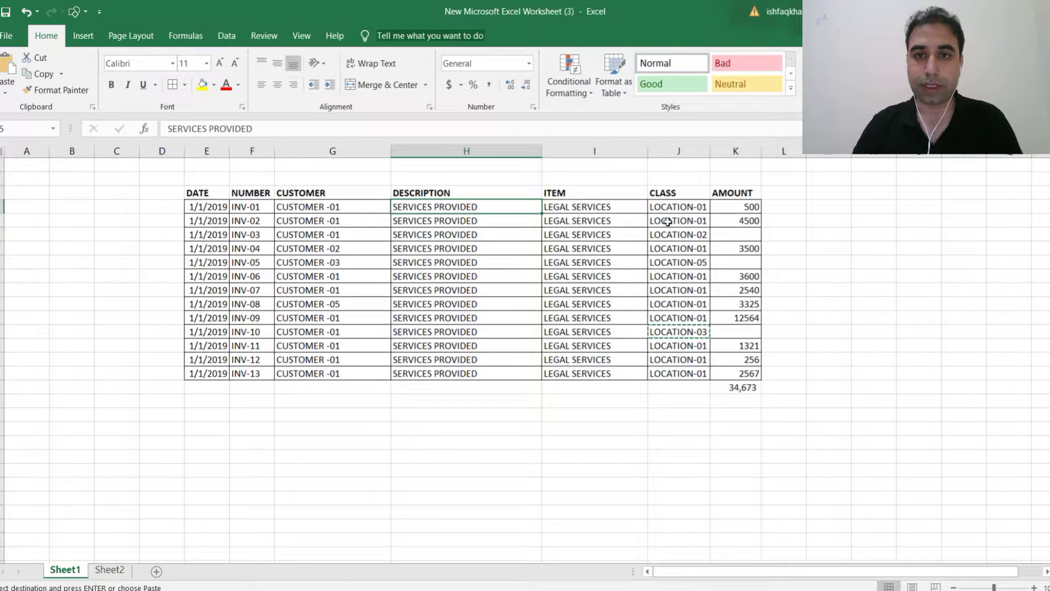
left_click(611, 213)
key("ctrl+c")
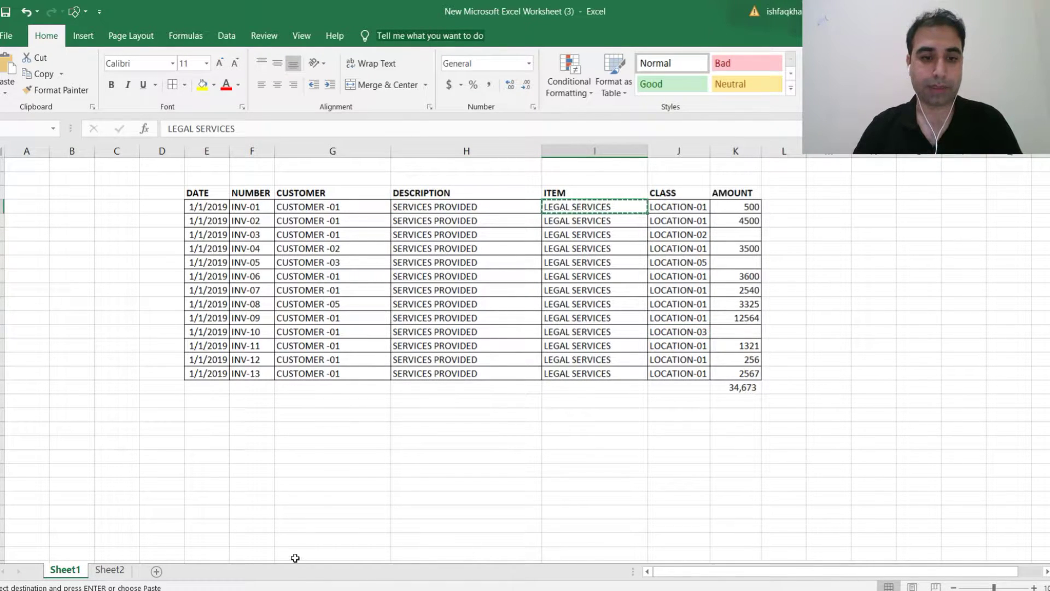
key("alt+Tab")
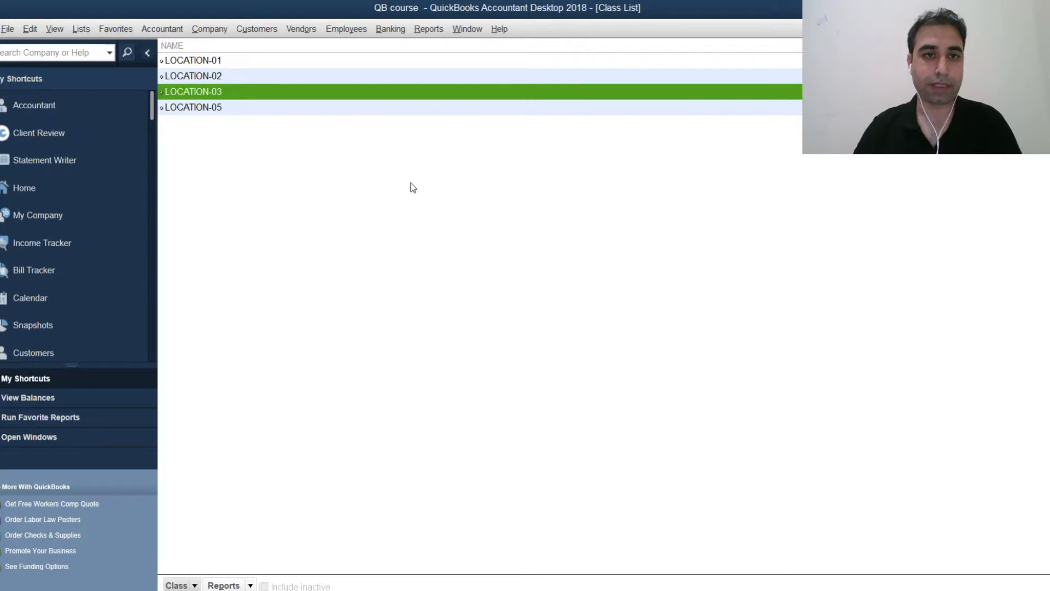
Step: Create Service item LEGAL SERVICES posting to account 100005 REVENUE in the Item List
left_click(191, 585)
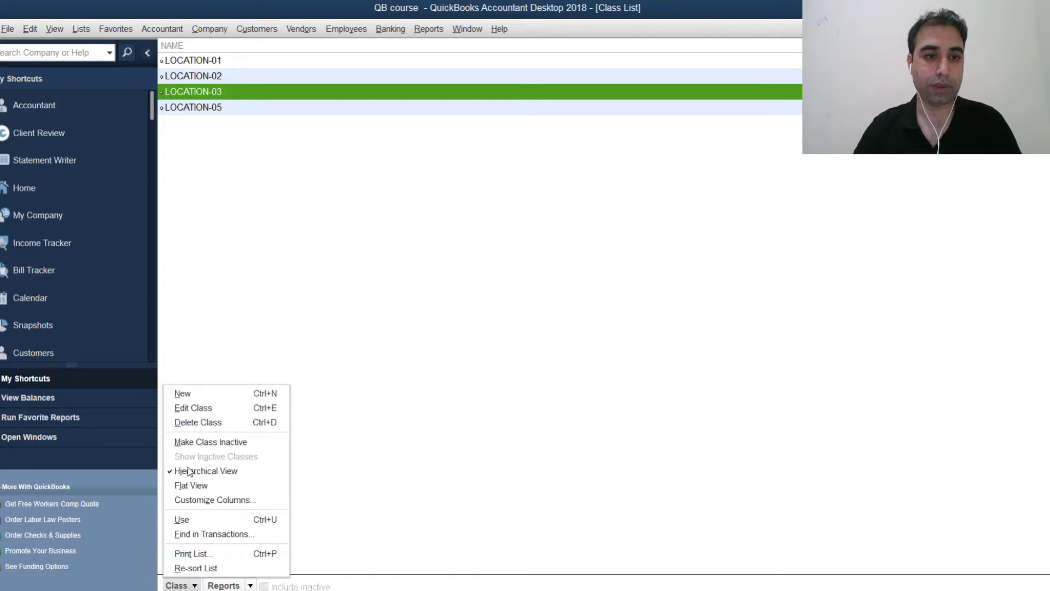
left_click(81, 29)
left_click(97, 60)
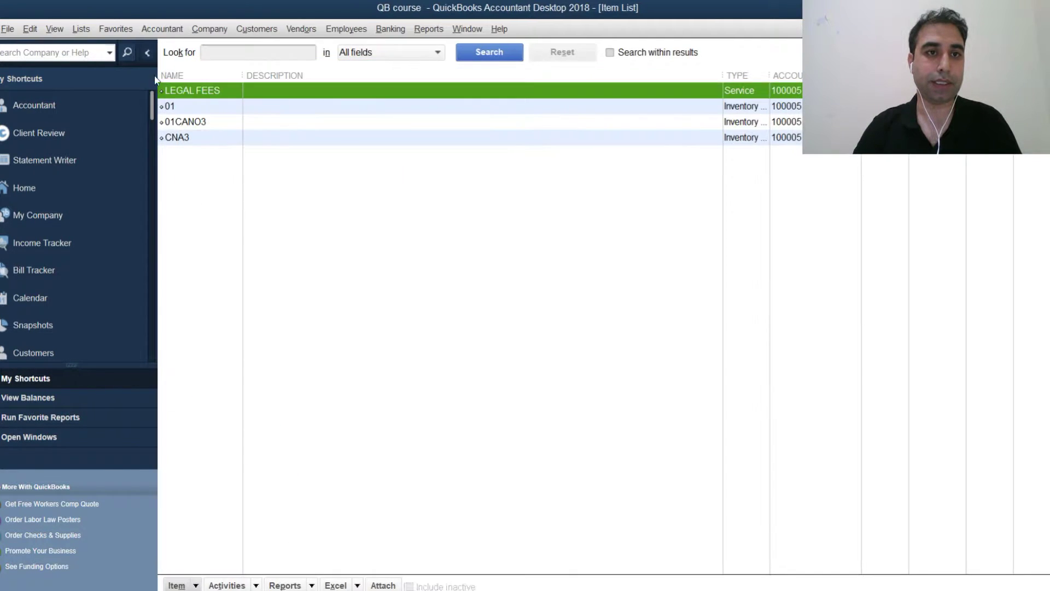
left_click(180, 585)
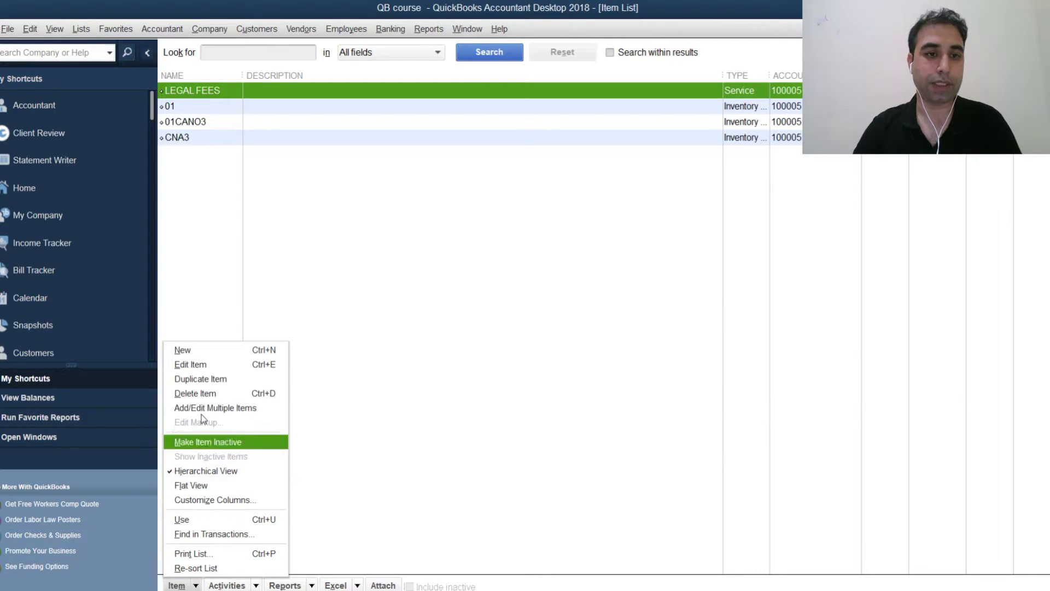
left_click(209, 355)
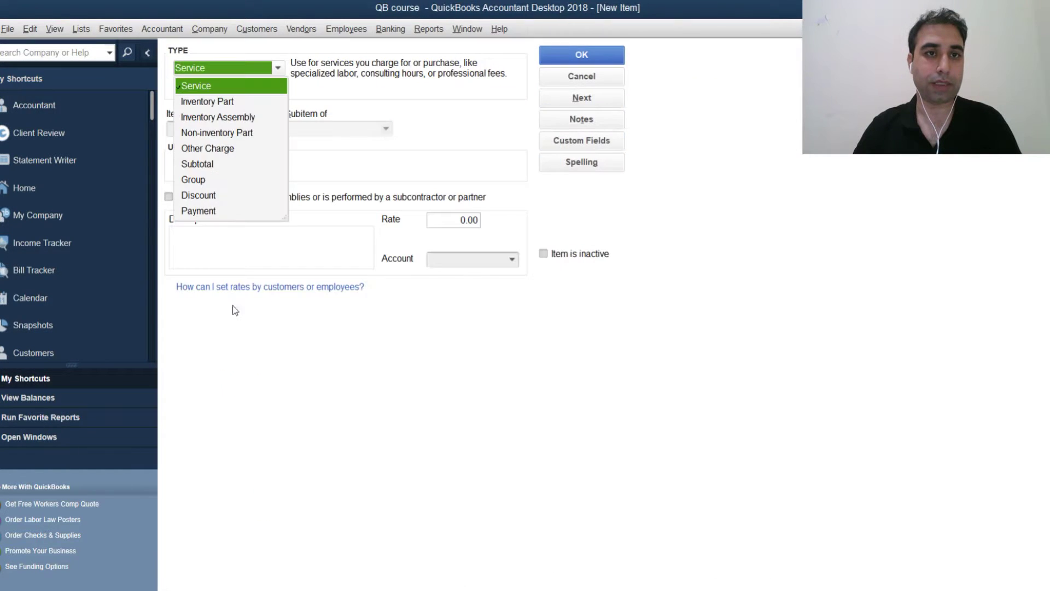
left_click(228, 95)
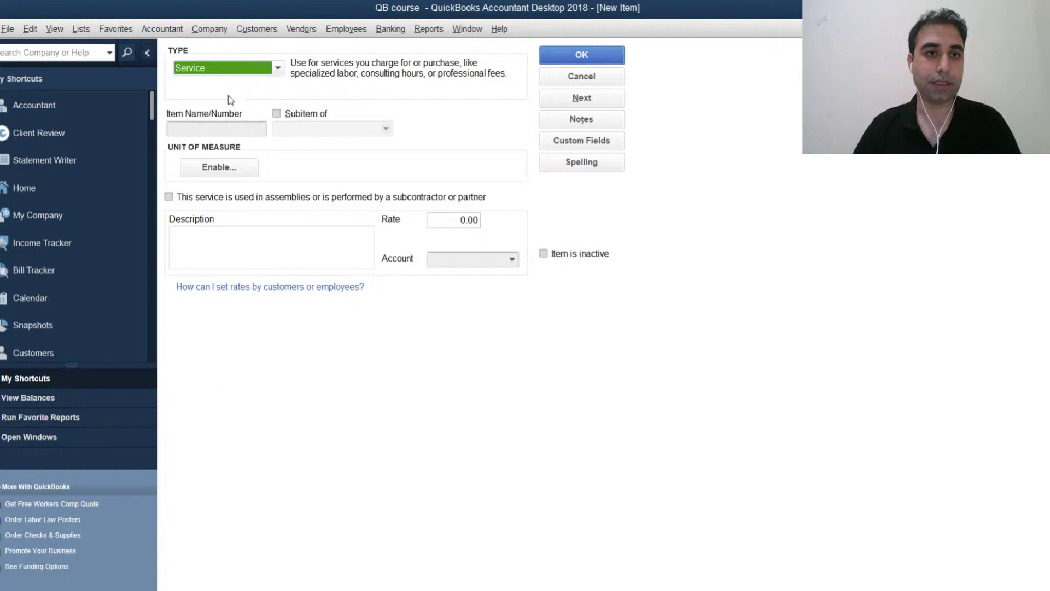
right_click(208, 124)
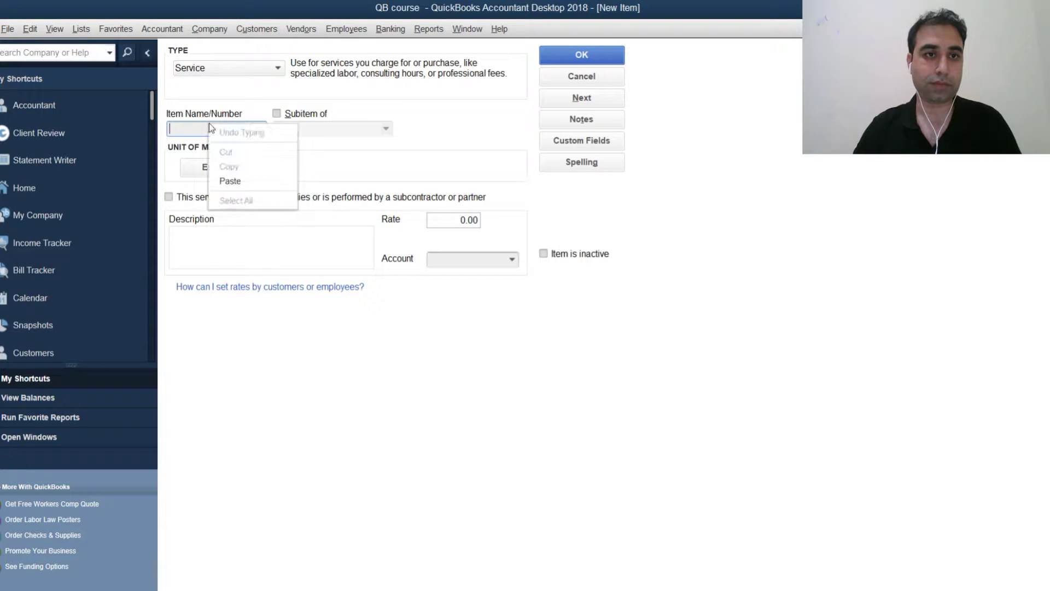
left_click(244, 182)
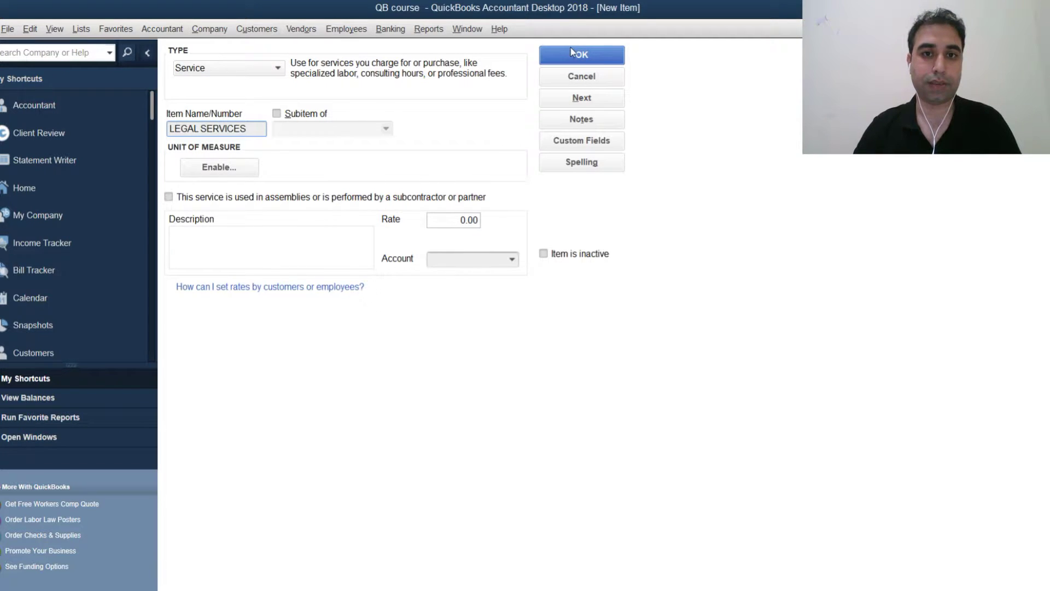
left_click(510, 260)
left_click(488, 281)
left_click(581, 55)
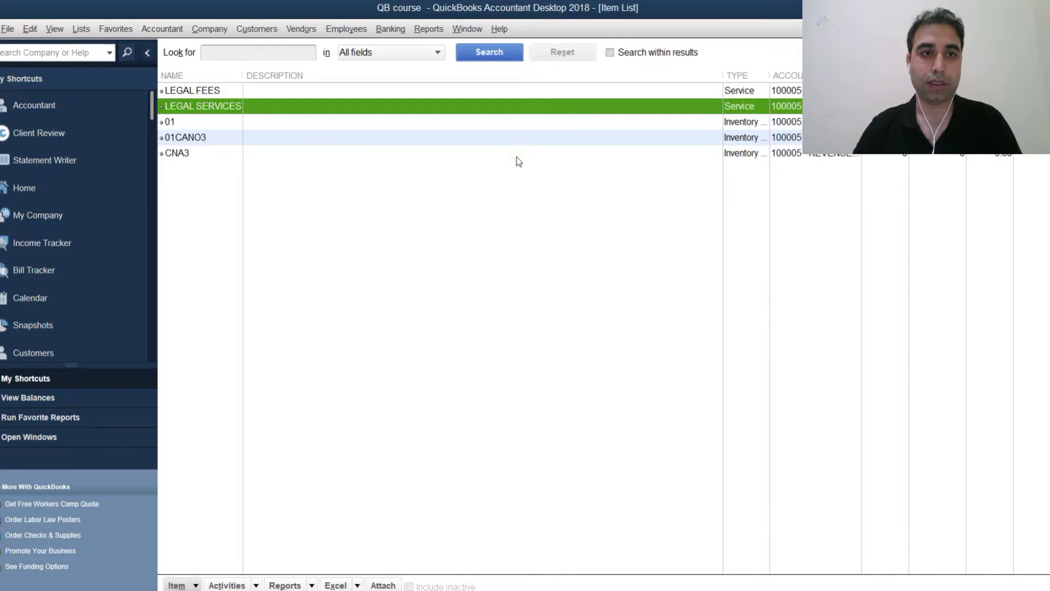
Step: Cancel the pending Excel copy and close the open QuickBooks list windows
key("alt+Tab")
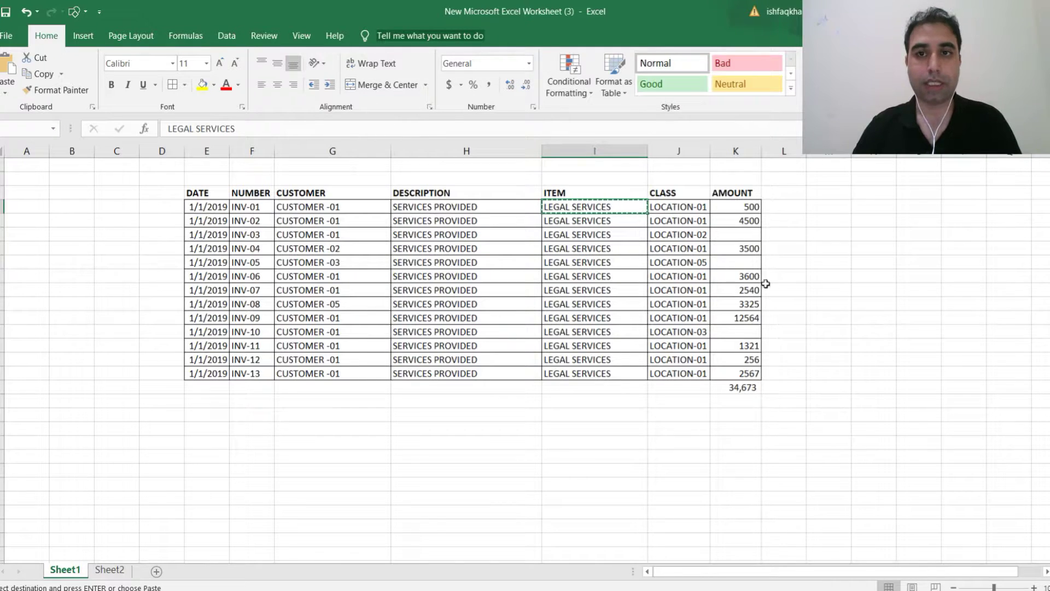
key("Escape")
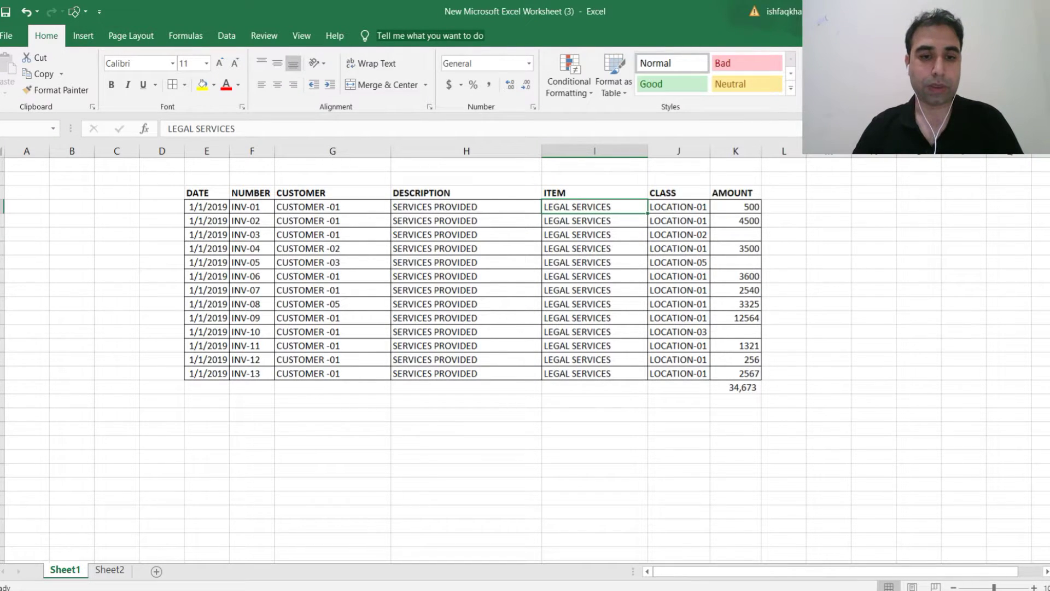
key("alt+Tab")
key("Escape")
key("Escape")
key("Escape")
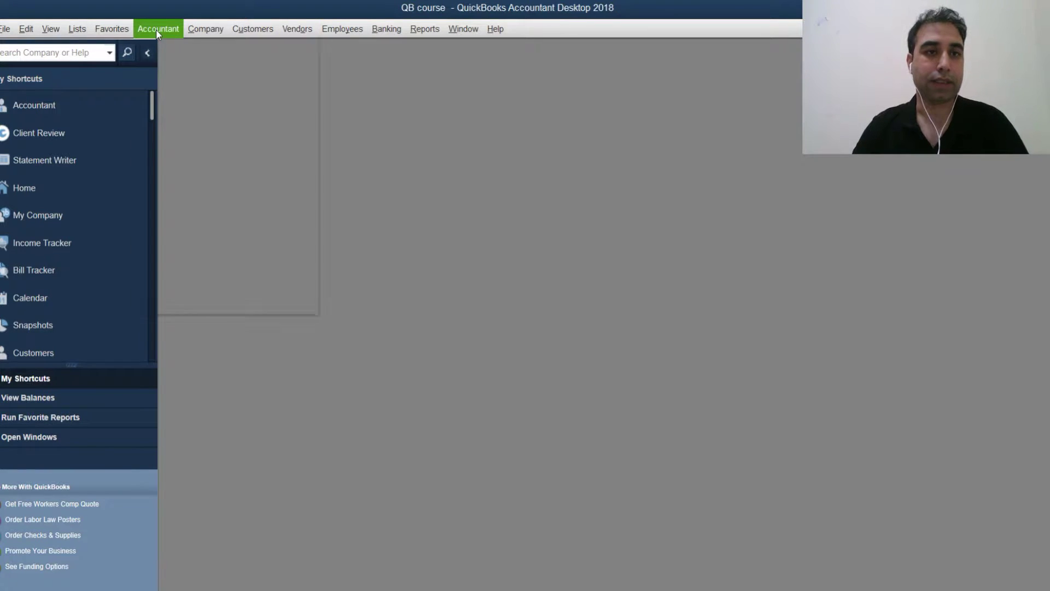
Step: Reopen Batch Enter Transactions from the Accountant menu, maximized and set to Invoices & Credit Memos
left_click(156, 30)
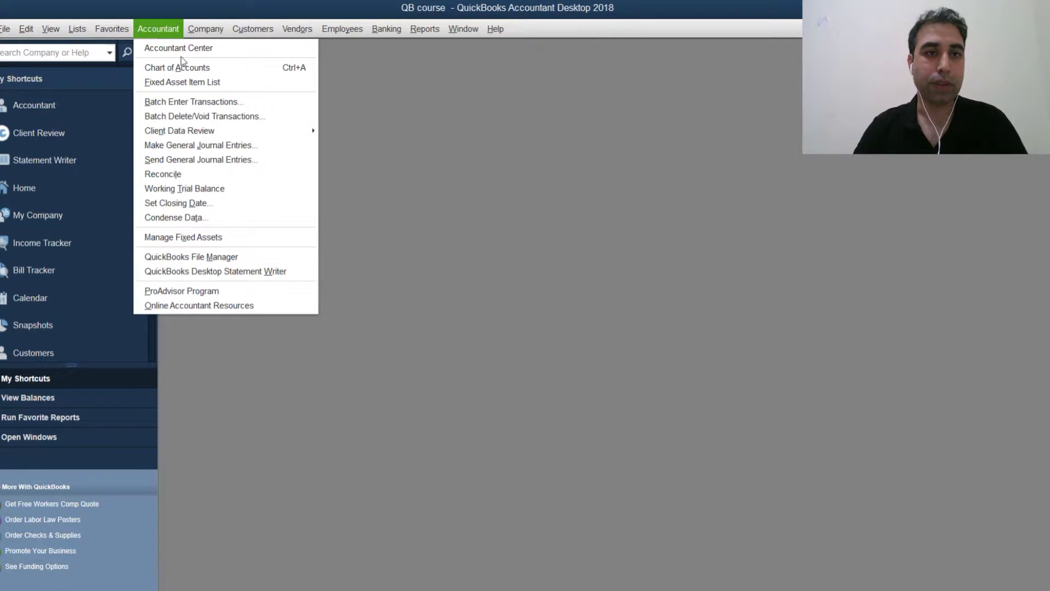
left_click(216, 103)
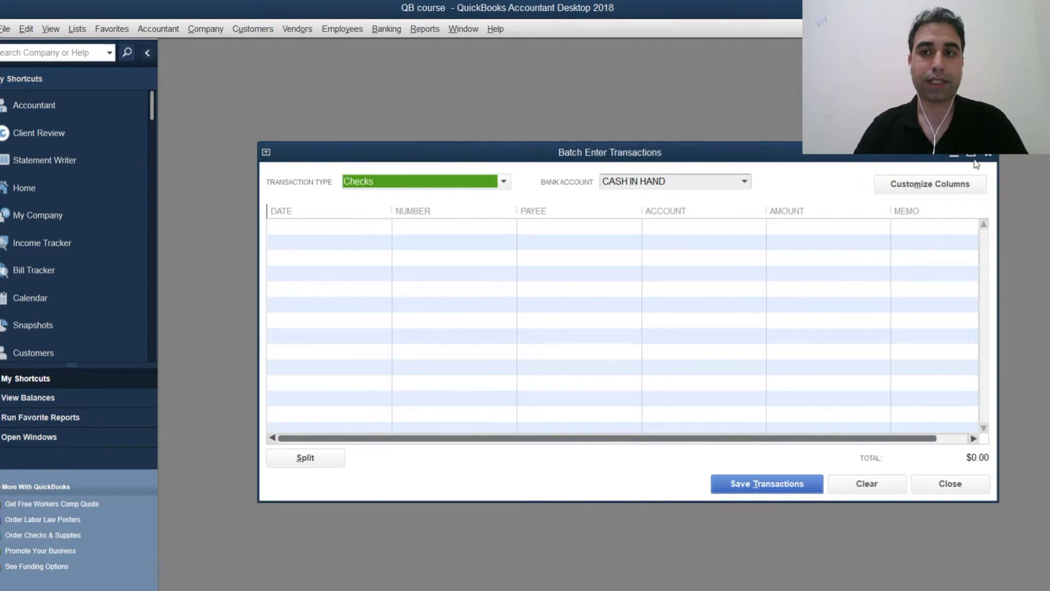
left_click(977, 155)
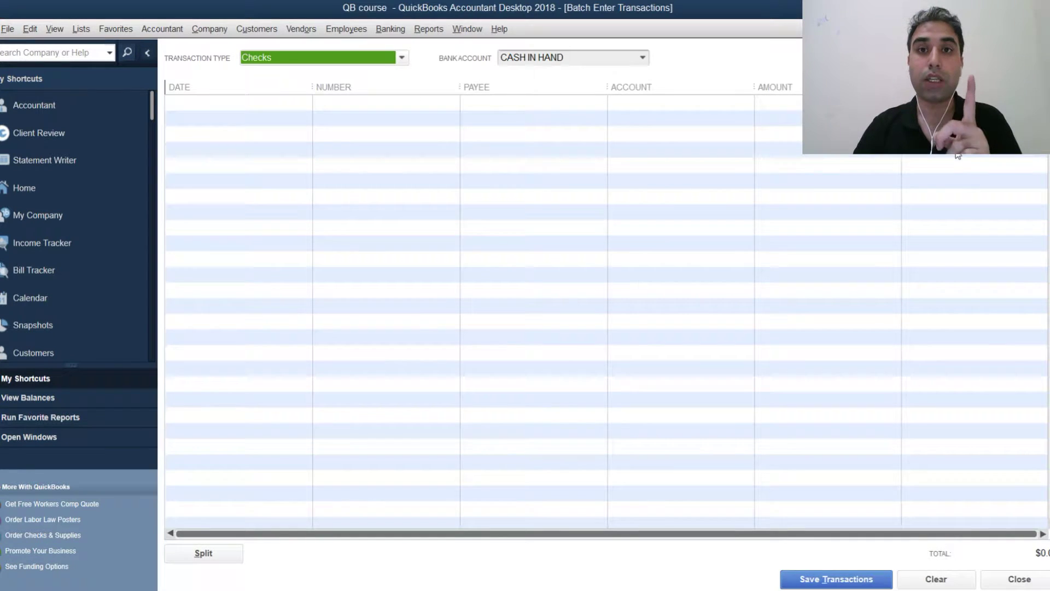
left_click(363, 60)
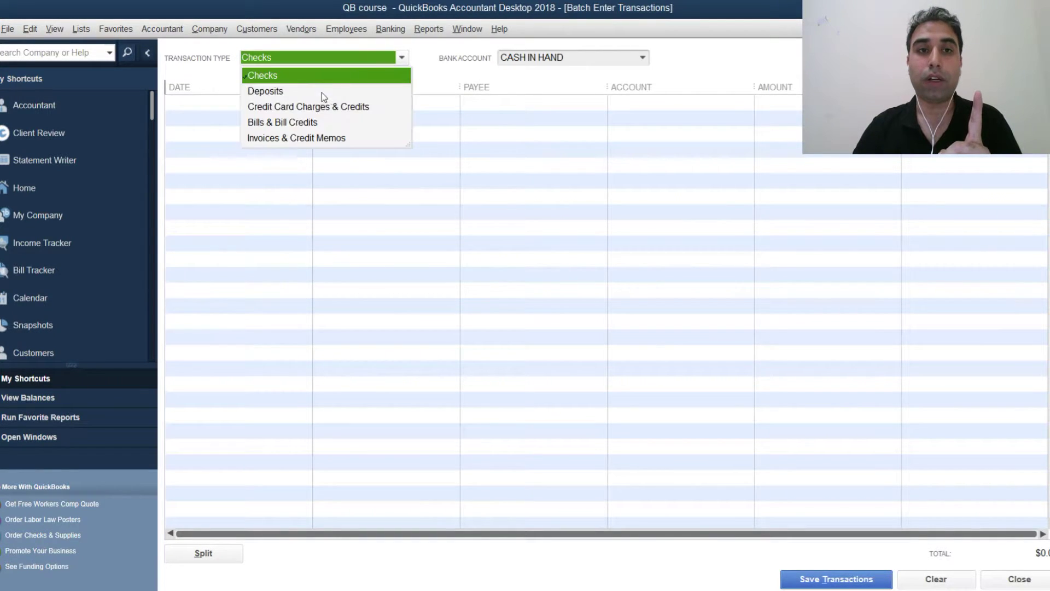
left_click(316, 138)
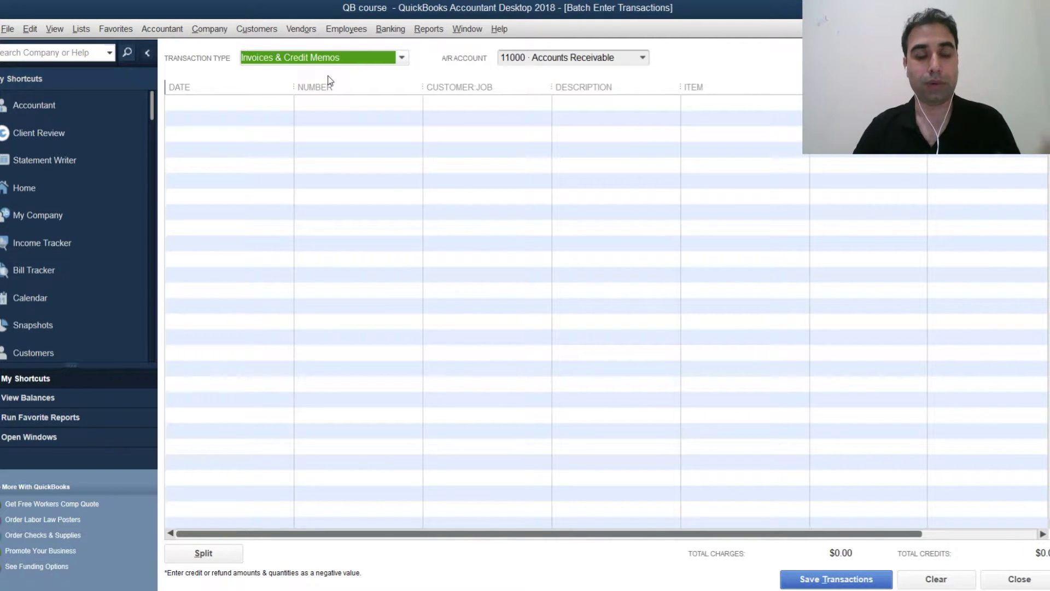
Step: Copy the first invoice date from Excel and paste it into the first batch row
key("alt+Tab")
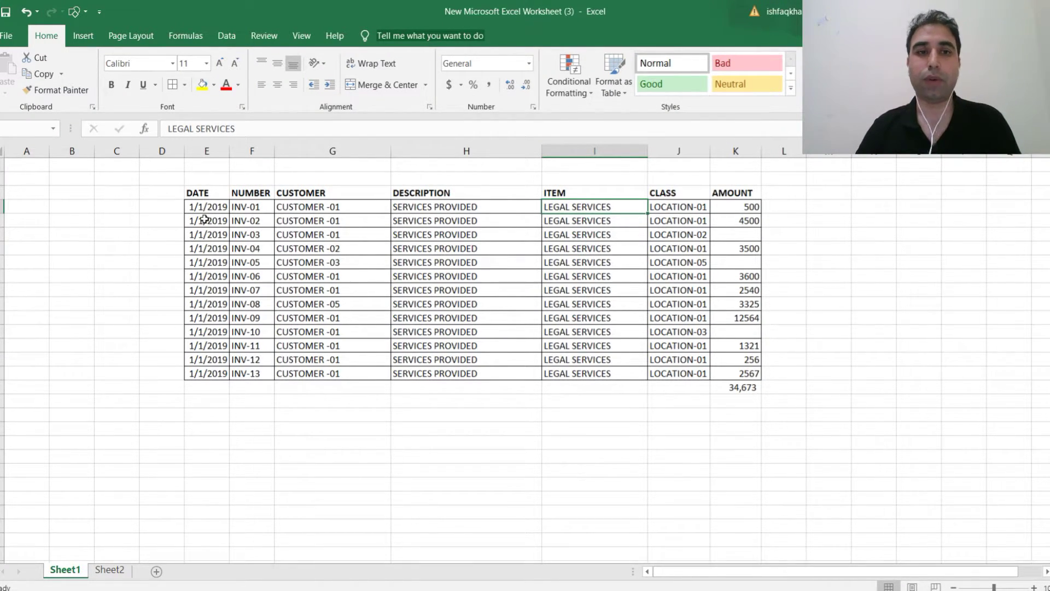
mouse_move(200, 211)
left_mouse_down()
mouse_move(476, 249)
mouse_move(766, 375)
mouse_move(742, 394)
left_mouse_up()
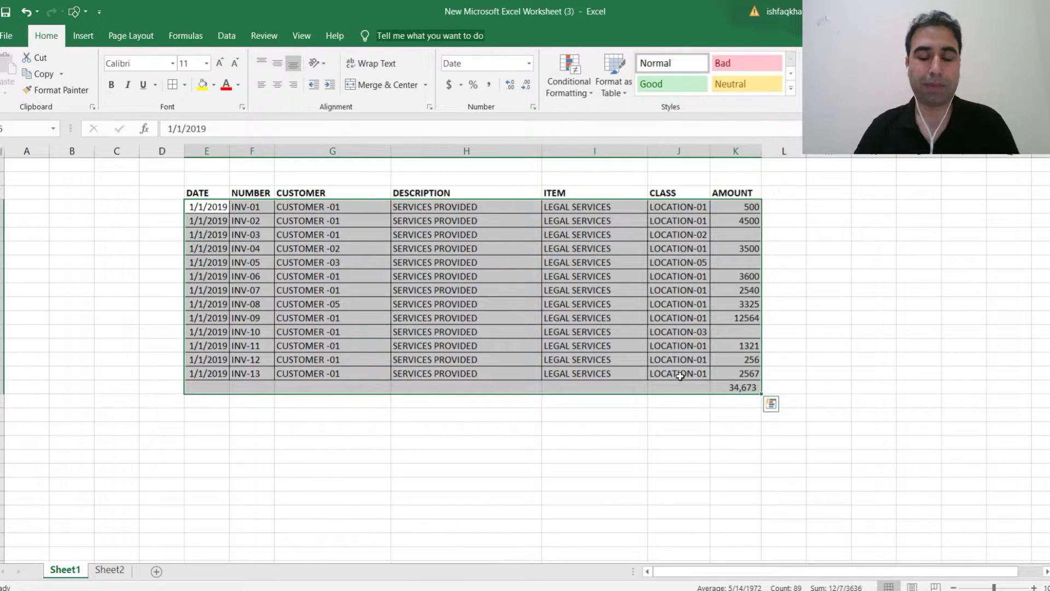
left_click(602, 424)
mouse_move(199, 207)
left_mouse_down()
mouse_move(208, 375)
mouse_move(235, 236)
mouse_move(208, 204)
left_mouse_up()
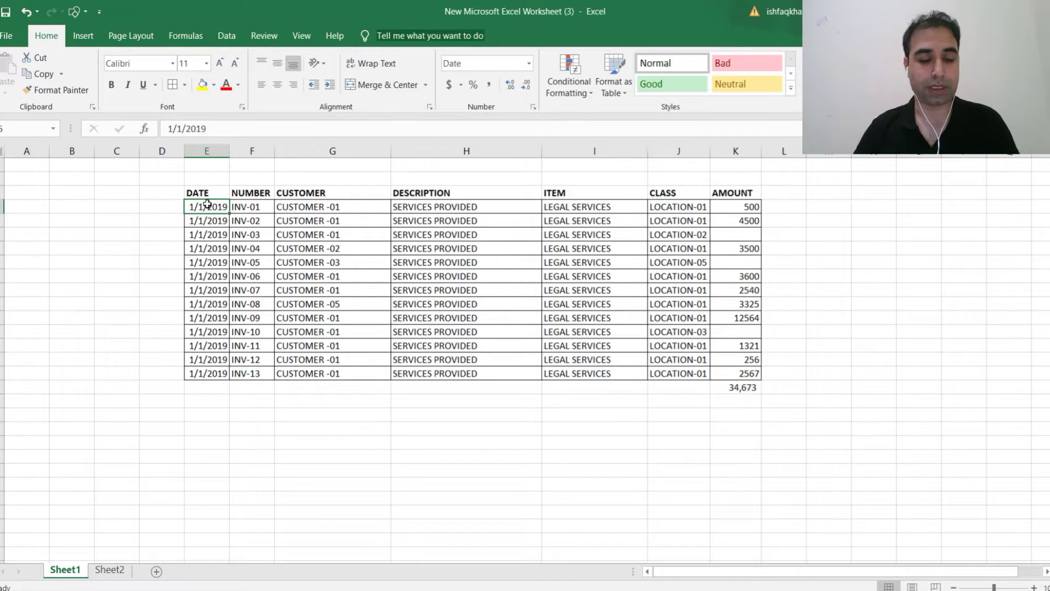
key("ctrl+c")
key("Right")
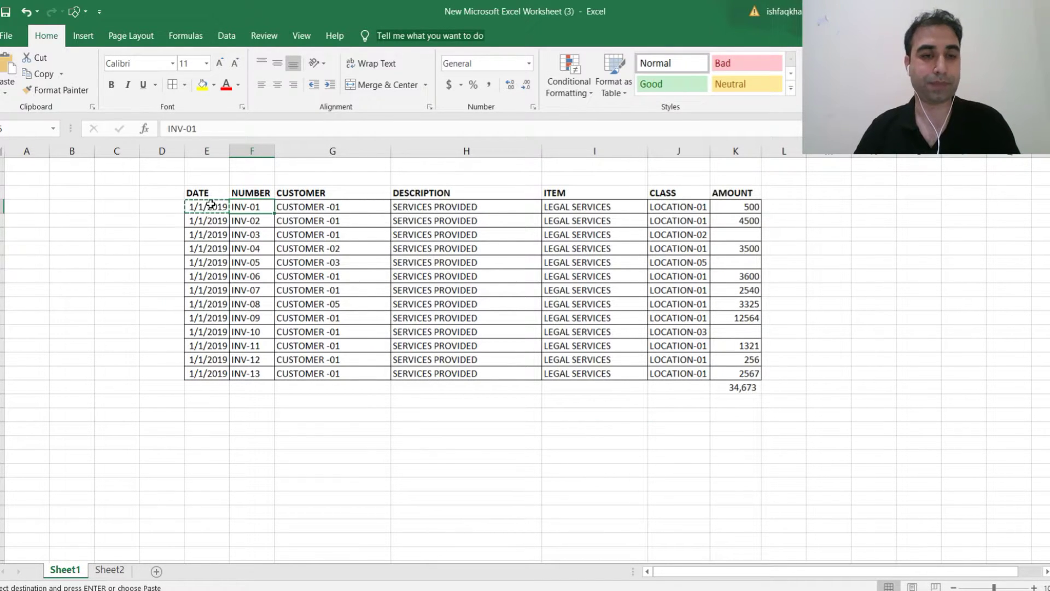
key("Right")
left_click(207, 207)
key("Escape")
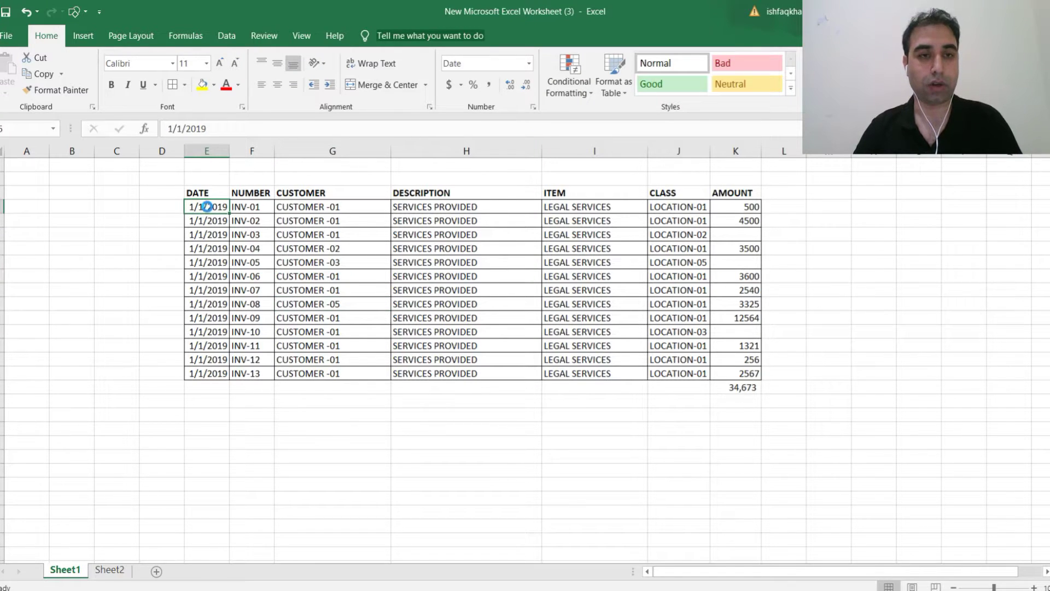
key("alt+Tab")
left_click(224, 101)
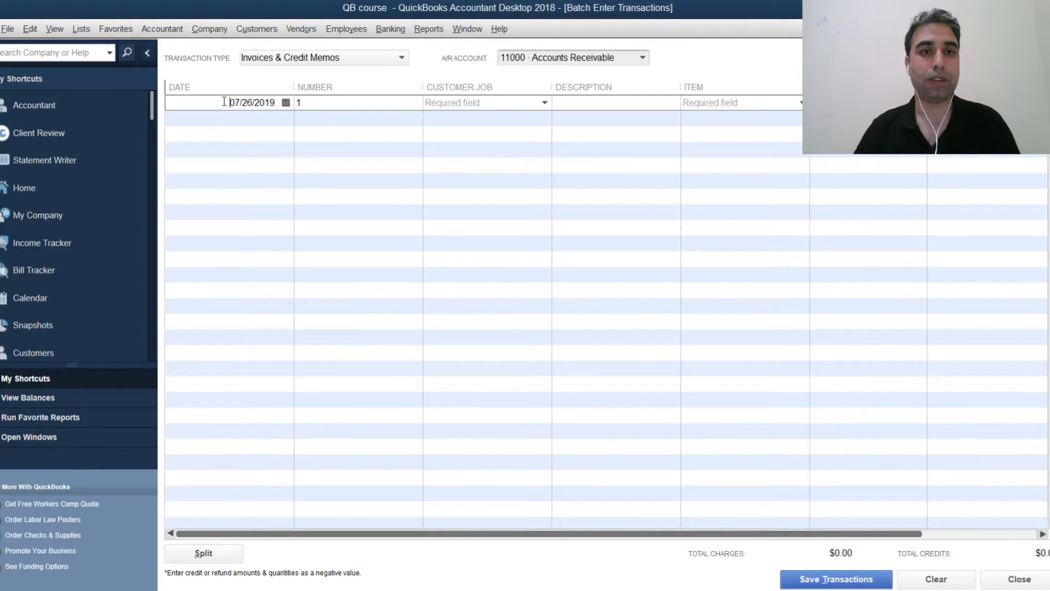
right_click(224, 101)
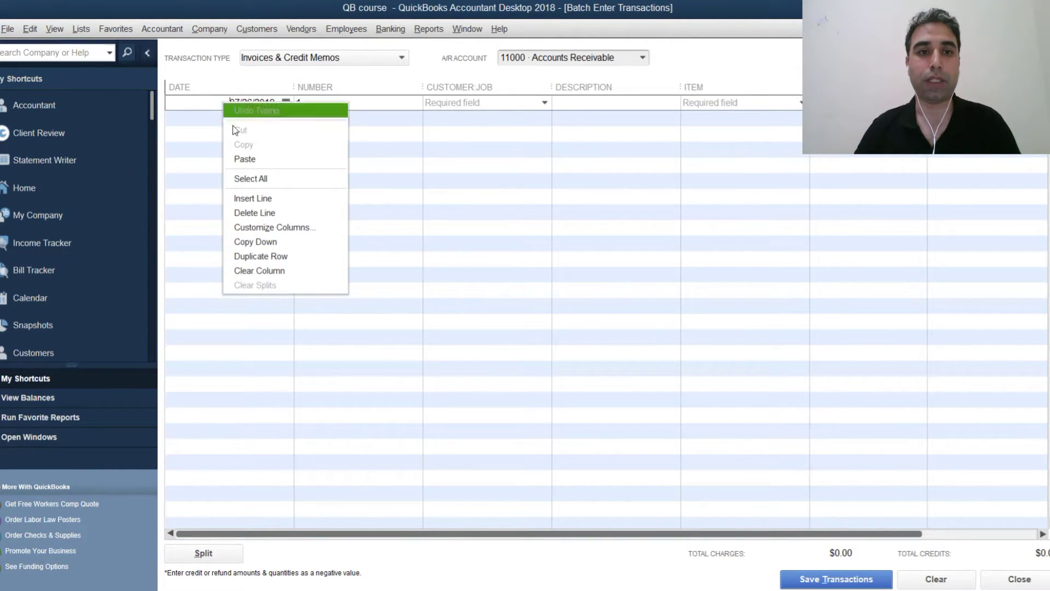
left_click(263, 246)
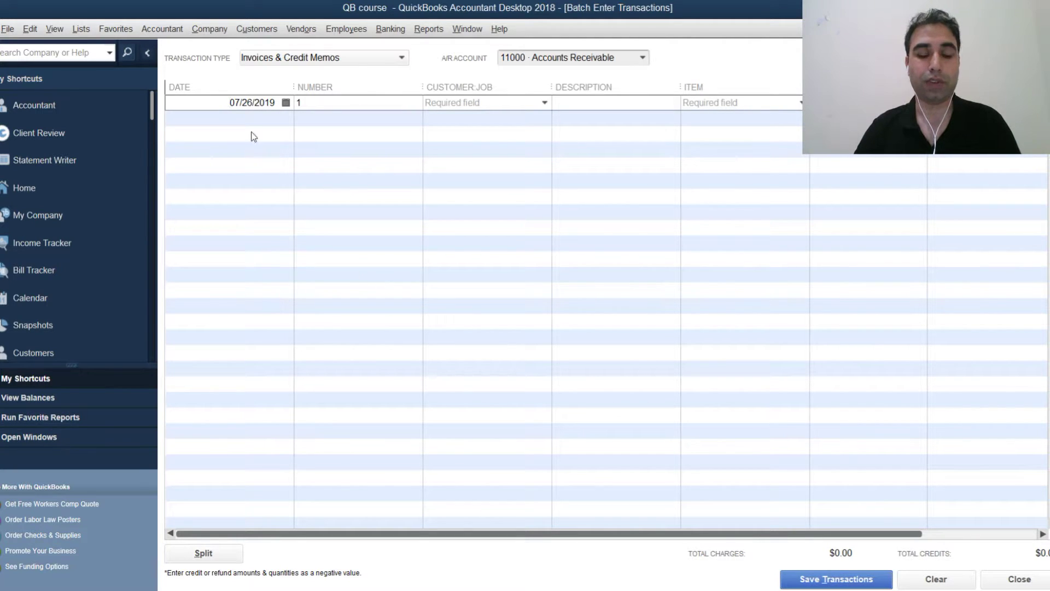
Step: Paste all thirteen invoice dates into the batch Date column
key("alt+Tab")
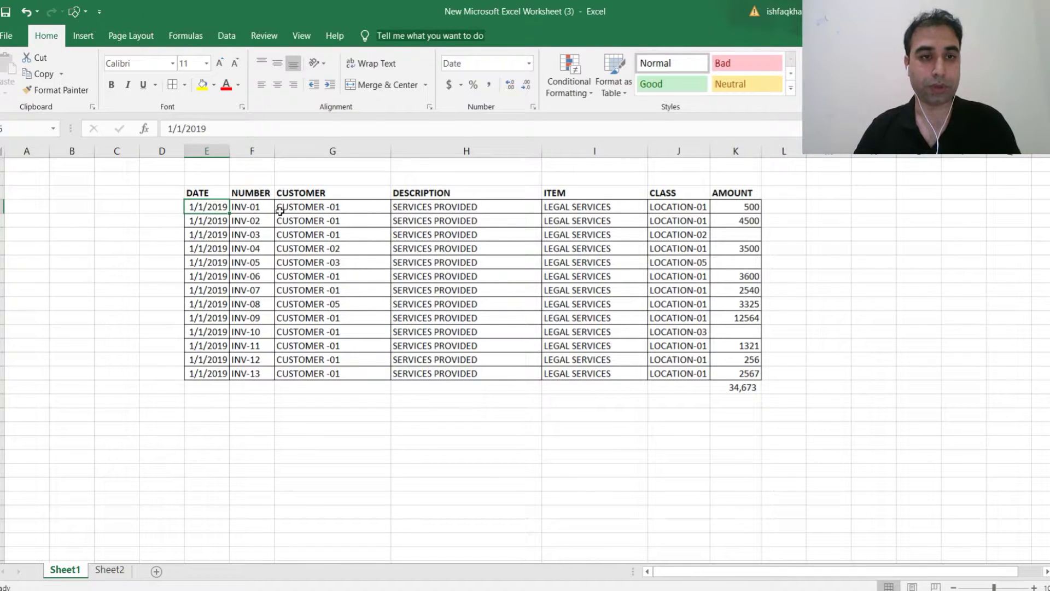
left_click_drag(206, 208, 205, 361)
key("ctrl+c")
key("alt+Tab")
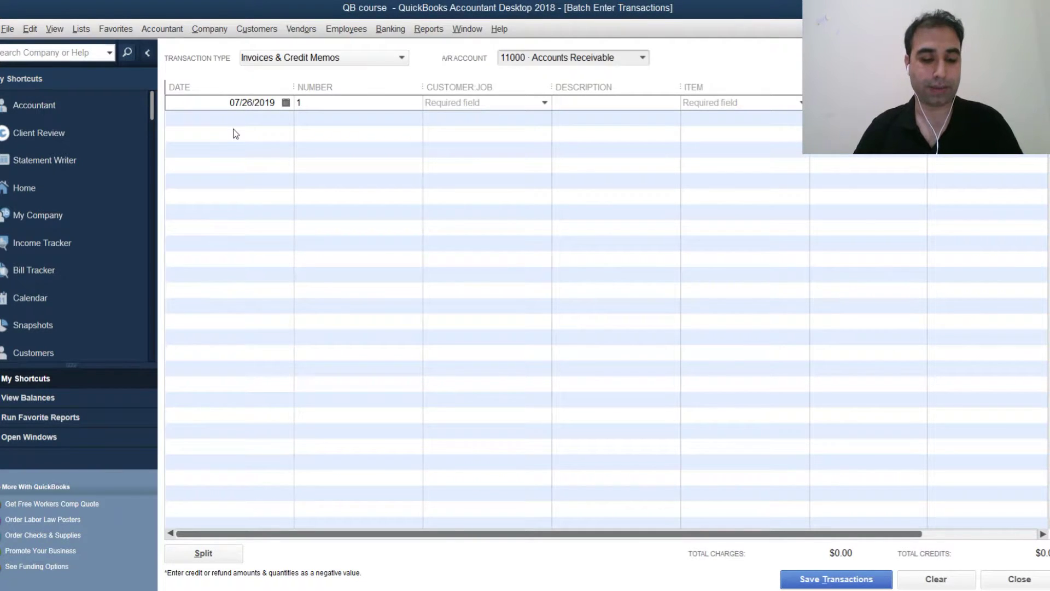
key("ctrl+v")
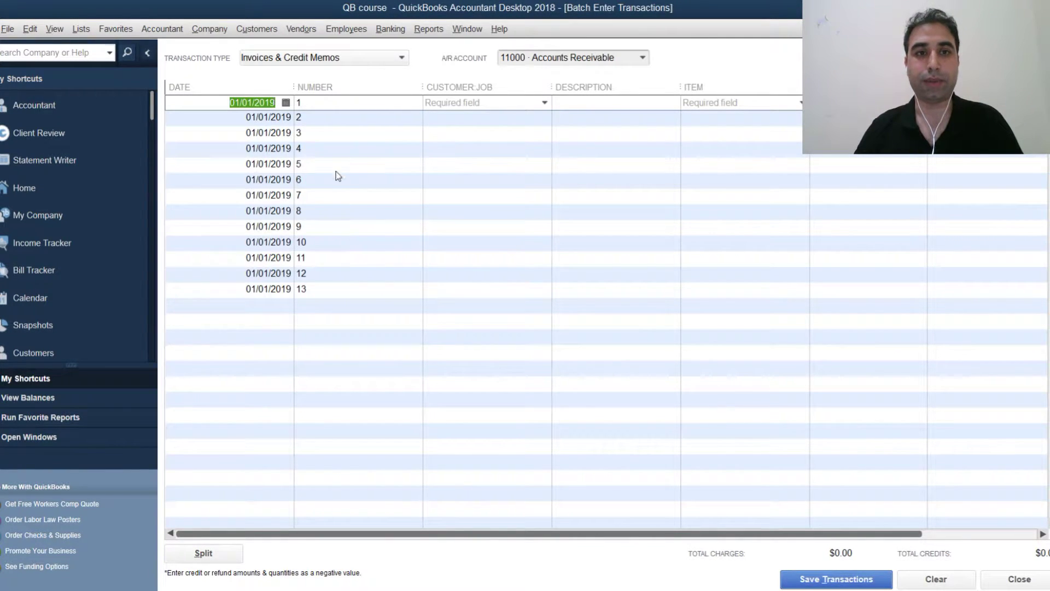
Step: Paste invoice numbers INV-01 through INV-13 into the Number column
key("alt+Tab")
left_click_drag(251, 207, 245, 361)
key("ctrl+c")
key("alt+Tab")
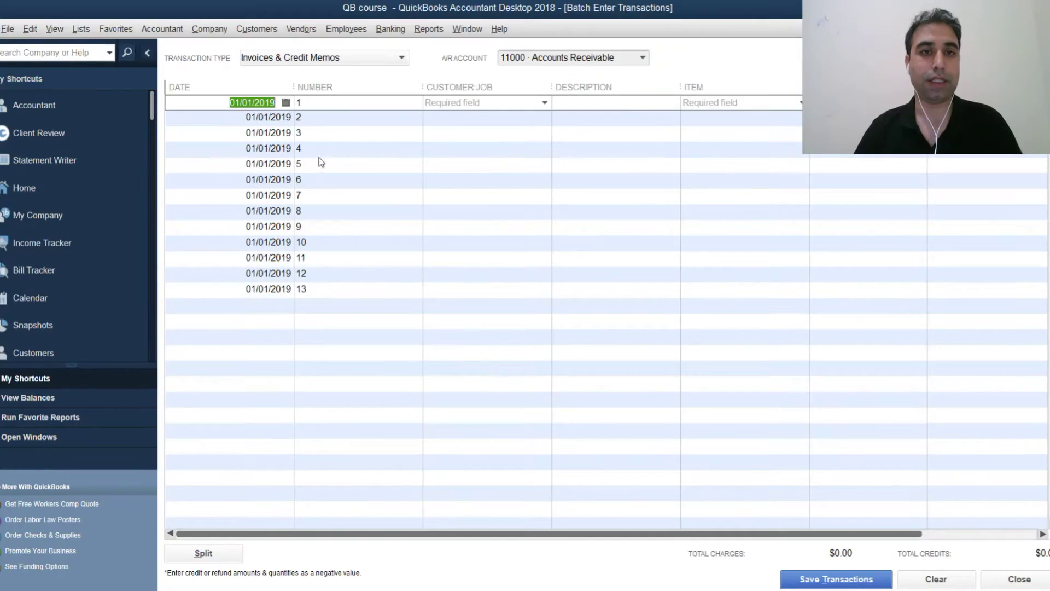
left_click(331, 105)
key("ctrl+v")
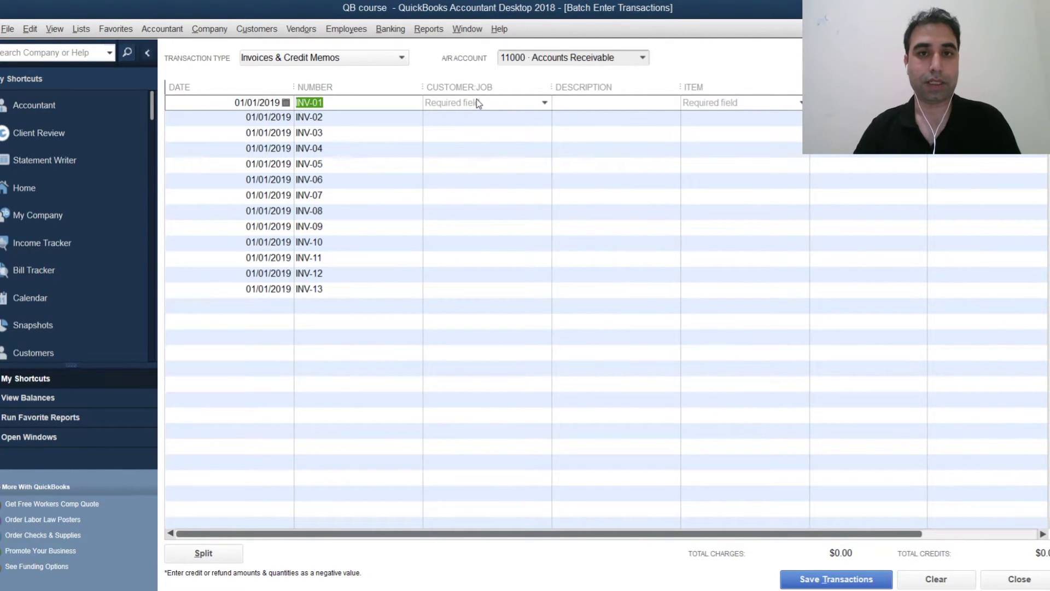
Step: Paste the thirteen customer names into the Customer:Job column for rows 1 to 13
key("alt+Tab")
left_click_drag(363, 208, 335, 372)
key("ctrl+c")
key("alt+Tab")
left_click(440, 102)
right_click(440, 101)
left_click(458, 158)
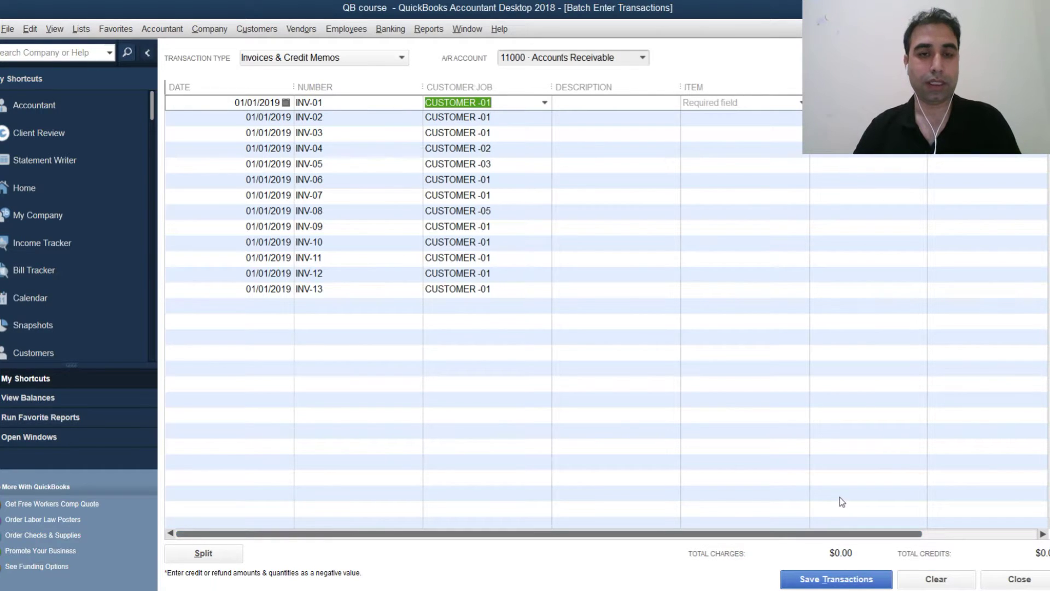
key("alt+Tab")
left_click(457, 208)
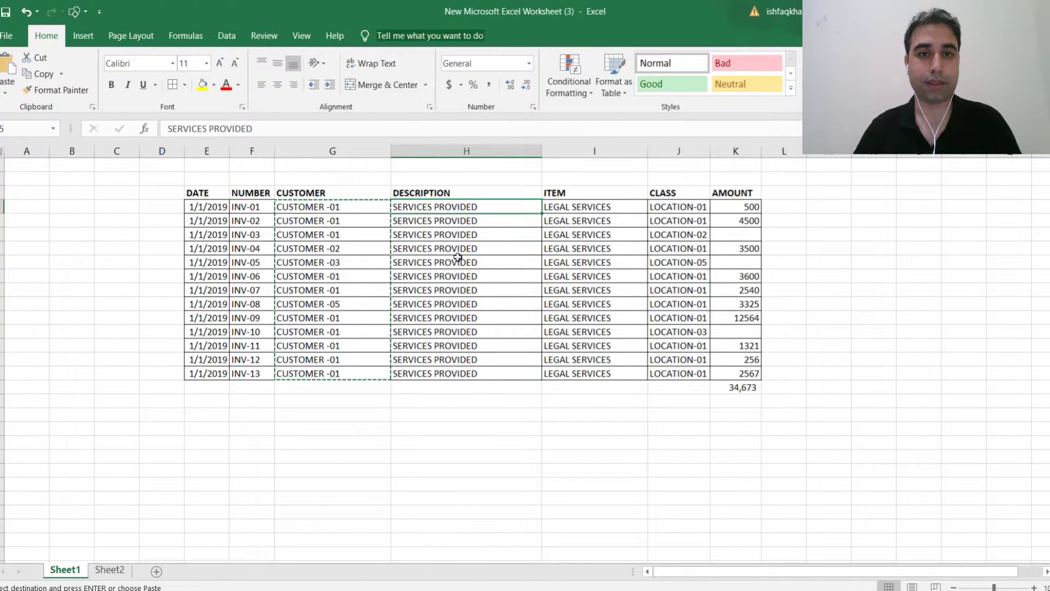
Step: Paste the Excel descriptions into row INV-01 and copy SERVICES PROVIDED down to every row
key("ctrl+shift+Down")
key("ctrl+c")
key("alt+Tab")
left_click(579, 107)
right_click(580, 107)
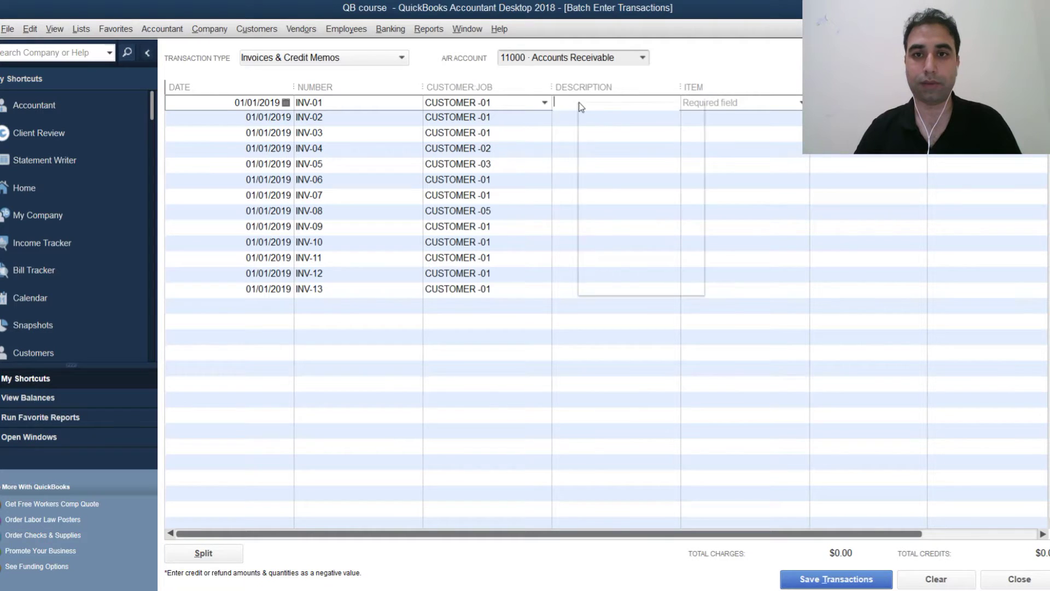
left_click(601, 141)
left_click(606, 103)
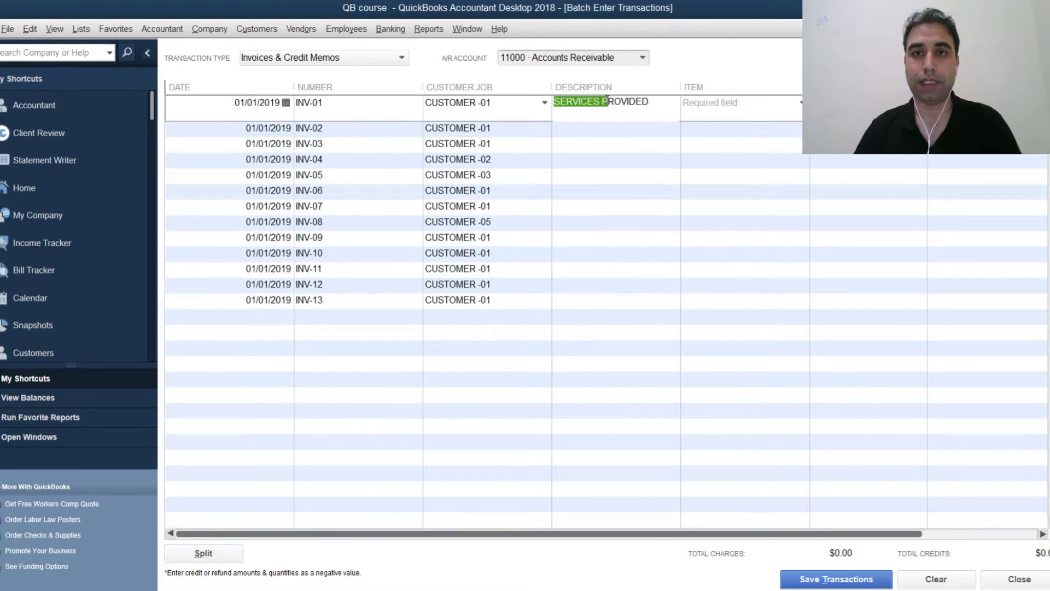
right_click(606, 103)
left_click(630, 245)
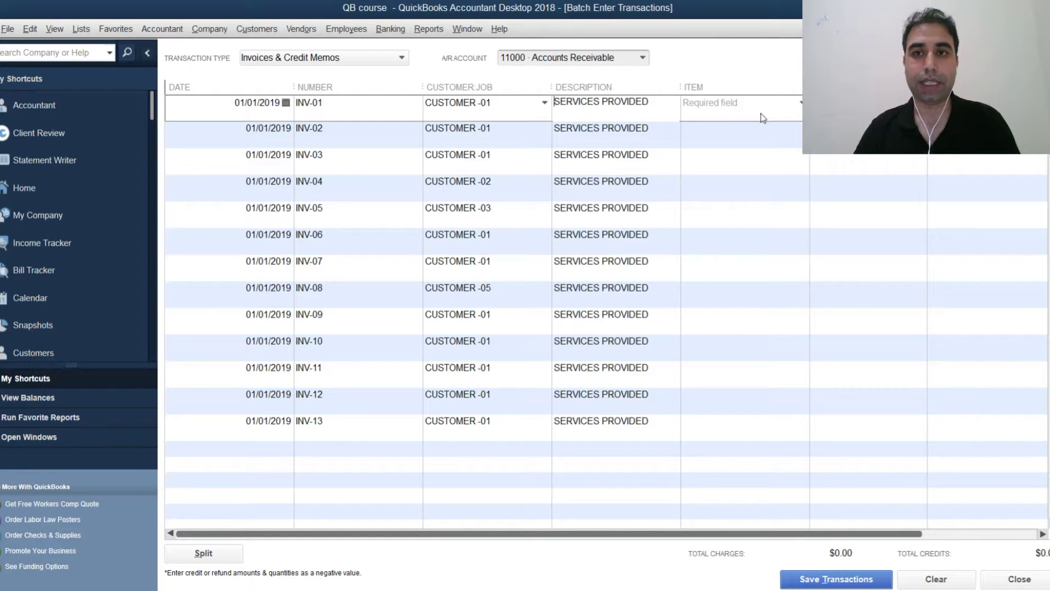
Step: Set row 1's item to LEGAL FEES and copy it down to all rows
left_click(788, 110)
left_click(688, 155)
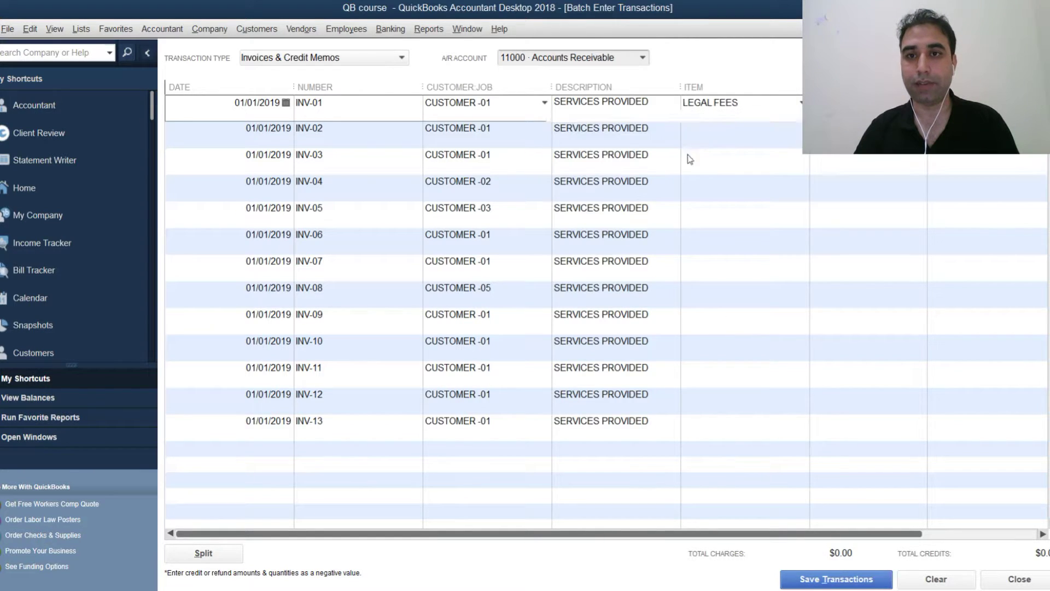
right_click(734, 105)
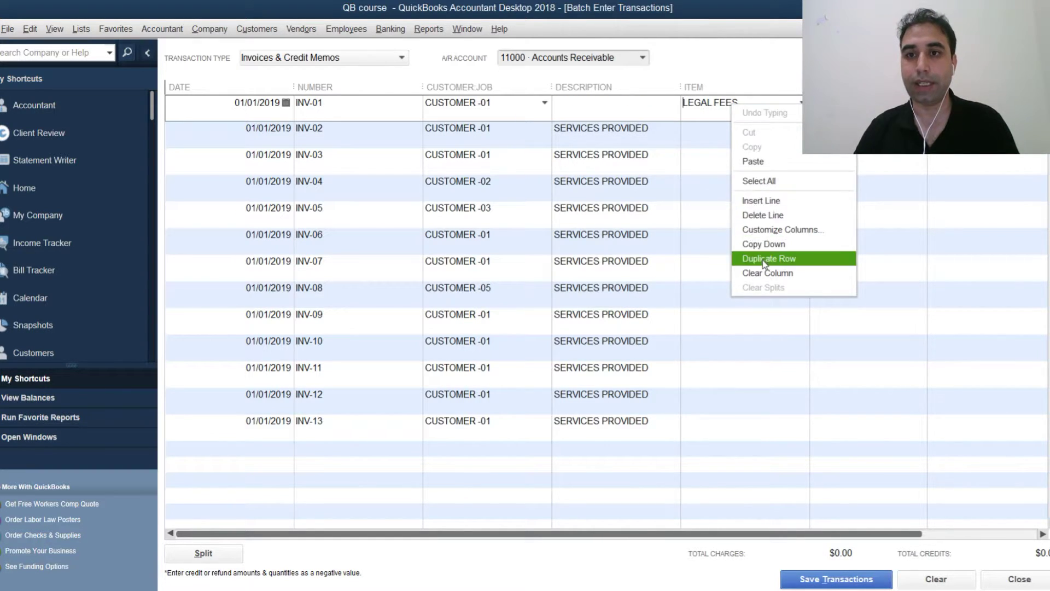
left_click(765, 246)
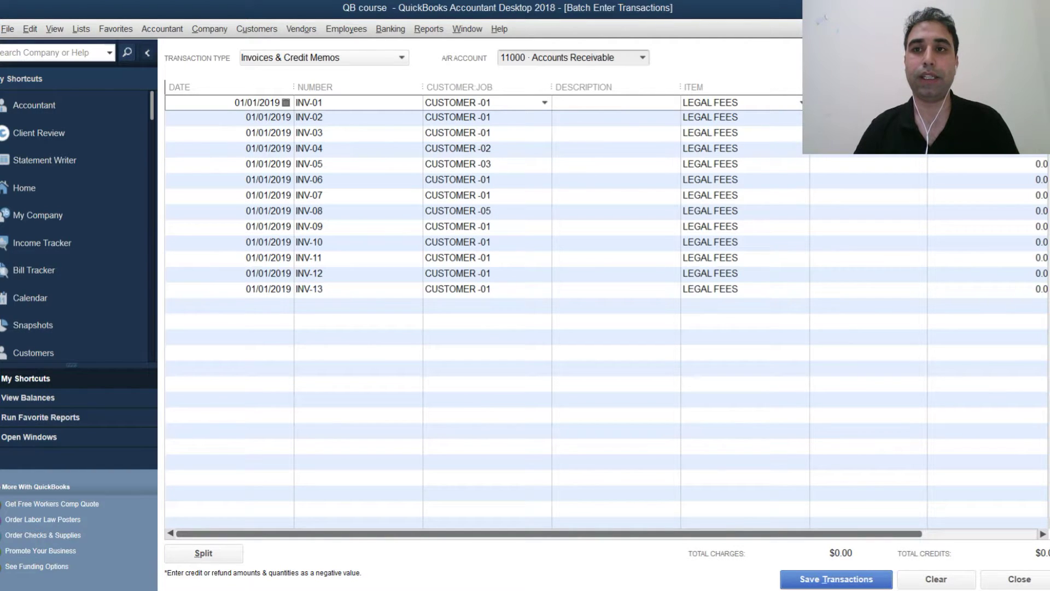
Step: Paste the 13 invoices' class locations from Excel into the QuickBooks Class column
key("alt+Tab")
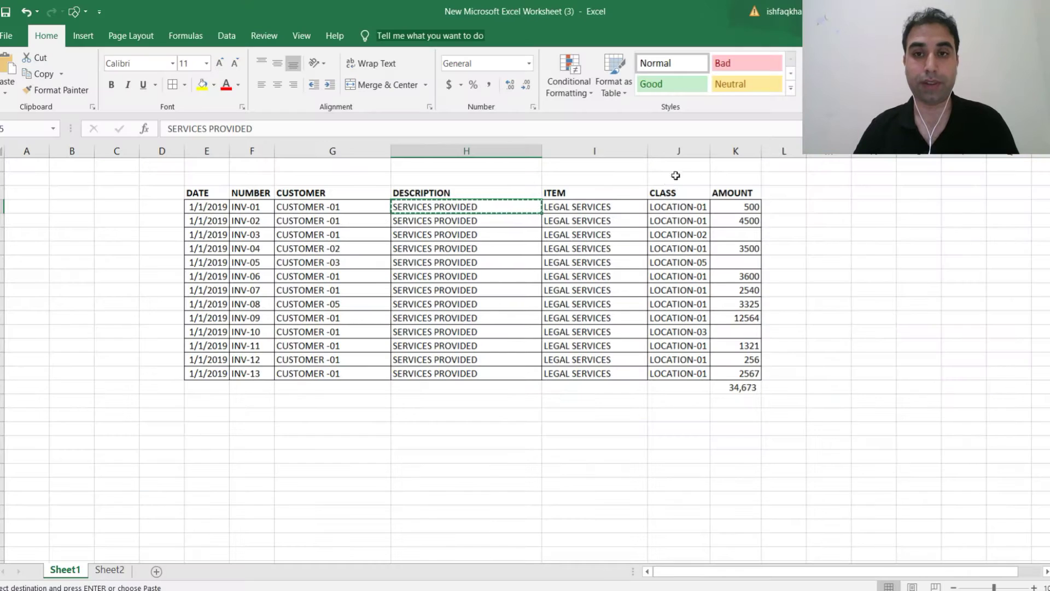
left_click(678, 209)
left_click_drag(687, 213, 676, 365)
key("ctrl+c")
key("alt+Tab")
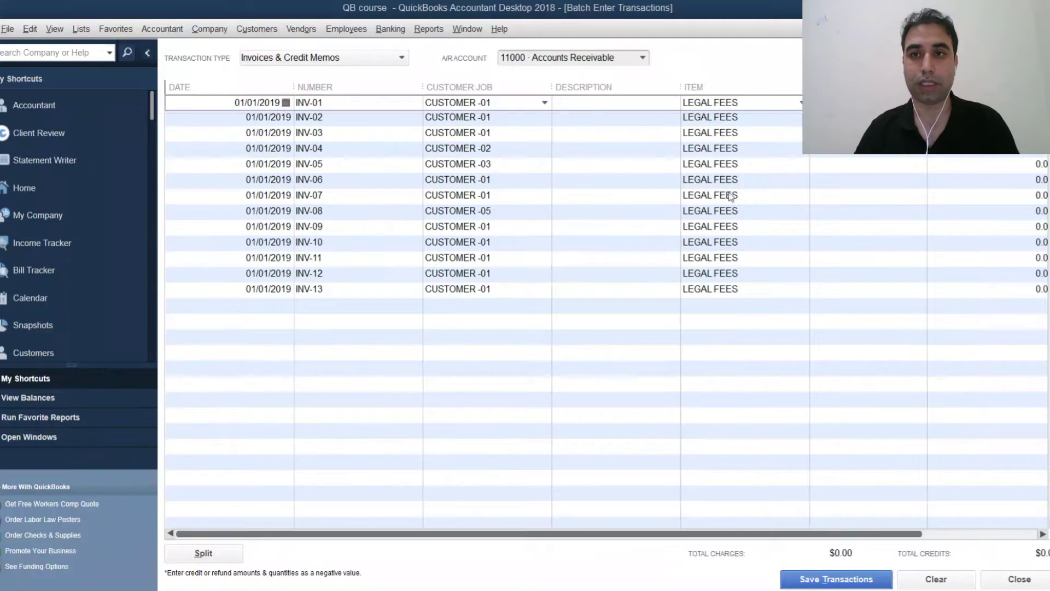
key("ctrl+v")
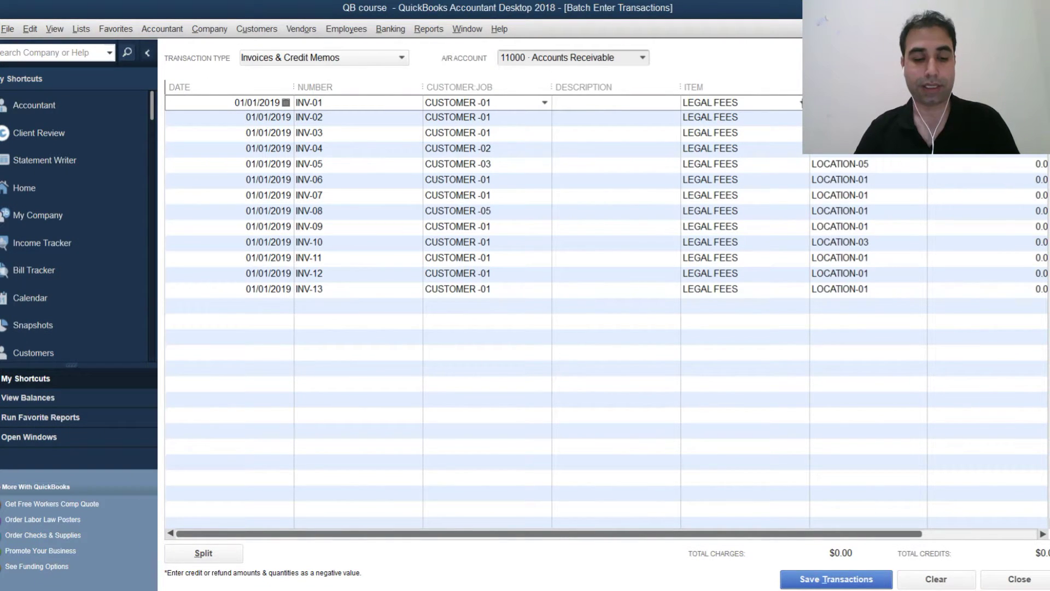
Step: Copy the invoice amounts column from the Excel sheet
key("alt+Tab")
left_click_drag(755, 209, 751, 374)
key("ctrl+c")
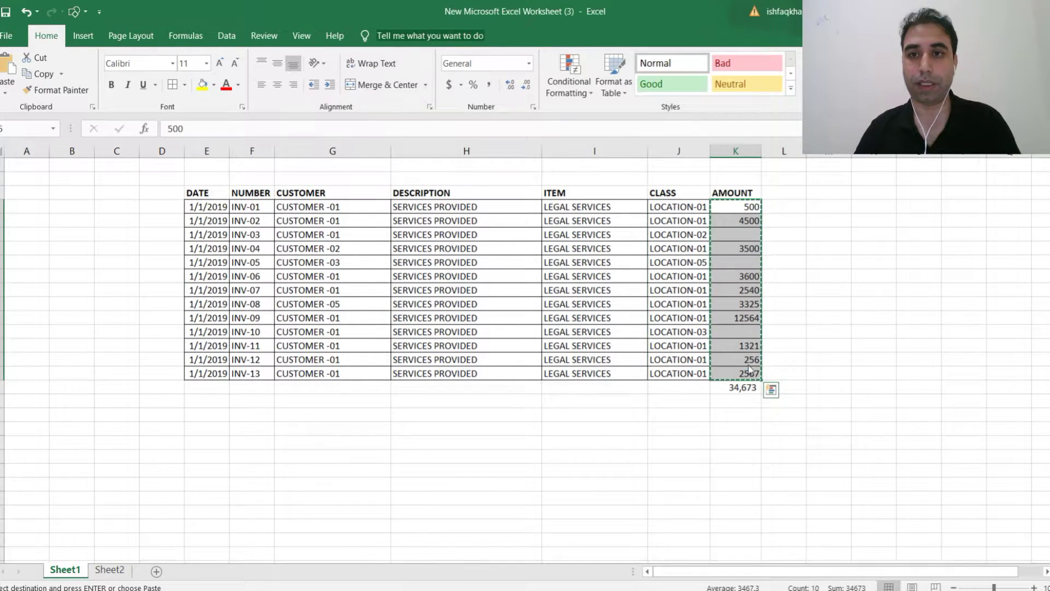
Step: Enter the missing amounts 5622 for INV-03, 2566 for INV-05 and 548 for INV-10
key("alt+Tab")
key("alt+Tab")
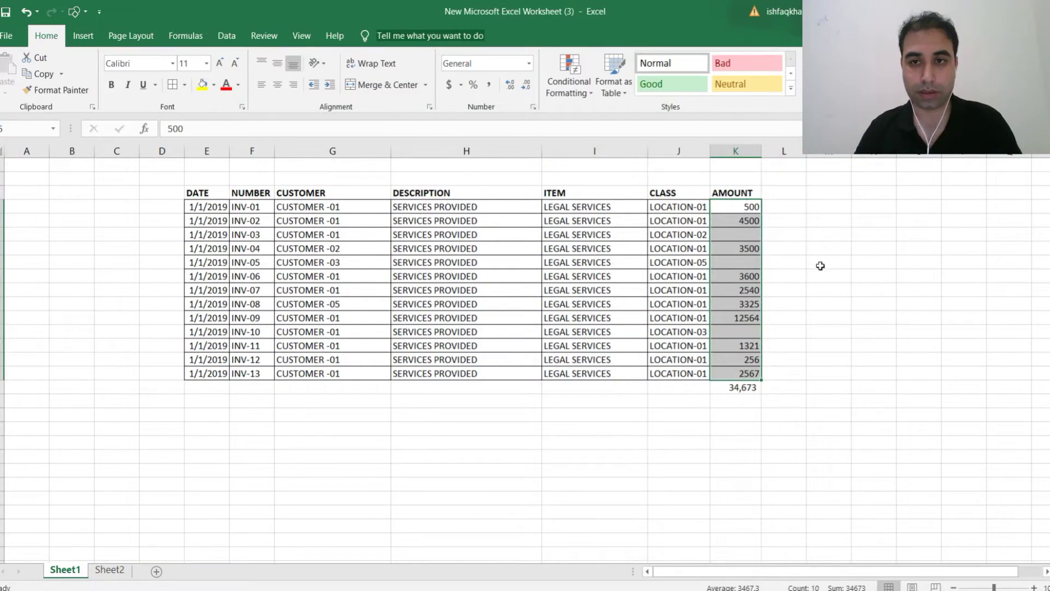
left_click(832, 290)
left_click(742, 234)
type("5")
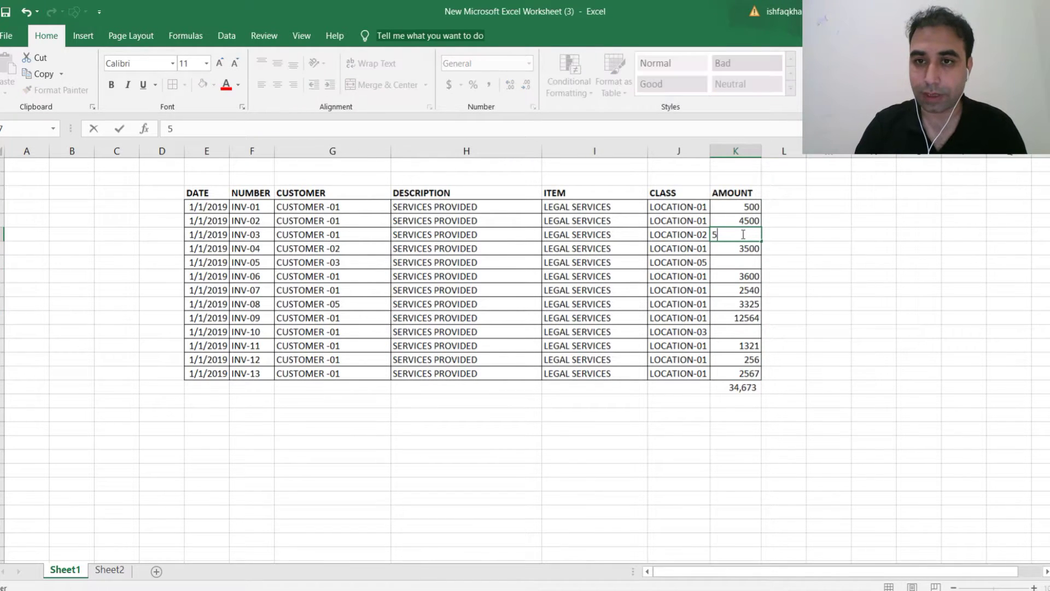
type("622")
key("Return")
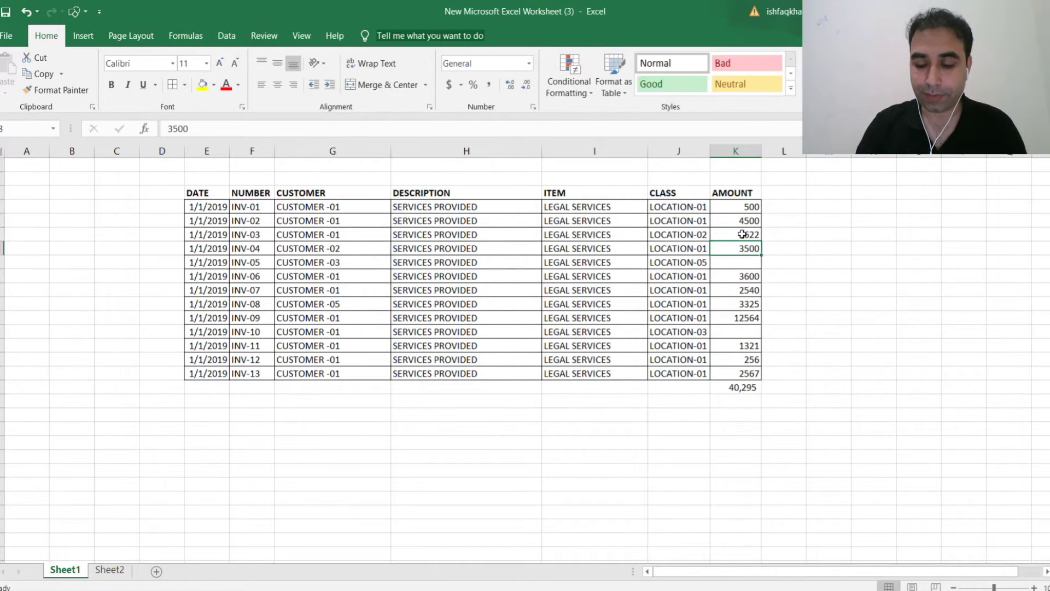
key("Down")
key("Down")
key("Up")
type("2566")
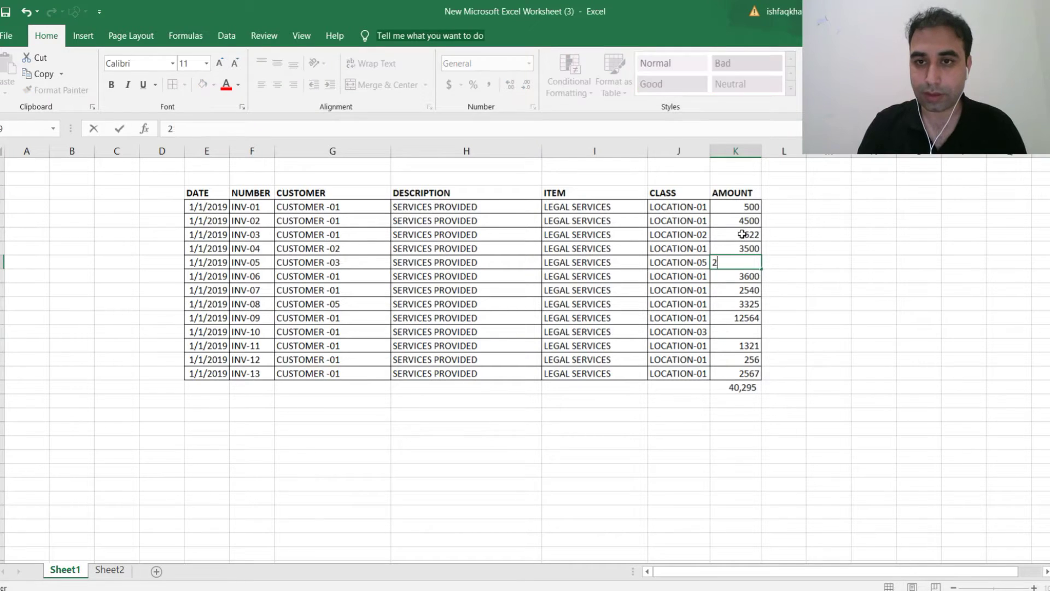
key("Return")
key("Down")
key("Down")
key("Down")
key("Down")
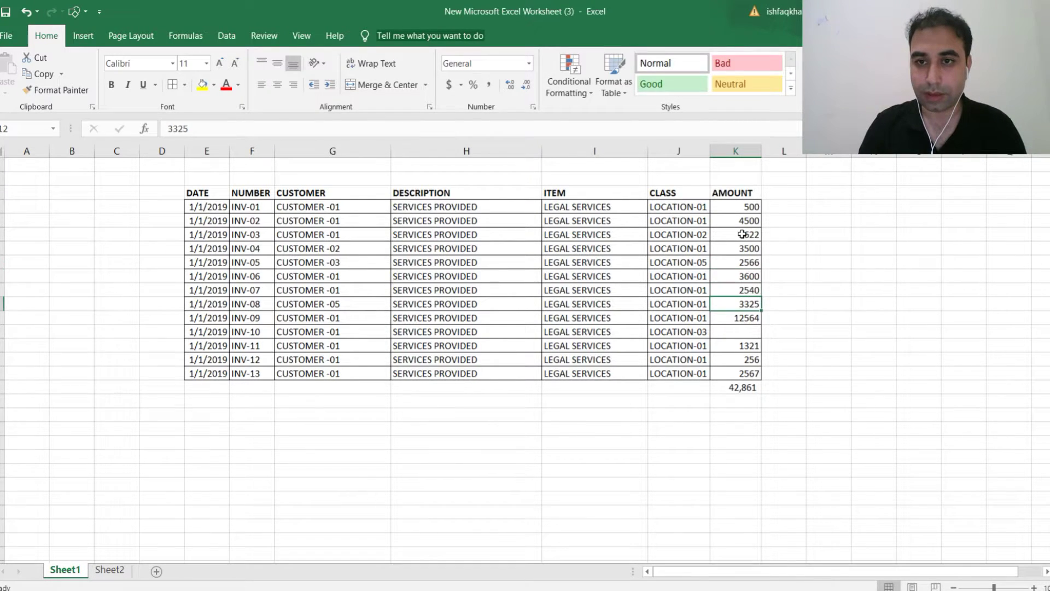
type("548")
key("Return")
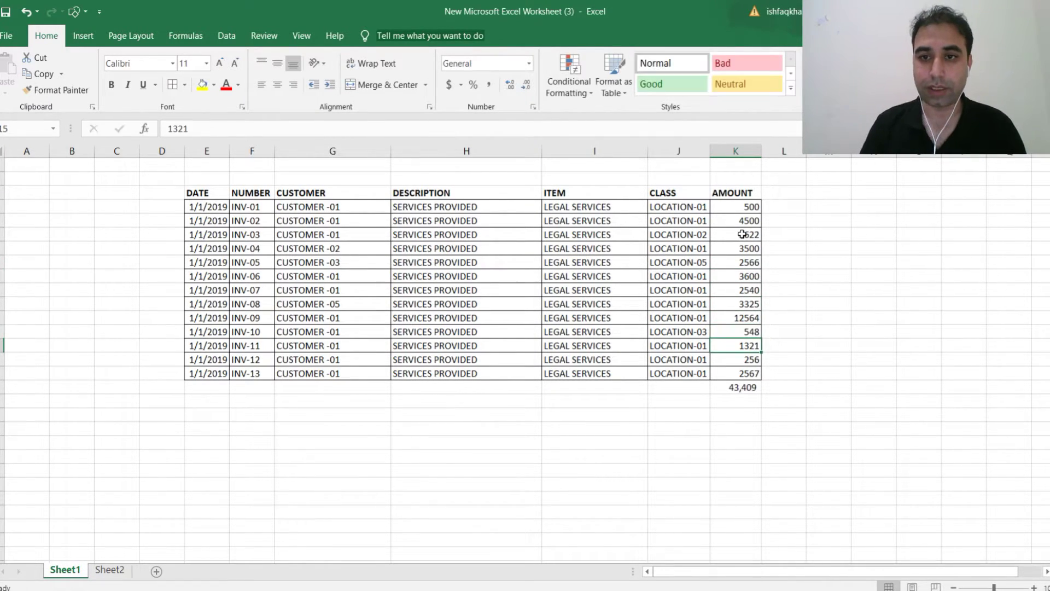
Step: Copy all 13 amounts, INV-01 through INV-13, from the AMOUNT column
left_click_drag(733, 208, 720, 373)
key("ctrl+c")
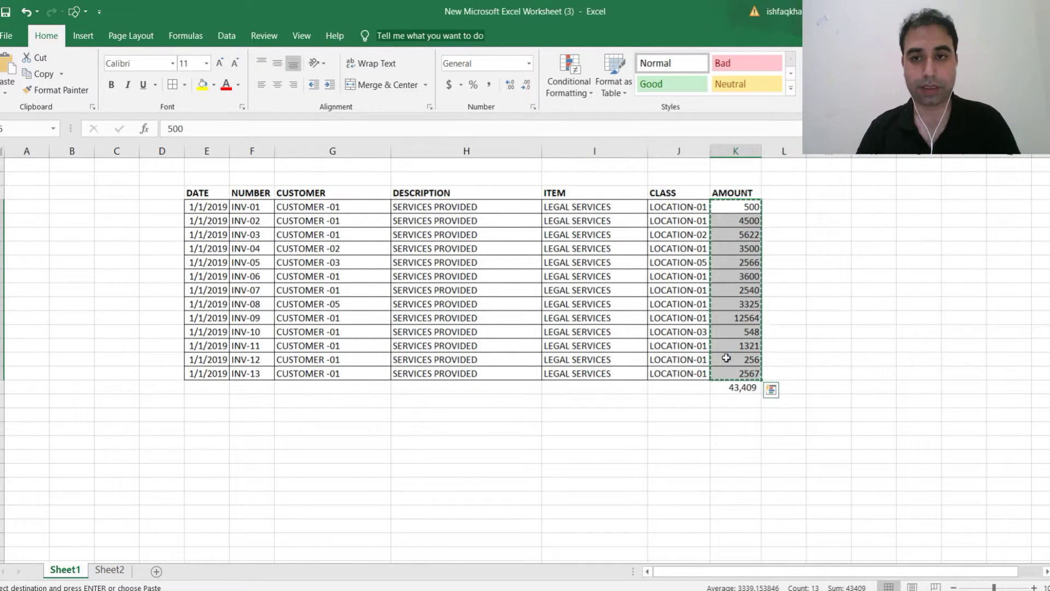
key("alt+Tab")
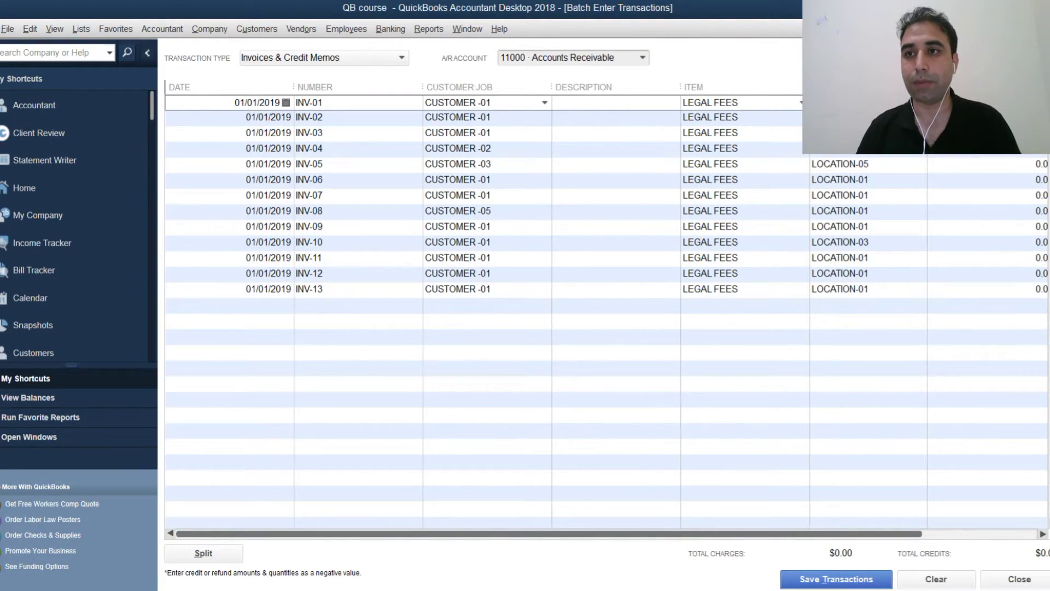
Step: Paste the amounts into the batch grid, bringing total charges to $43,409.00
right_click(839, 118)
left_click(925, 159)
left_click_drag(793, 535, 733, 531)
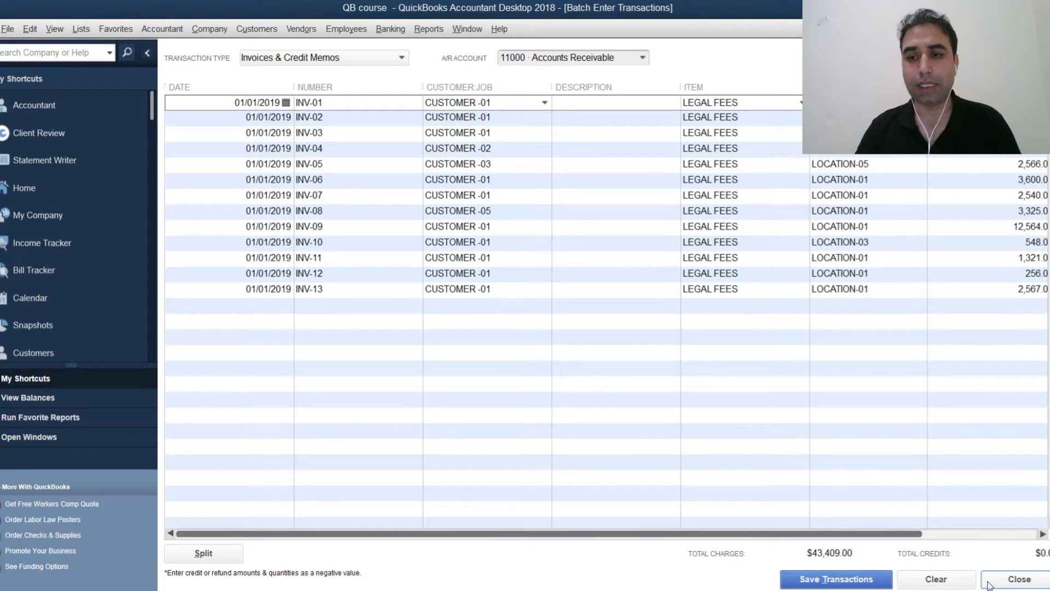
Step: Clear all batch invoice rows, confirming with Yes
left_click(936, 581)
left_click(506, 205)
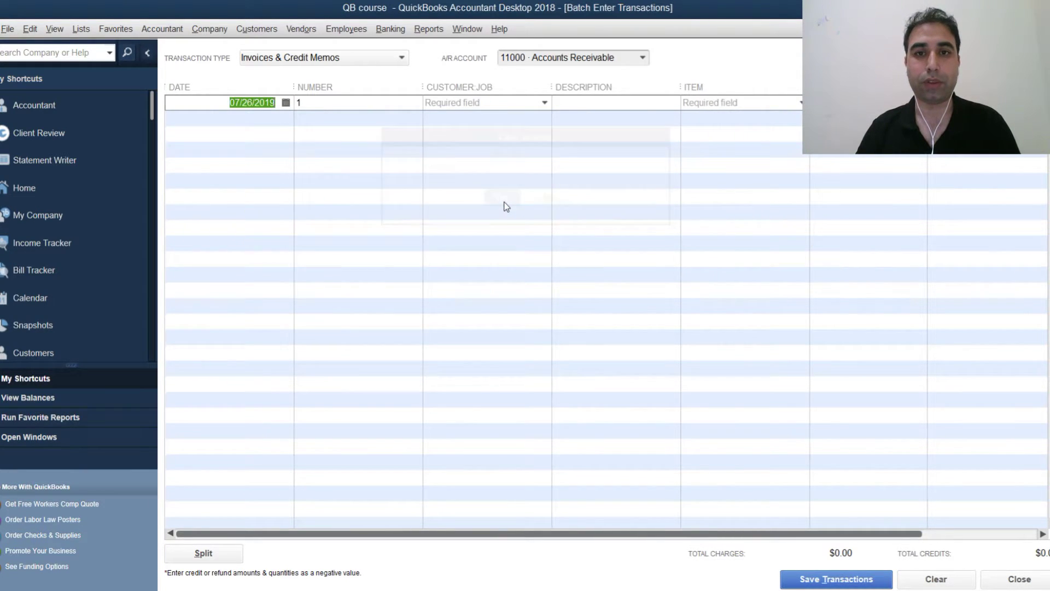
key("alt+Tab")
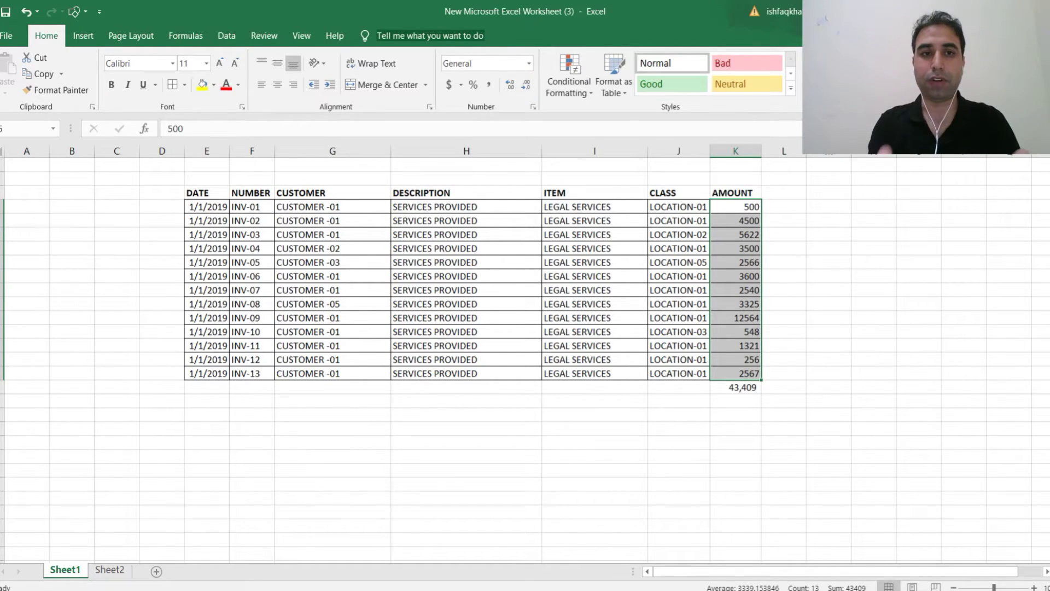
Step: Copy the whole Excel invoice table, date through amount, and paste all 13 rows into the batch grid
left_click(216, 209)
left_click_drag(254, 215, 736, 364)
key("ctrl+c")
key("alt+Tab")
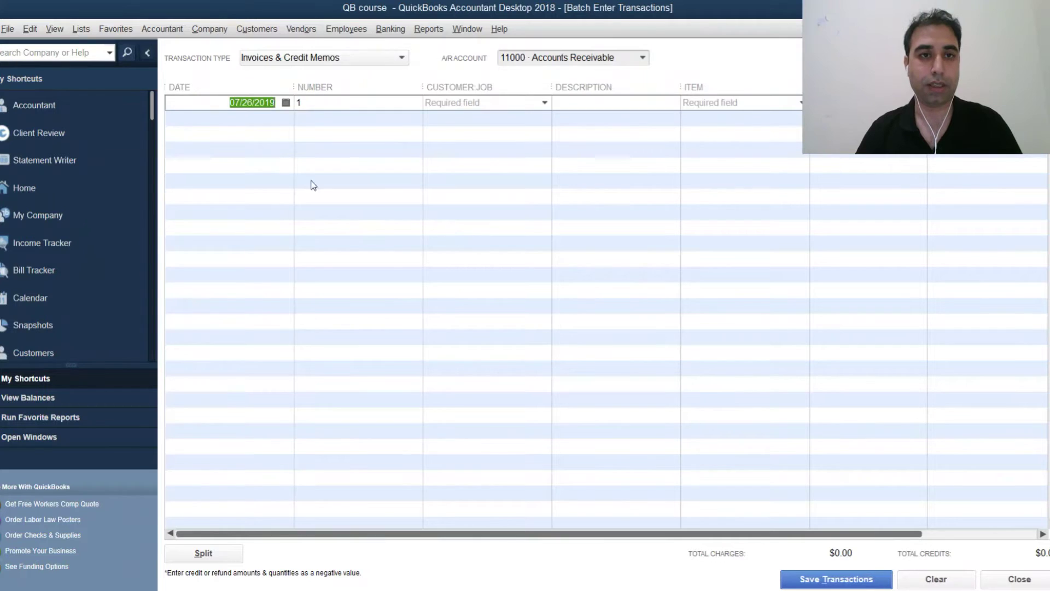
right_click(214, 108)
left_click(250, 162)
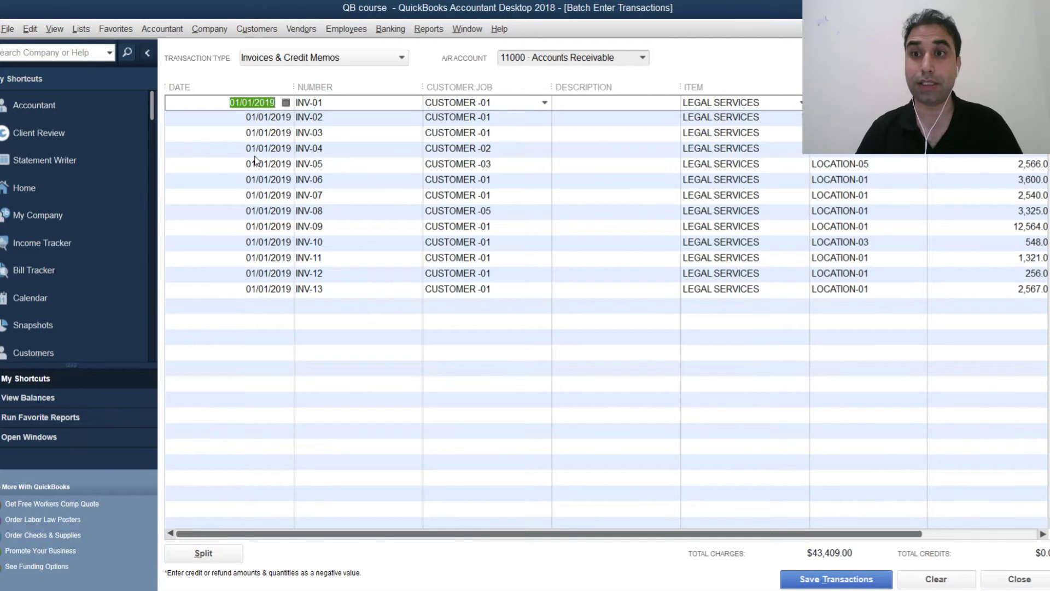
left_click_drag(465, 533, 515, 555)
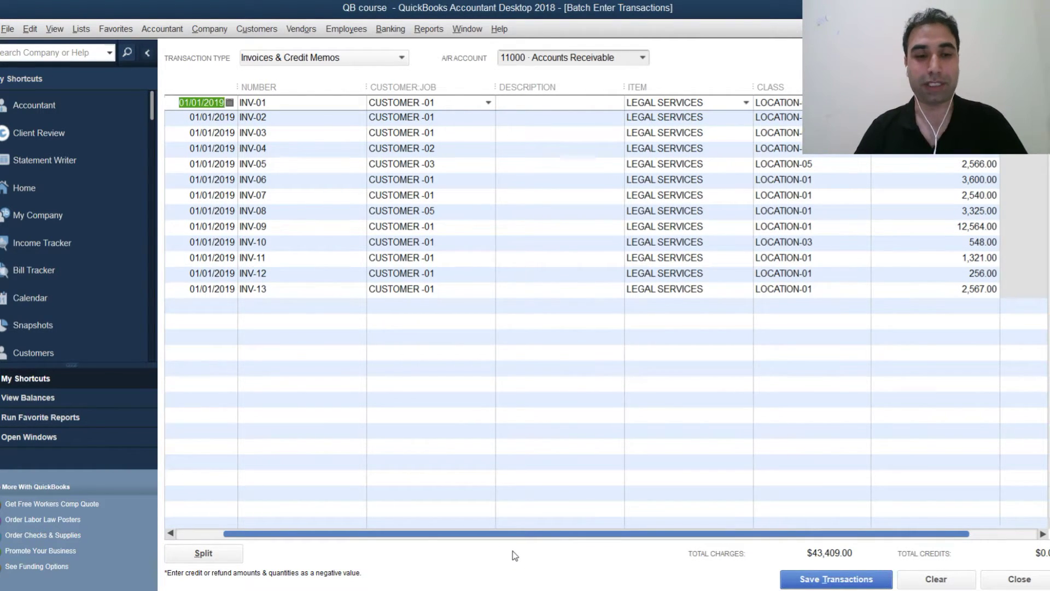
left_click_drag(514, 556, 467, 556)
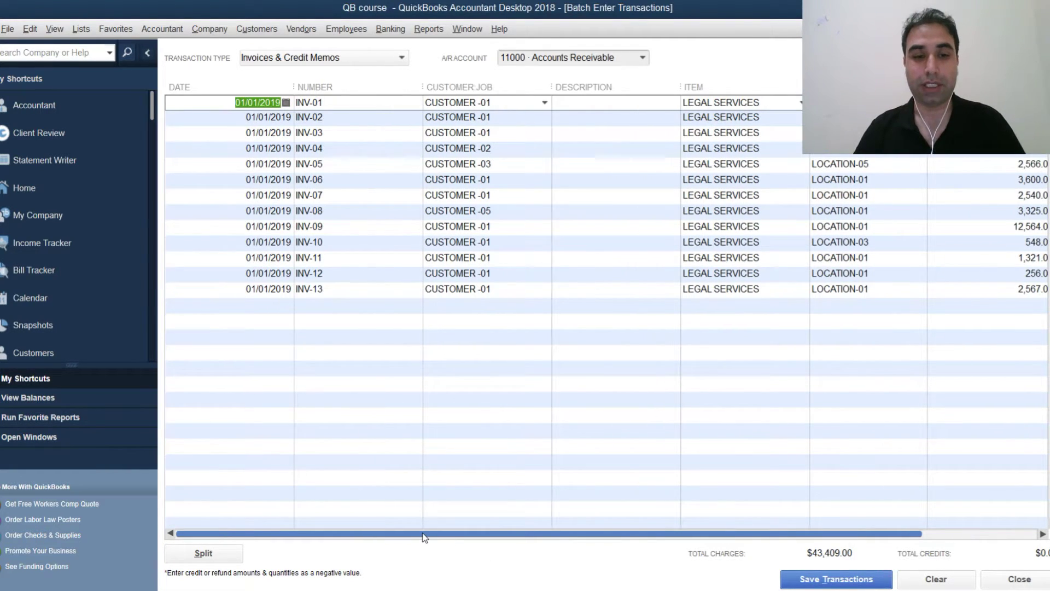
Step: Start saving the batch, then decline and dismiss the description editing menu
left_click(840, 580)
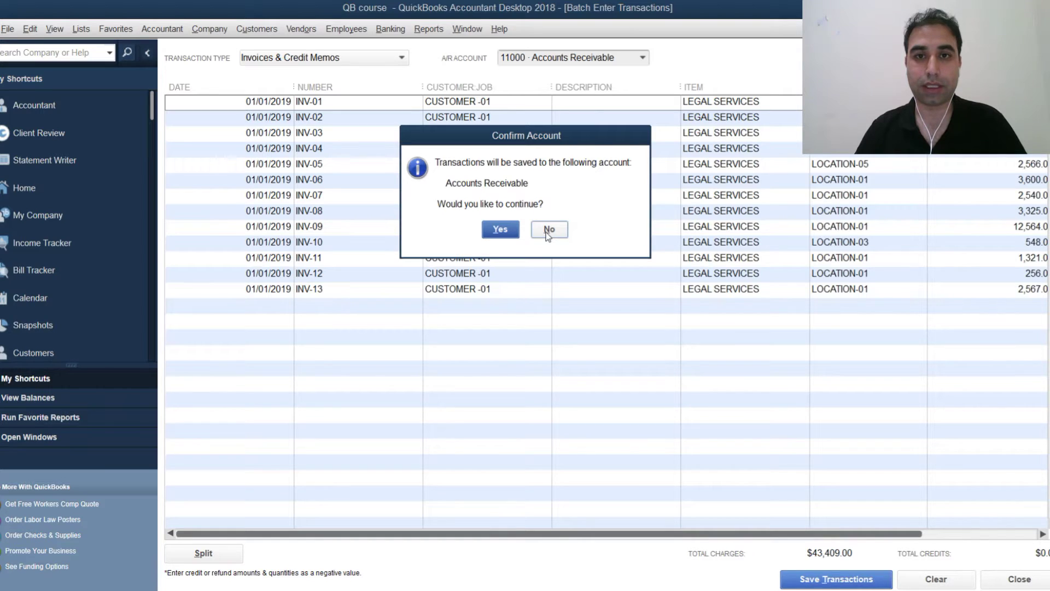
left_click(556, 231)
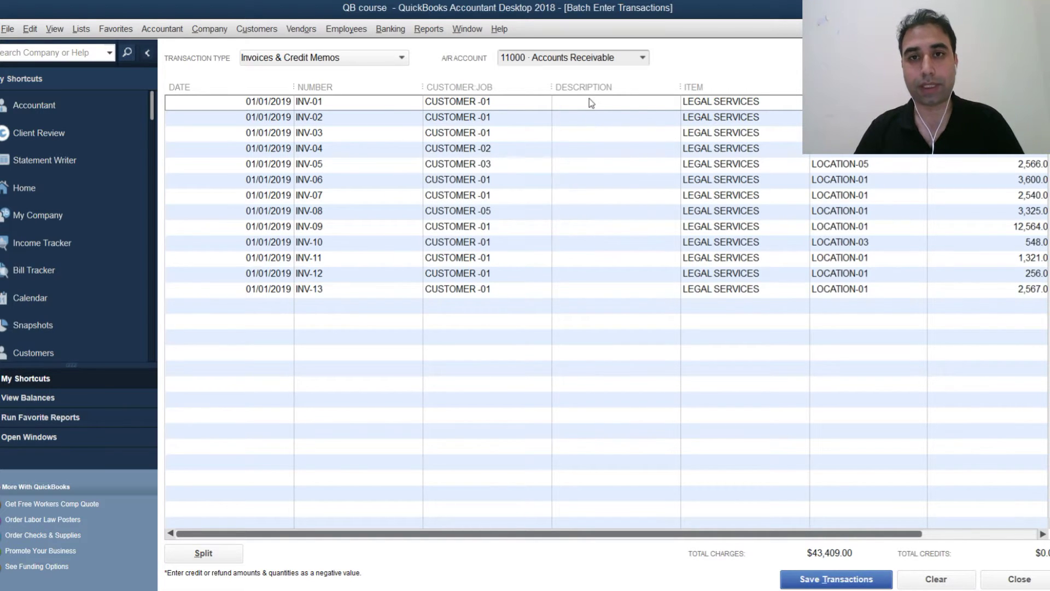
right_click(589, 106)
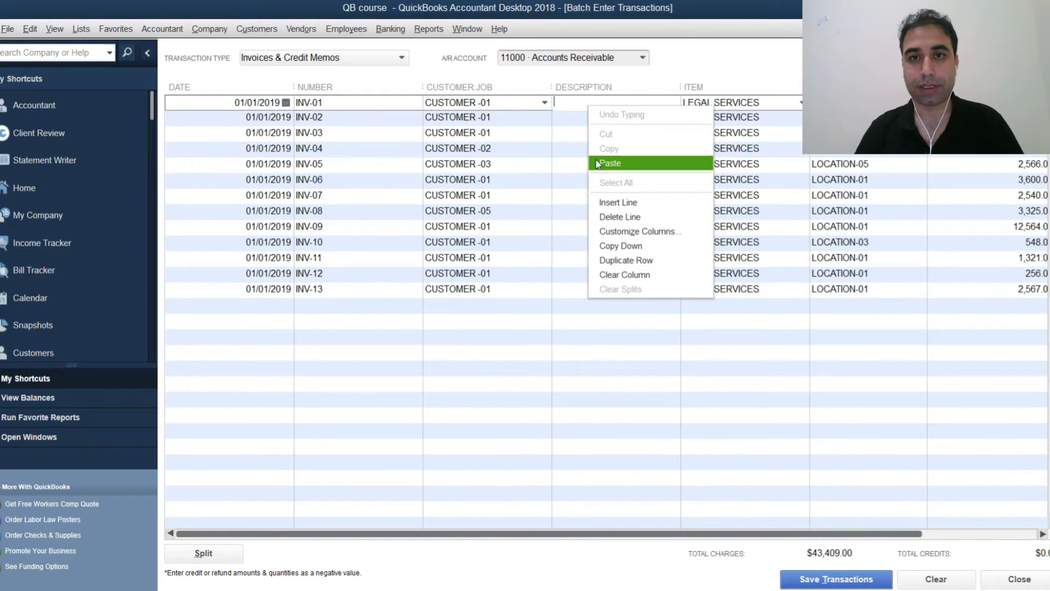
left_click(568, 104)
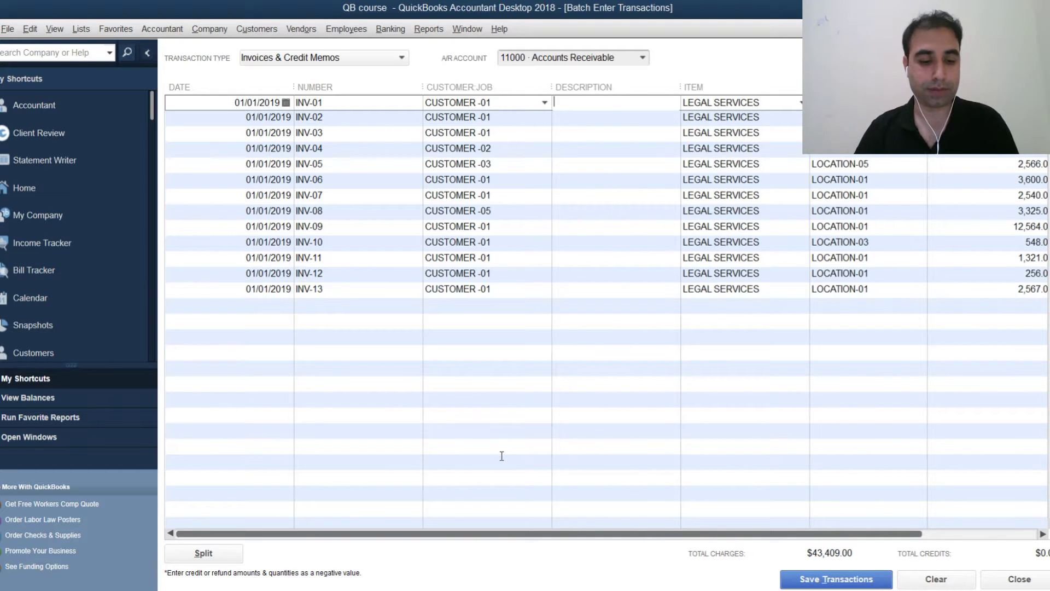
Step: Fill every Description with SERVICES PROVIDED from cell H5 and save the 13 invoices to Accounts Receivable
key("alt+Tab")
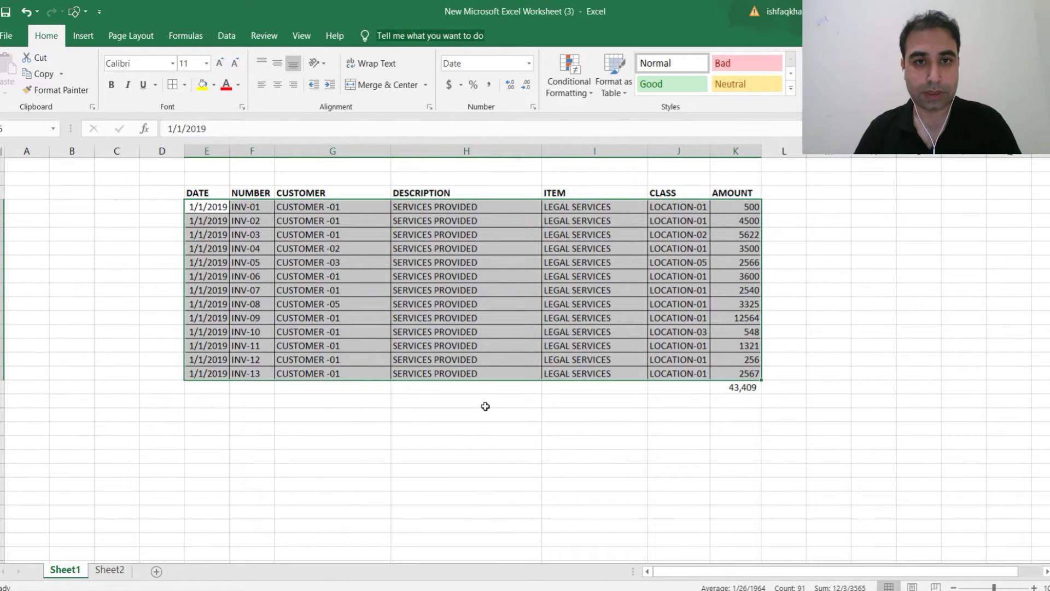
left_click(486, 402)
left_click(452, 209)
key("ctrl+c")
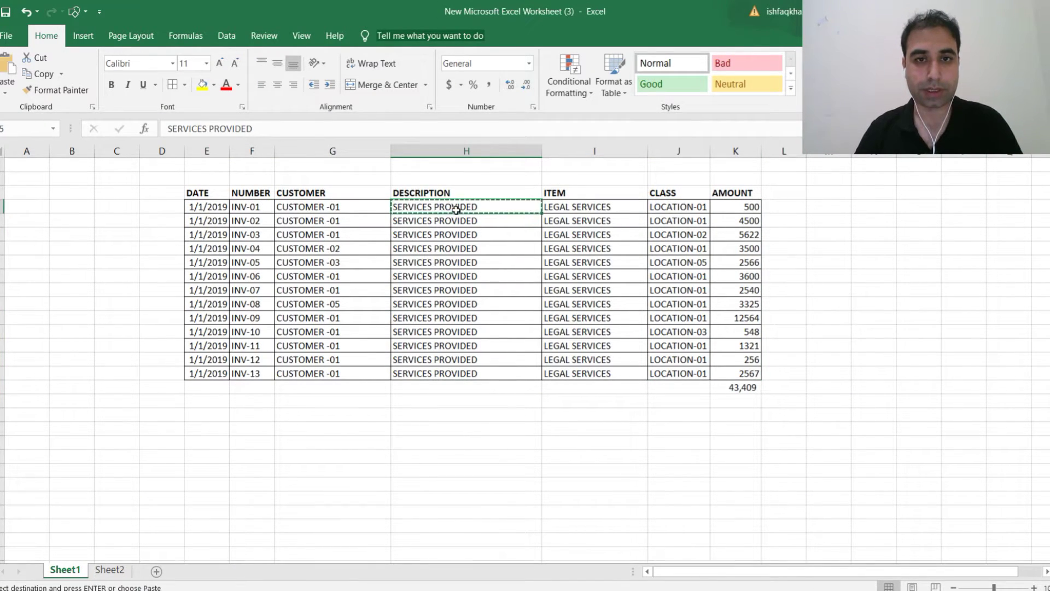
key("alt+Tab")
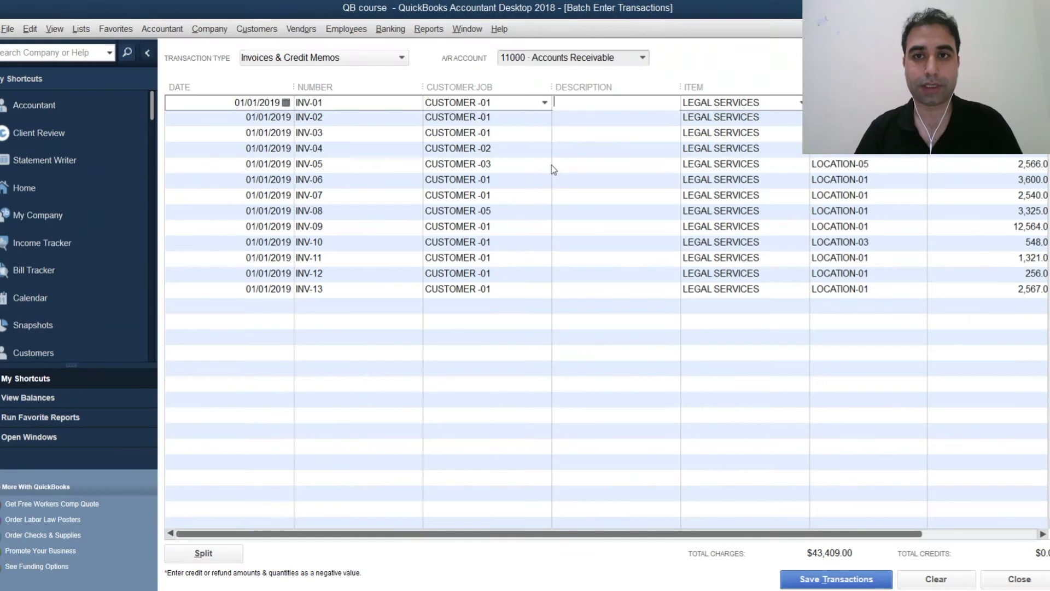
left_click(592, 102)
key("ctrl+v")
left_click_drag(588, 104, 554, 103)
right_click(588, 104)
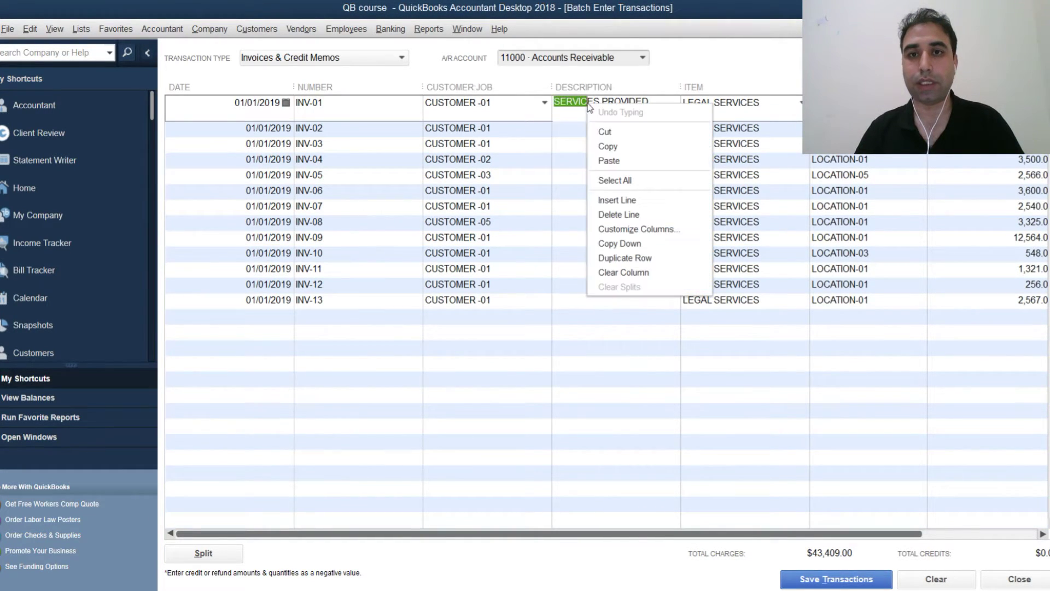
left_click(618, 244)
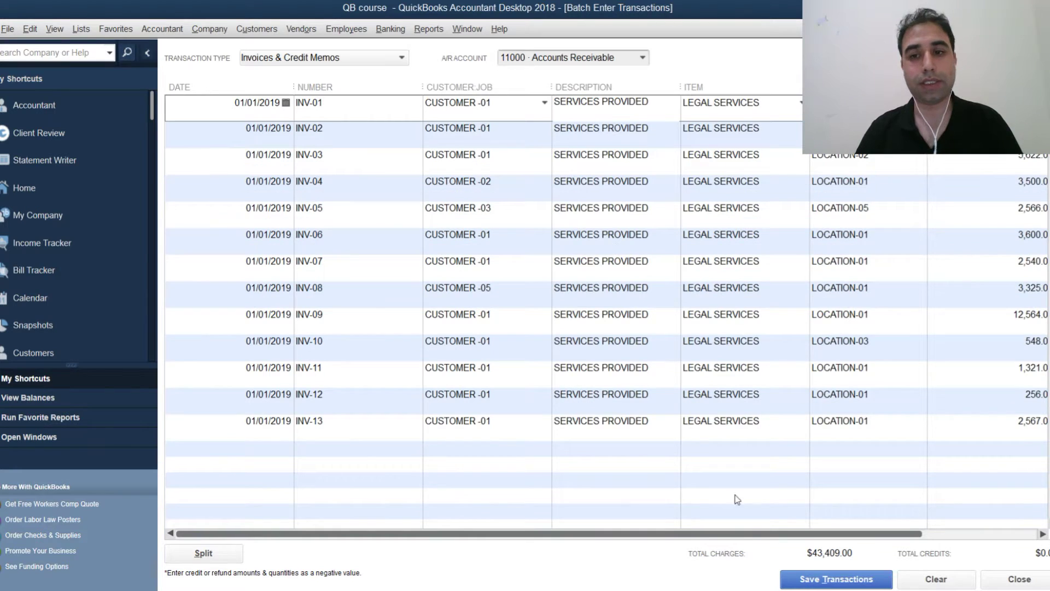
left_click(828, 584)
left_click(499, 229)
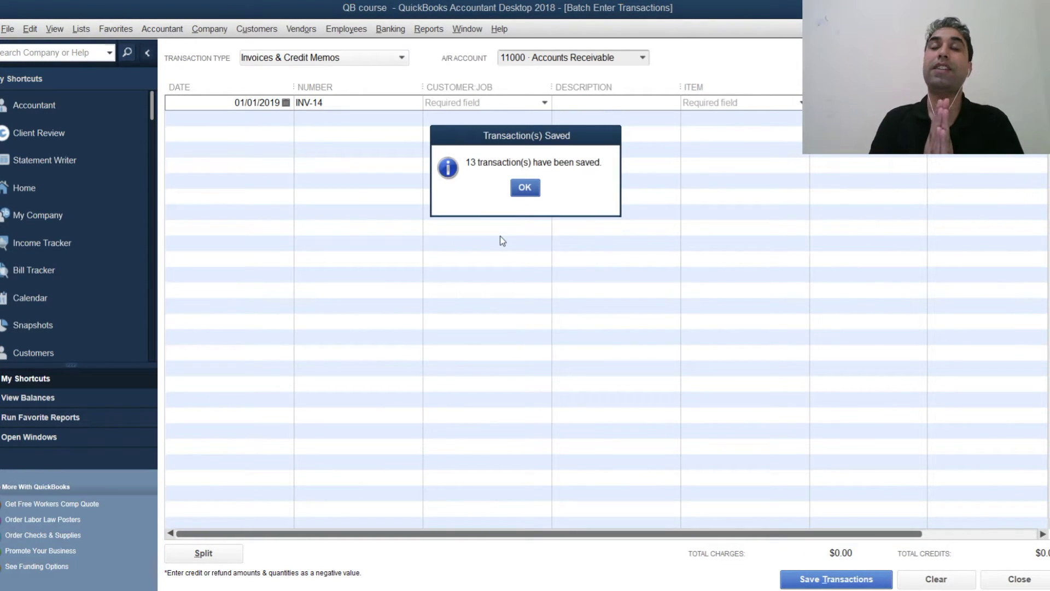
Step: Acknowledge the 13 saved transactions and open the Profit & Loss Standard report
left_click(525, 188)
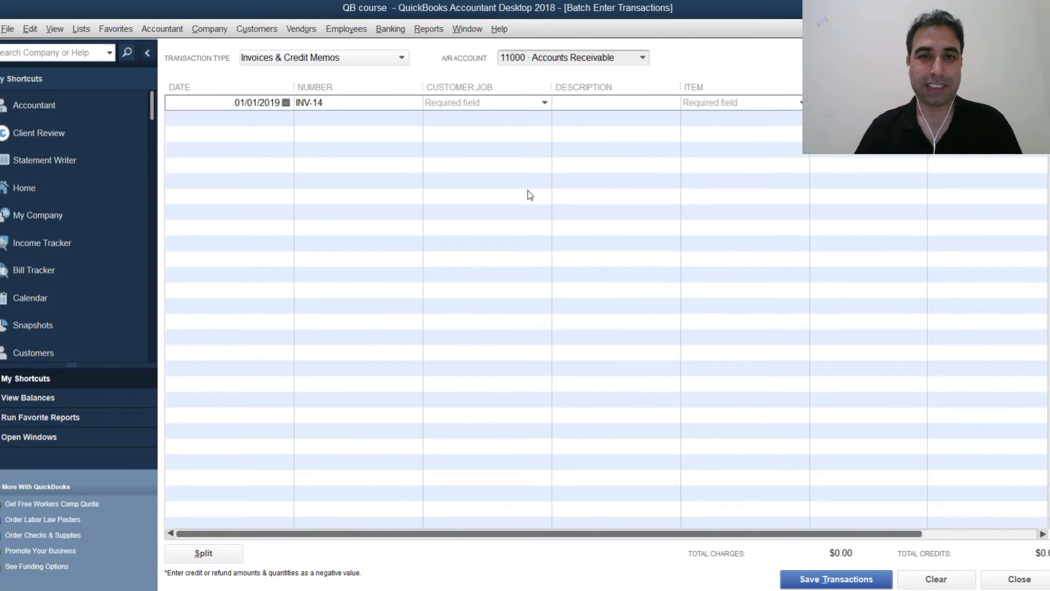
left_click(438, 33)
mouse_move(507, 159)
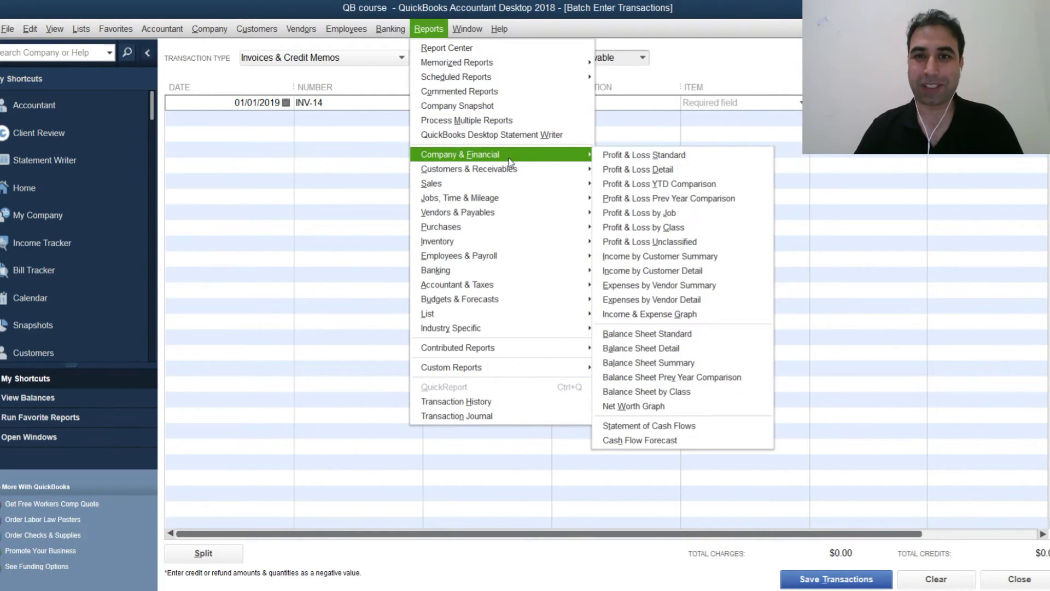
left_click(632, 158)
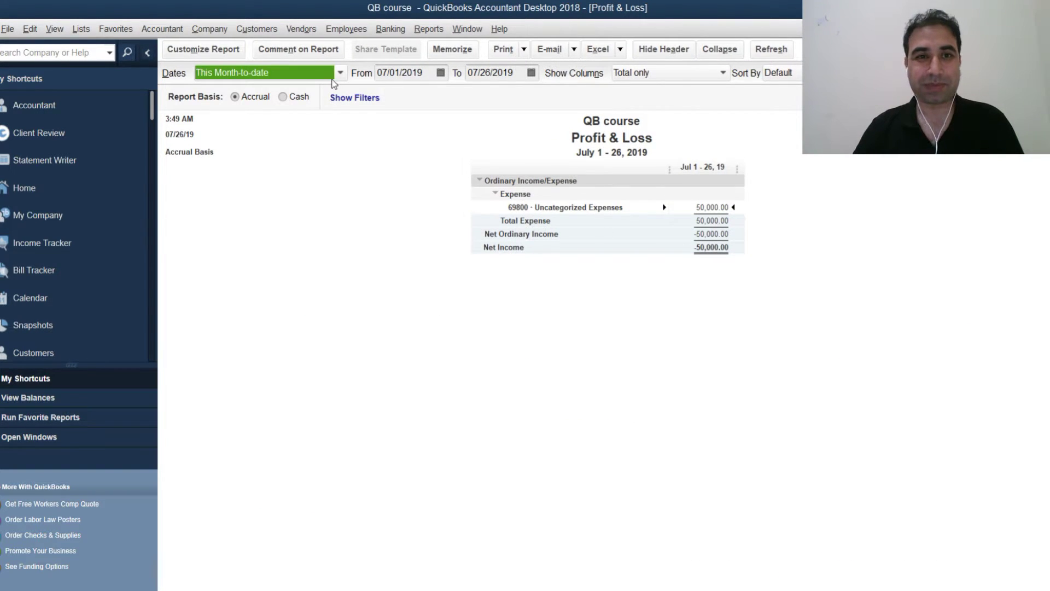
Step: Set the report dates to All and QuickZoom into the 43,409.00 revenue
left_click(301, 77)
left_click(217, 92)
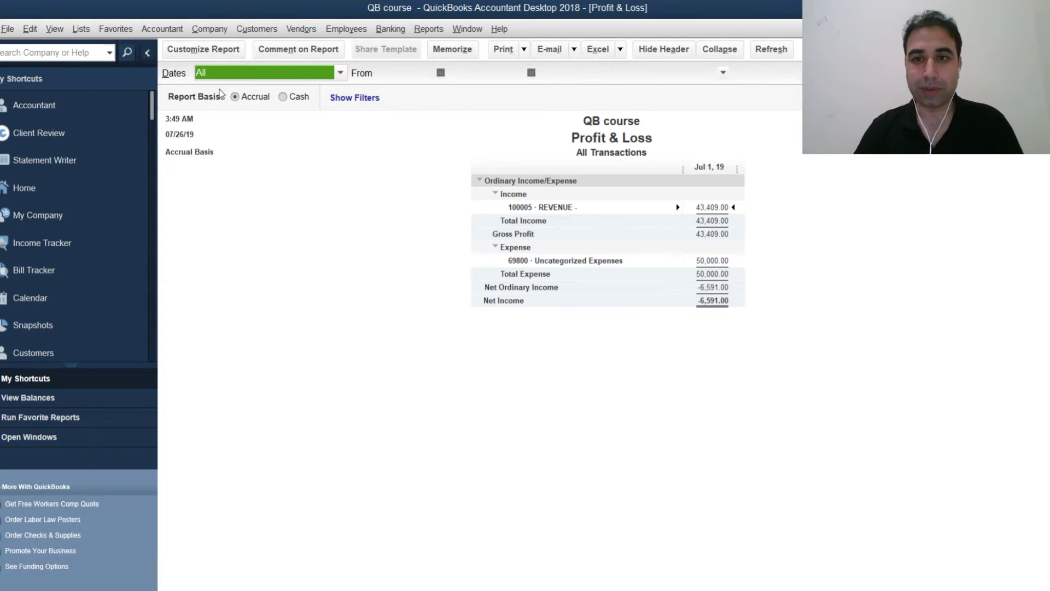
double_click(717, 208)
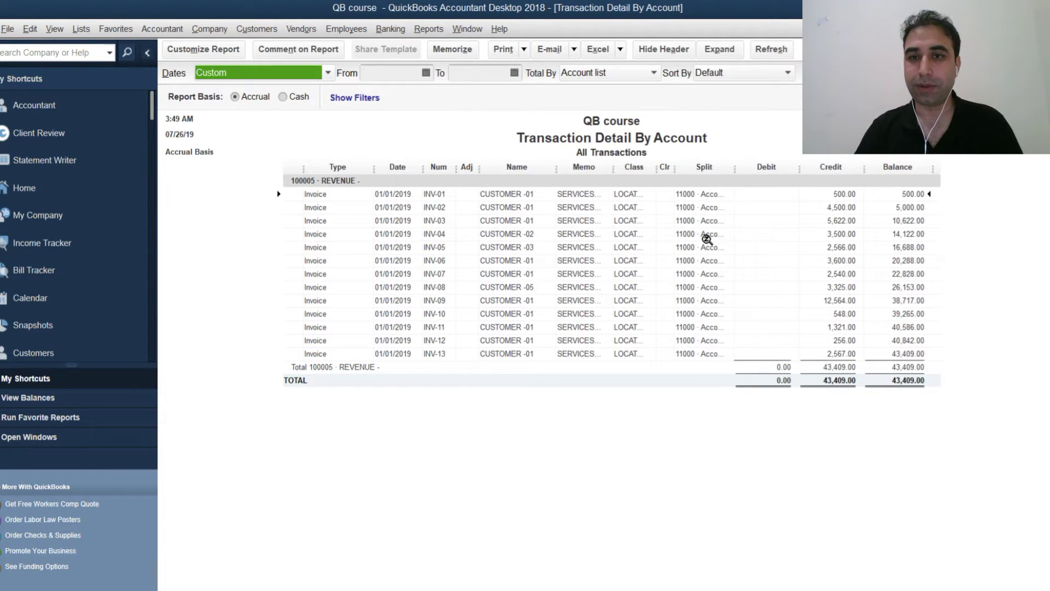
key("Escape")
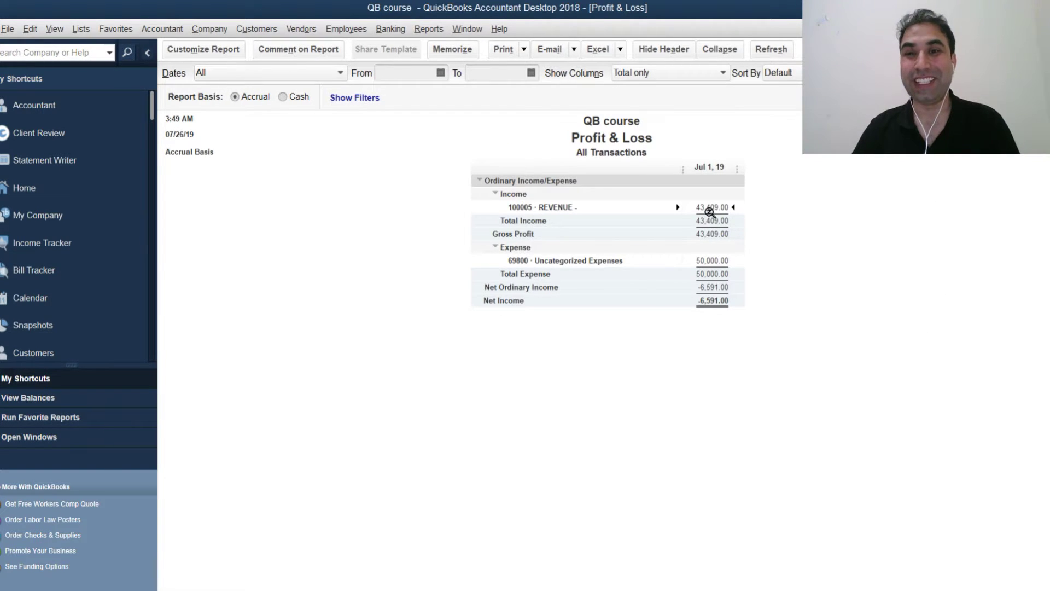
left_click(420, 33)
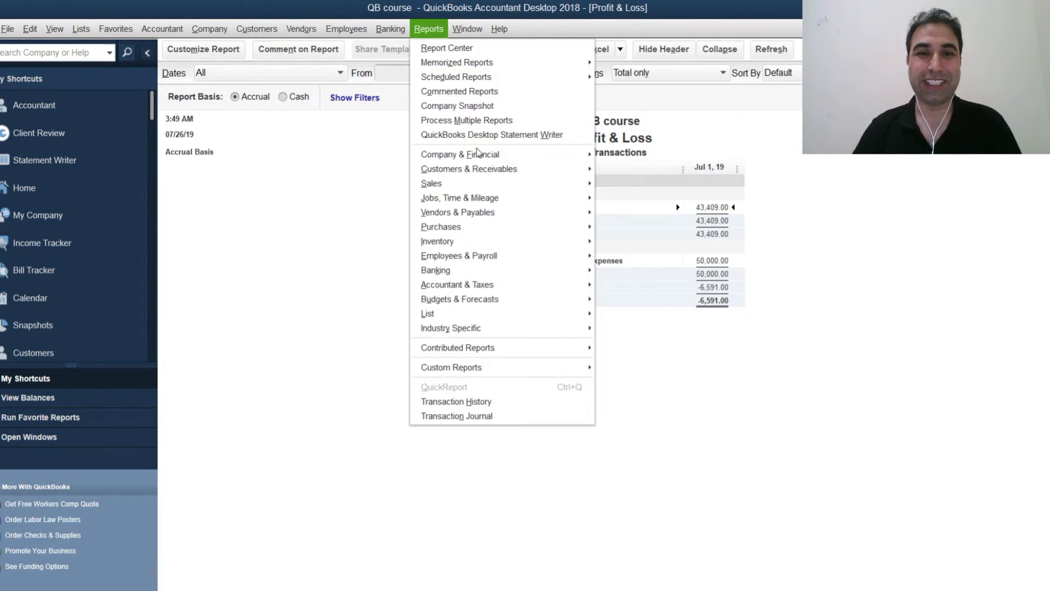
Step: Review the Customer Balance Detail report, then reopen Batch Enter Transactions
mouse_move(494, 173)
left_click(666, 218)
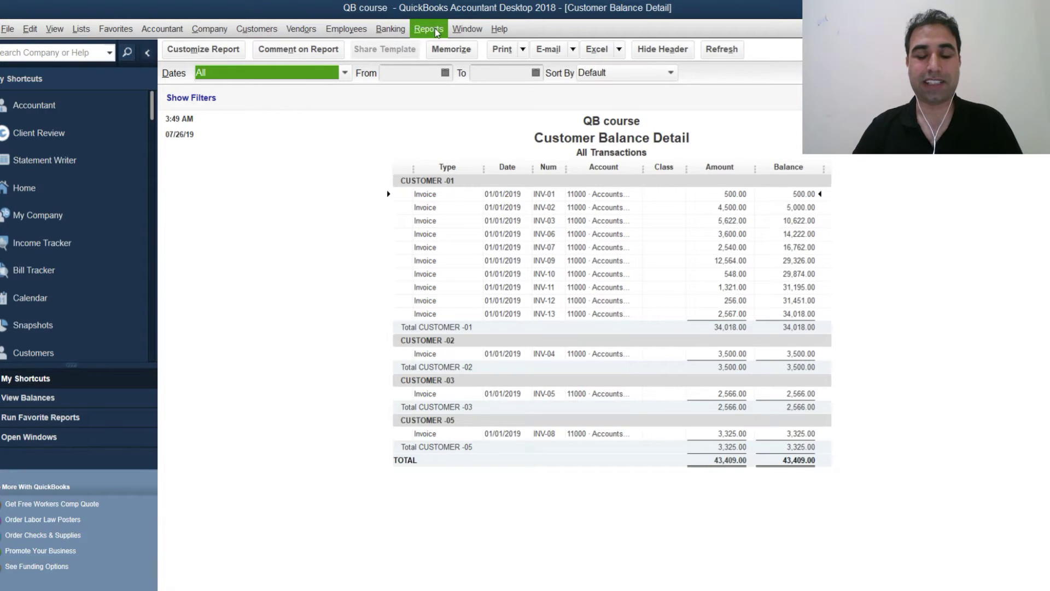
key("ctrl+Tab")
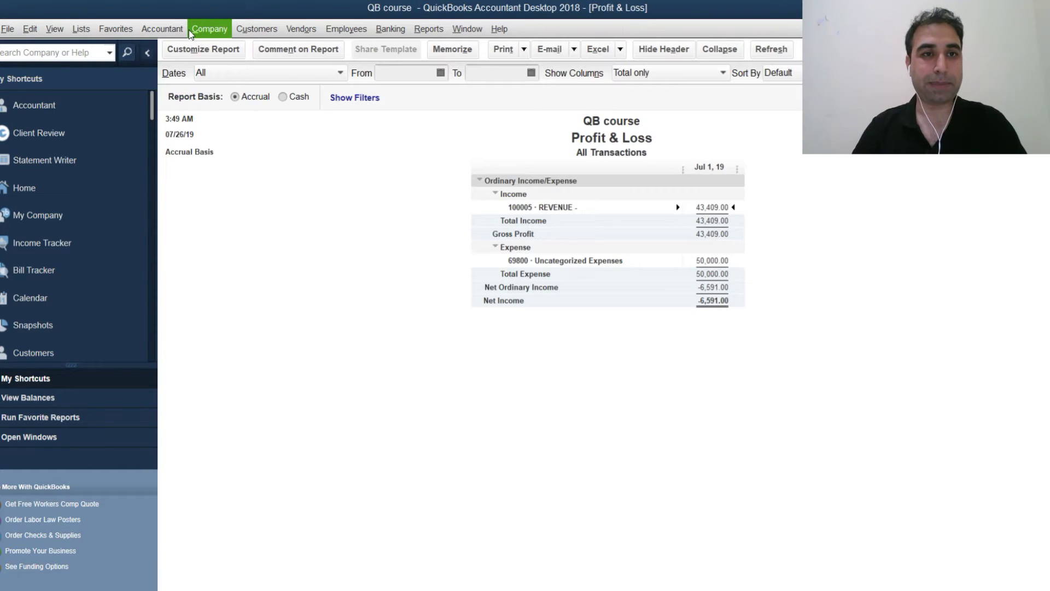
left_click(162, 29)
left_click(190, 100)
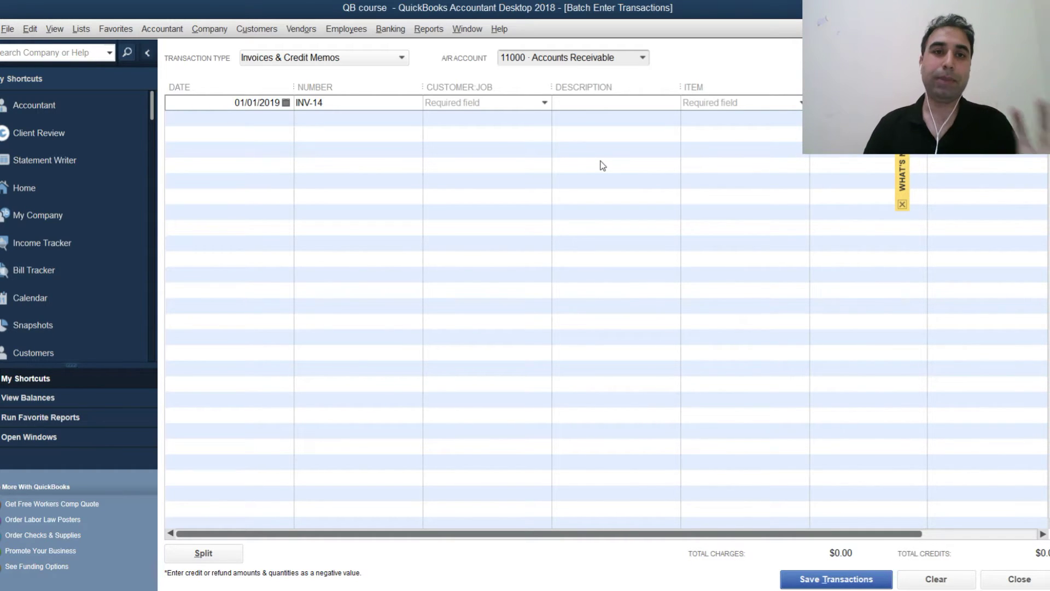
Step: Cycle the transaction type through Checks, Deposits and Bills, then back to Invoices
left_click(340, 58)
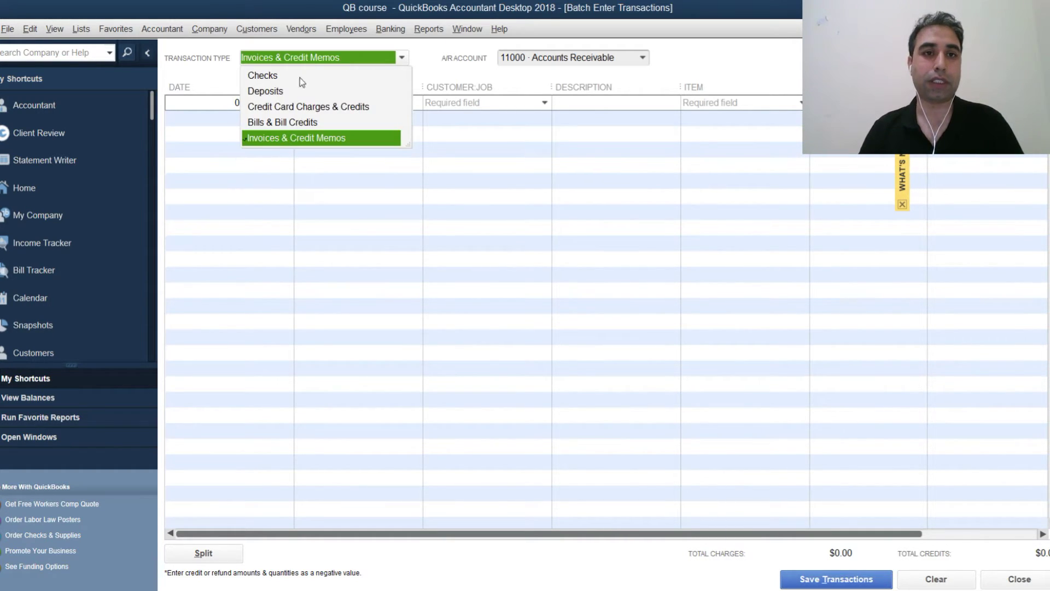
left_click(295, 77)
left_click(318, 60)
left_click(294, 92)
left_click(321, 62)
left_click(293, 124)
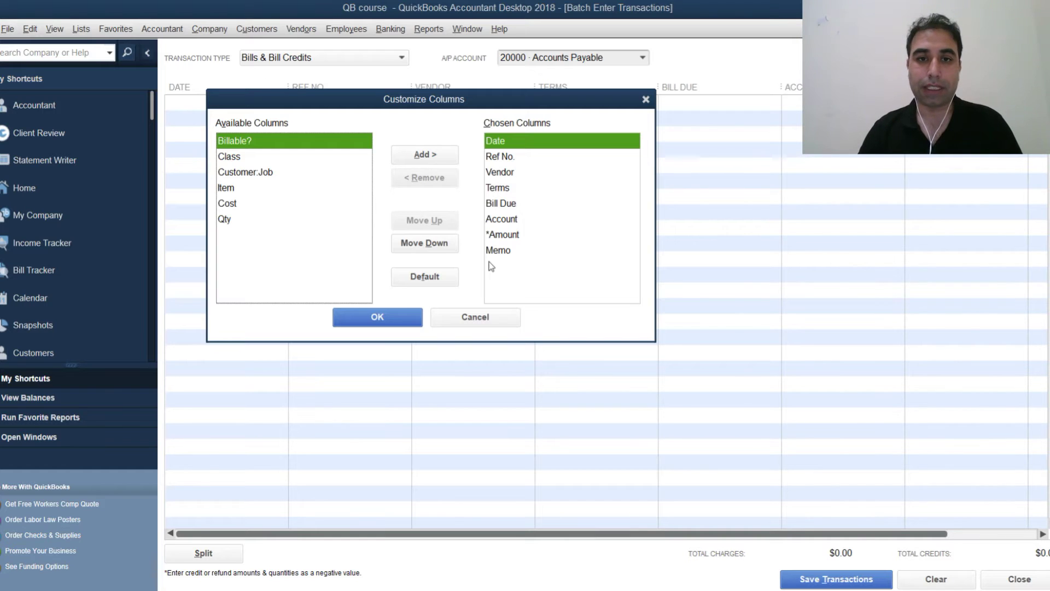
left_click(471, 320)
left_click(283, 59)
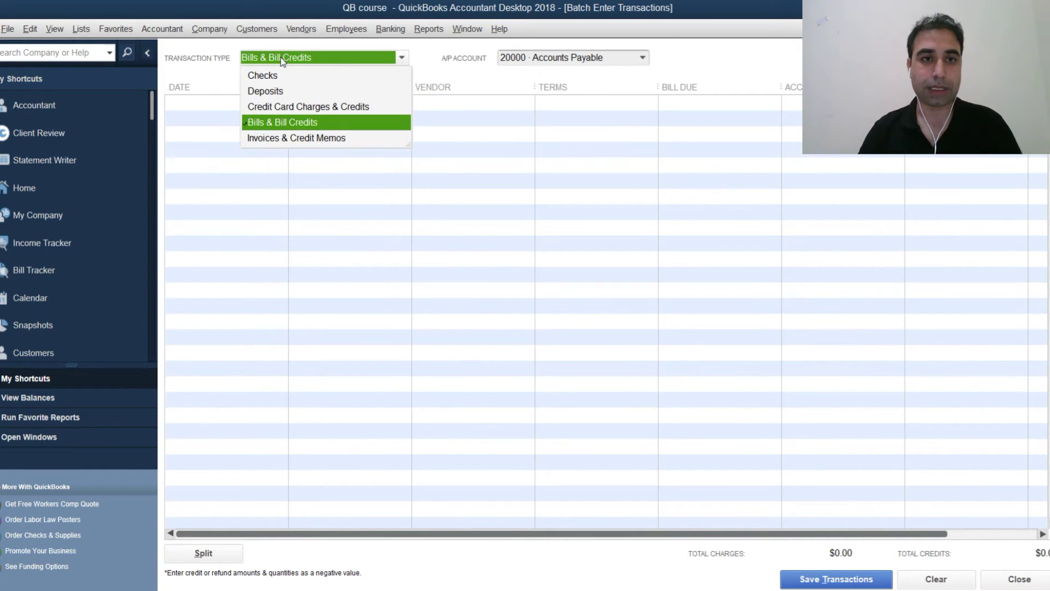
left_click(284, 138)
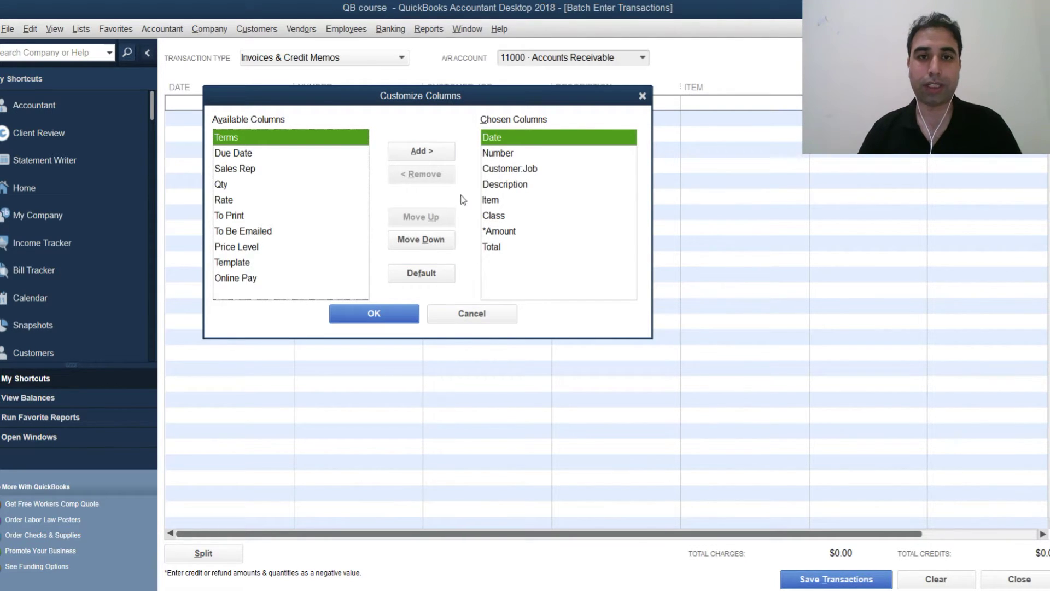
left_click(501, 234)
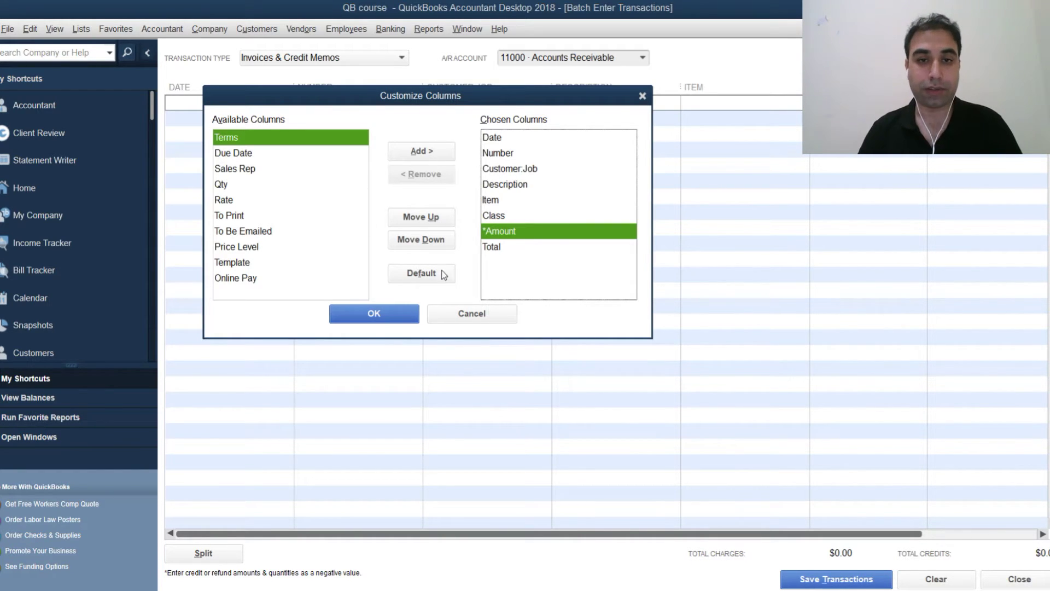
left_click(460, 315)
Step: Open the Profit & Loss by Class report from Company & Financial reports
left_click(427, 28)
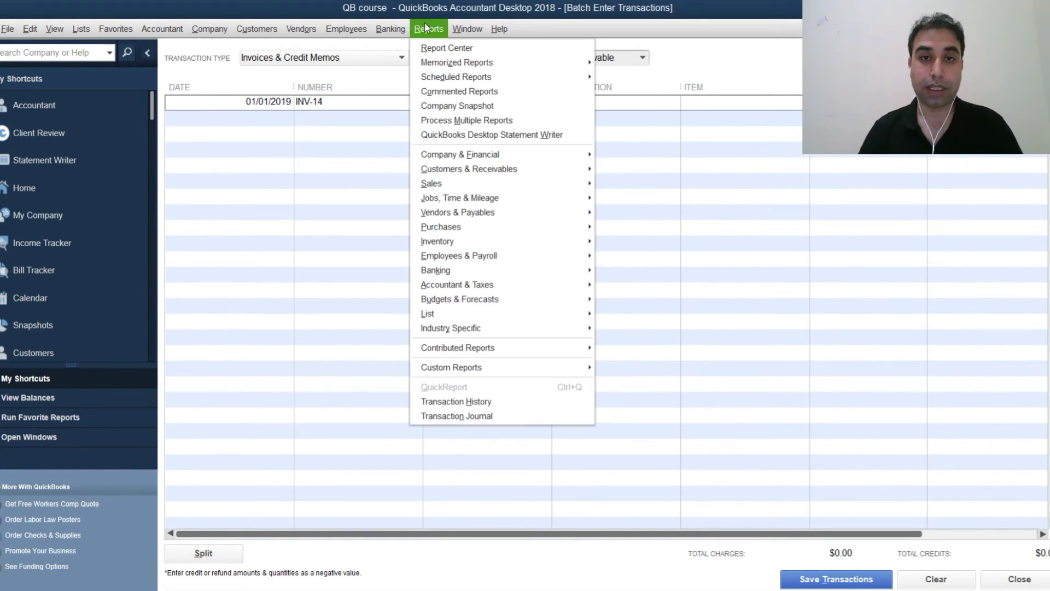
mouse_move(464, 158)
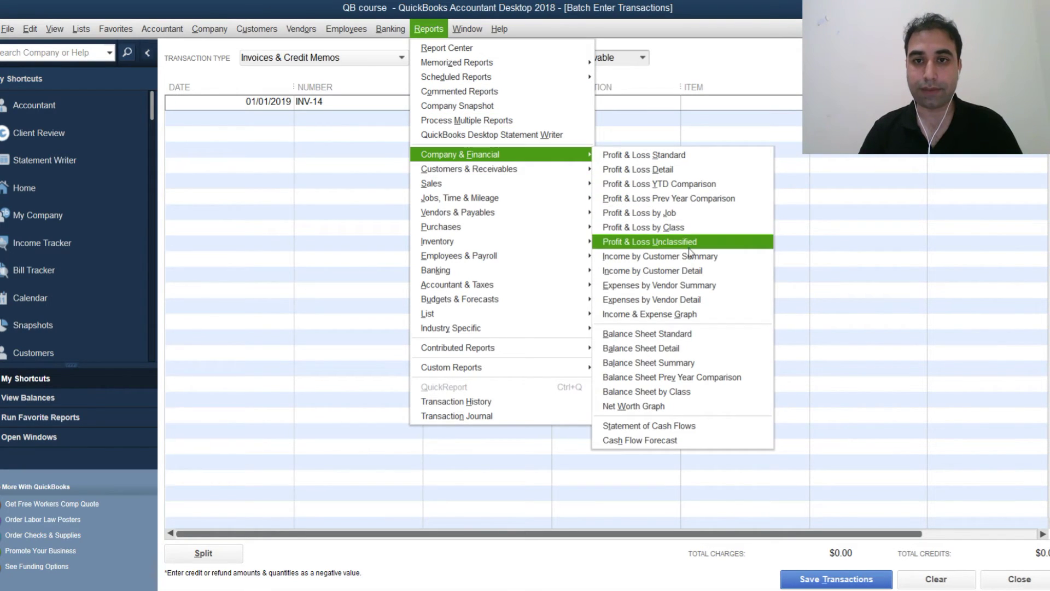
left_click(683, 229)
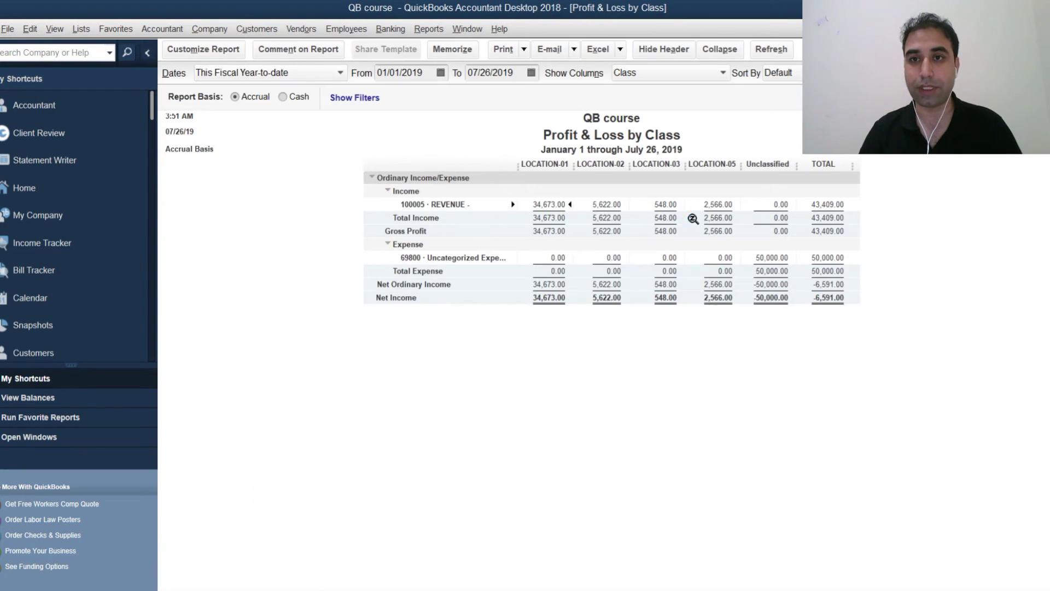